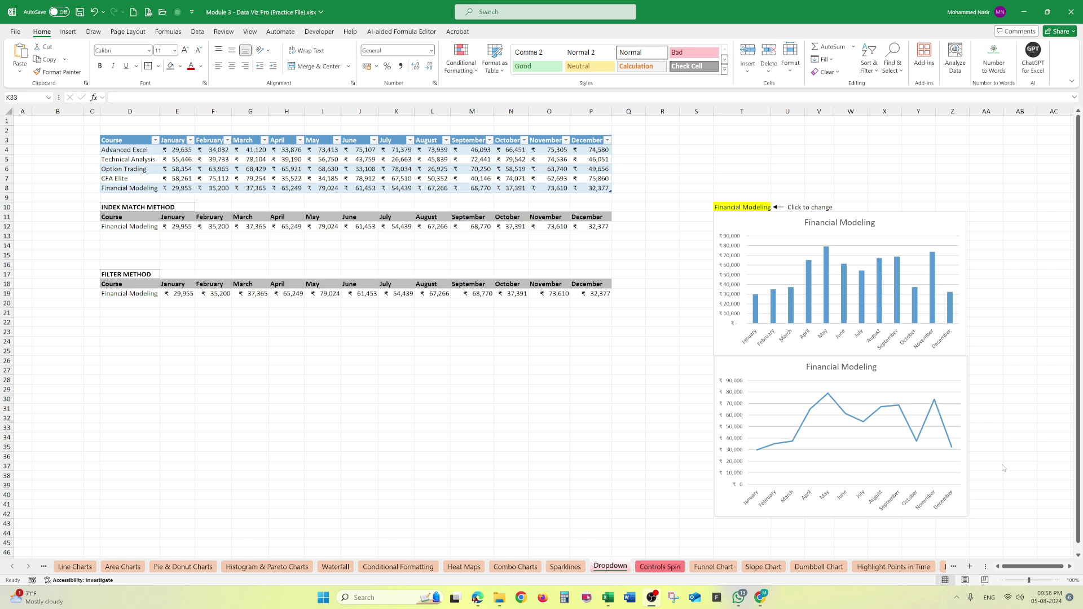
Go through the course names in the table one by one, from Advanced Excel in D4 to Financial Modeling in D8
{"action": "left_click", "coordinate": [663, 264]}
{"action": "left_click", "coordinate": [133, 150]}
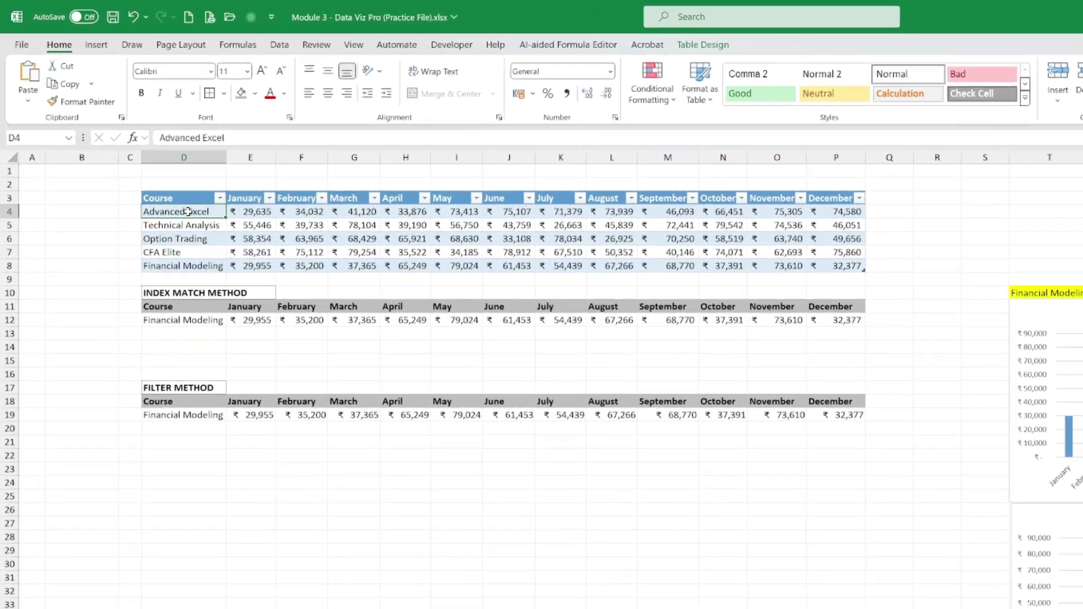
{"action": "key", "text": "Down"}
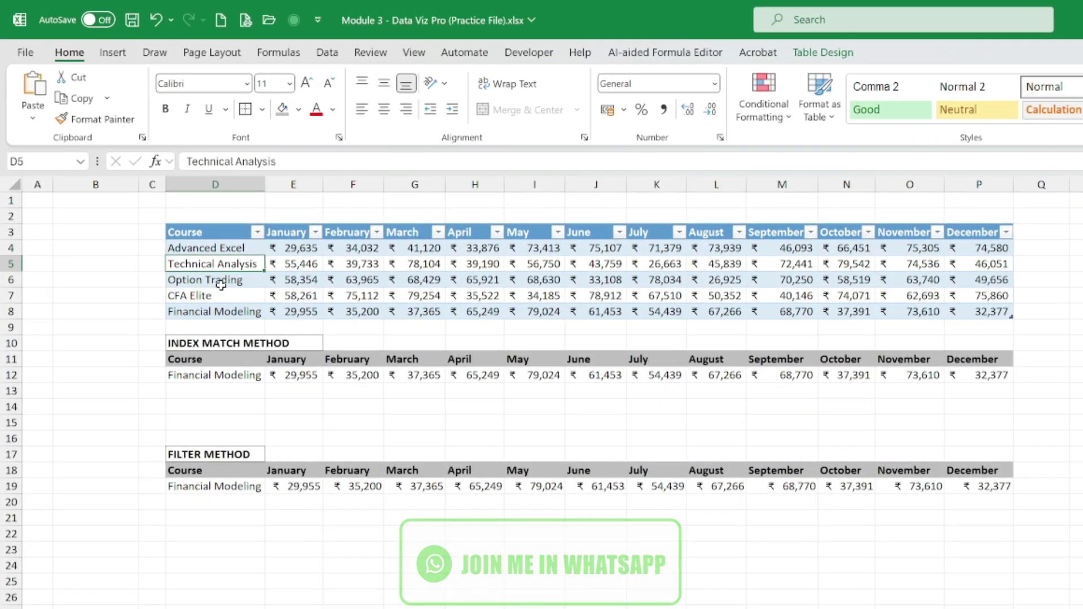
{"action": "key", "text": "Down"}
{"action": "key", "text": "Down"}
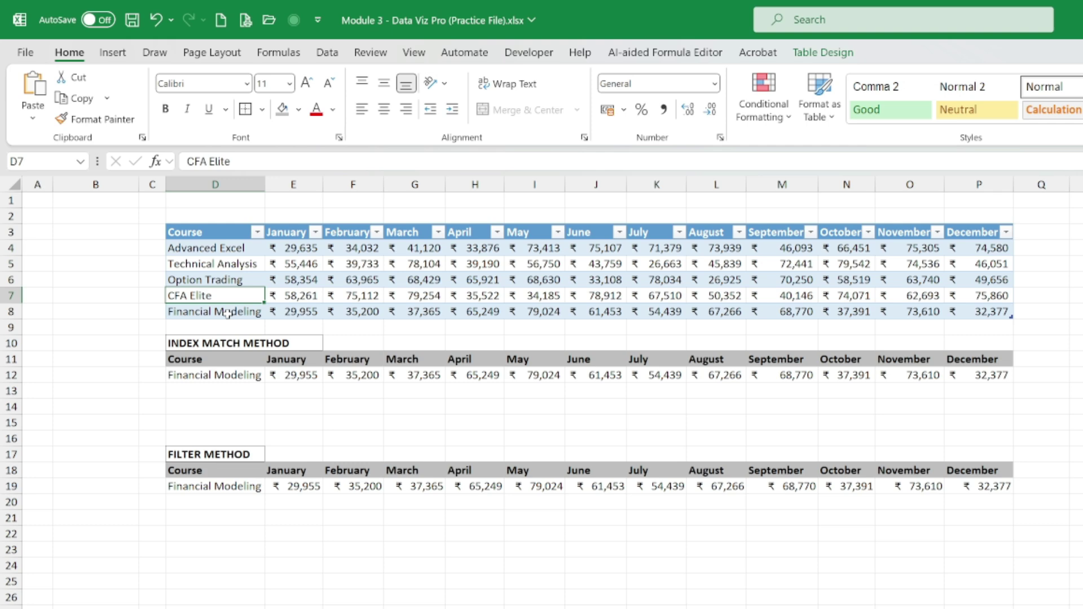
{"action": "key", "text": "Down"}
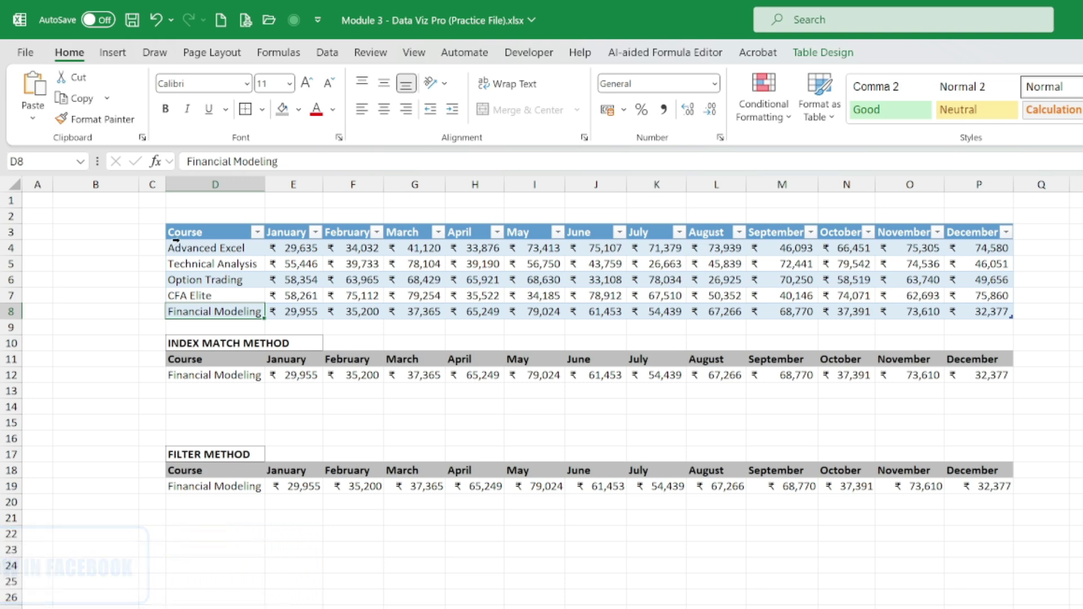
Insert a 2-D clustered column chart from the whole course table, D3:P8
{"action": "left_click_drag", "start_coordinate": [192, 233], "coordinate": [264, 269]}
{"action": "left_click_drag", "start_coordinate": [710, 292], "coordinate": [975, 312]}
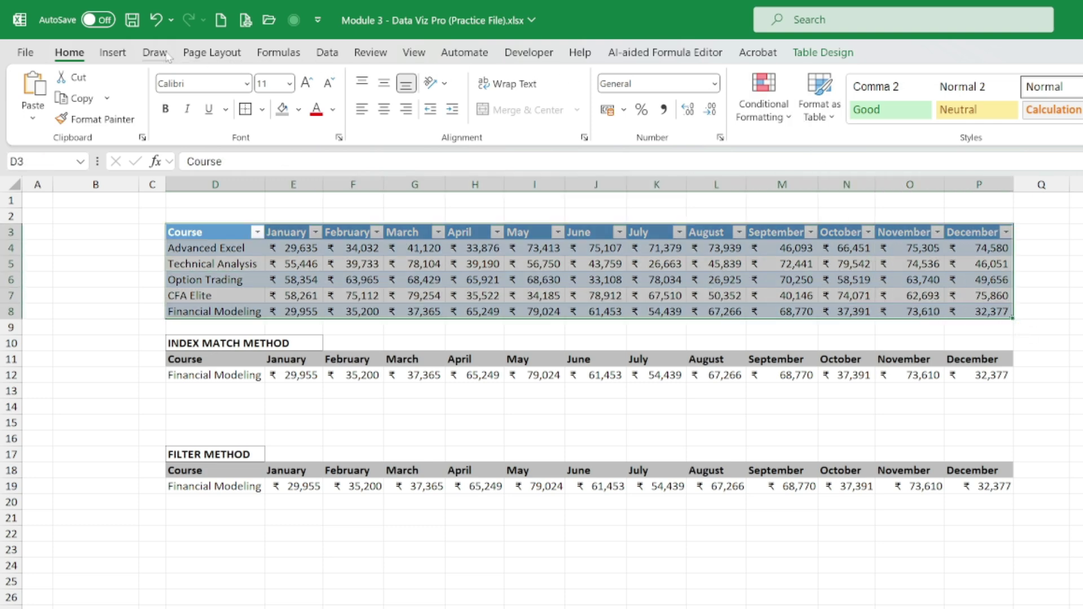
{"action": "left_click", "coordinate": [113, 53]}
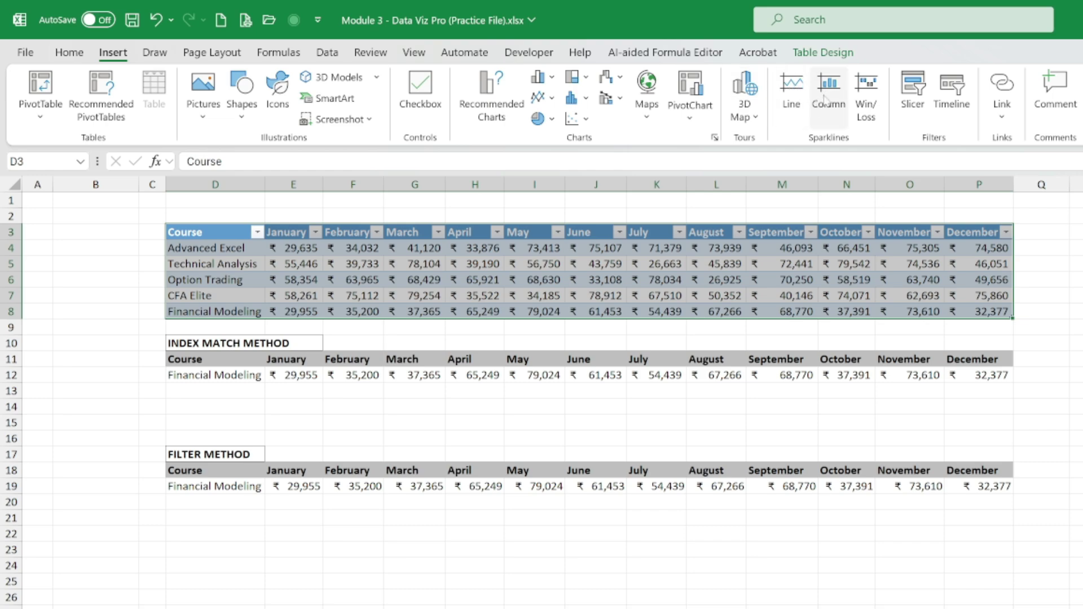
{"action": "left_click", "coordinate": [551, 79]}
{"action": "left_click", "coordinate": [543, 128]}
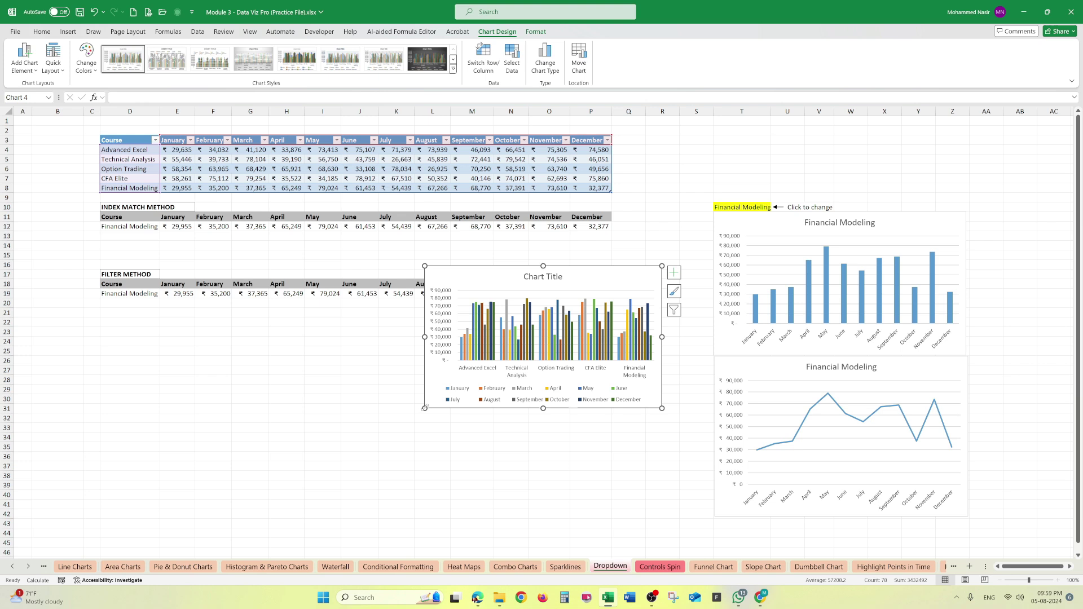
Enlarge the column chart of all courses to inspect its bars, and delete it
{"action": "left_click_drag", "start_coordinate": [574, 553], "coordinate": [298, 608]}
{"action": "left_click_drag", "start_coordinate": [220, 479], "coordinate": [204, 503]}
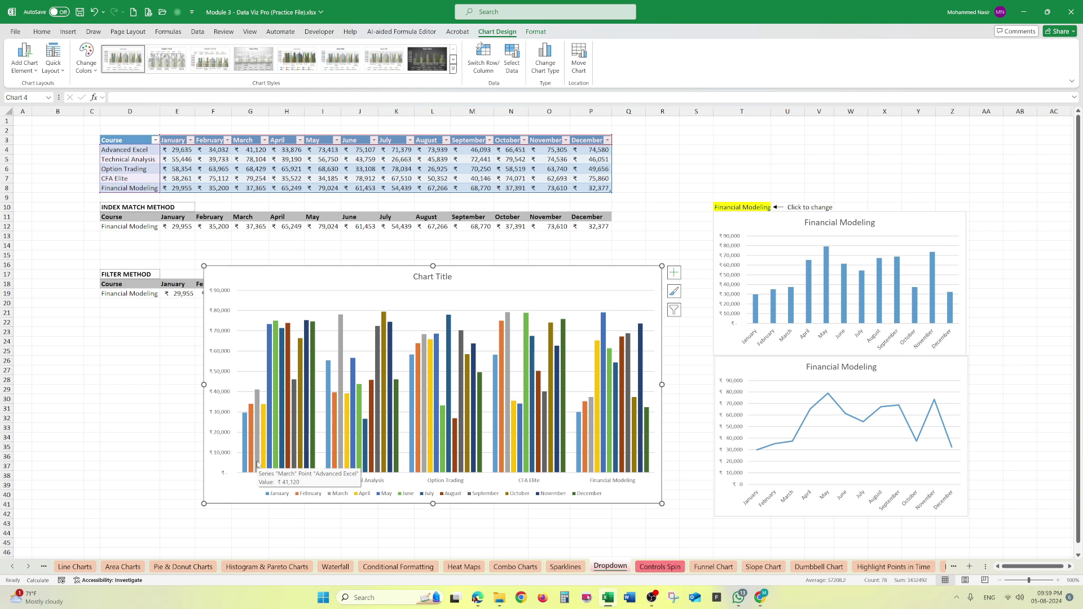
{"action": "key", "text": "Delete"}
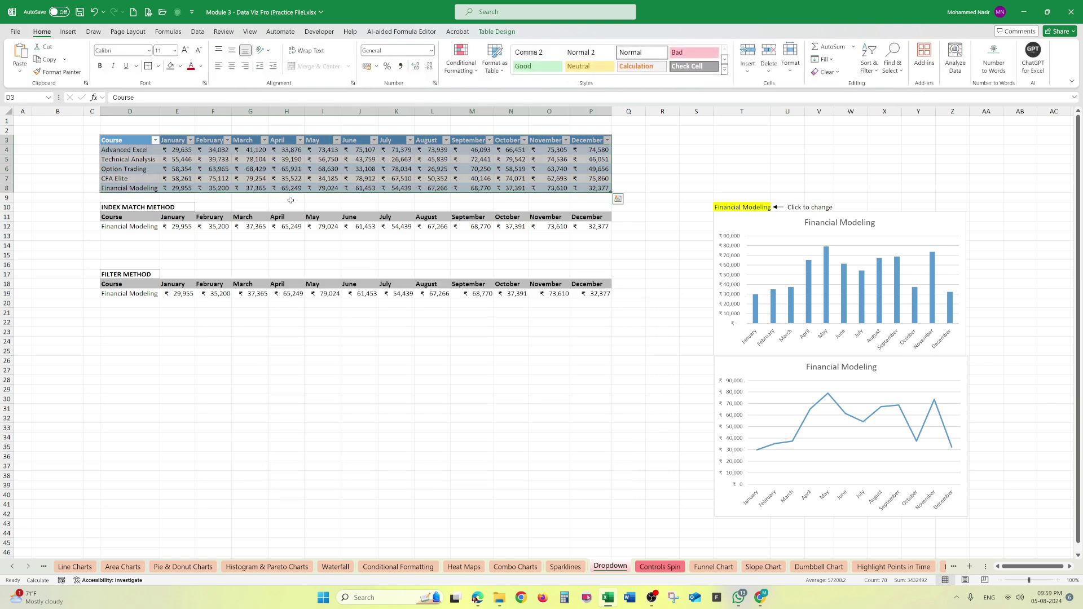
{"action": "left_click", "coordinate": [116, 359]}
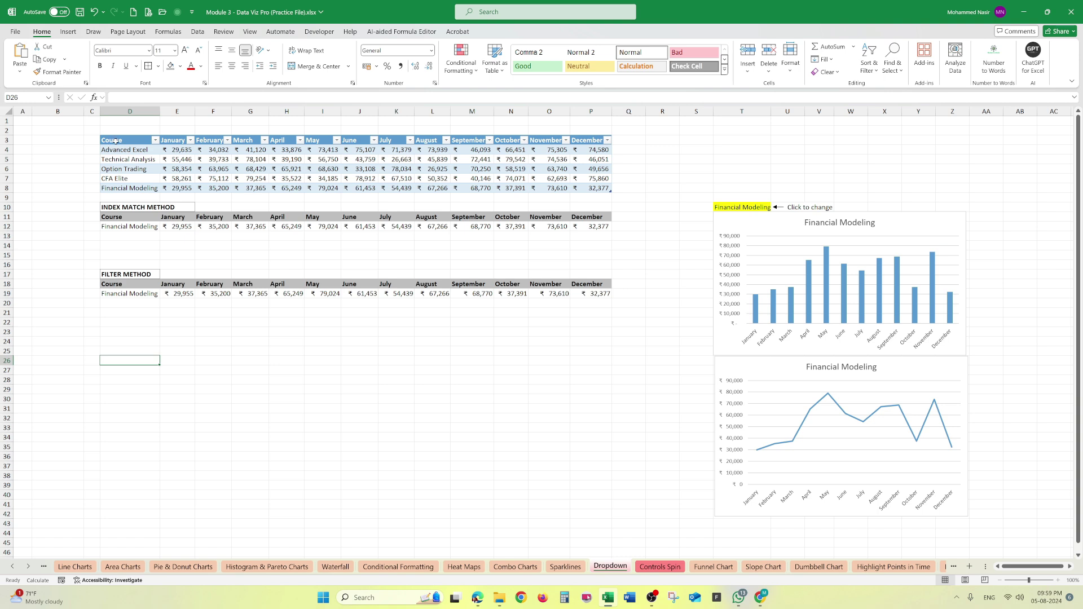
Insert a 2-D clustered column chart from the month header and Advanced Excel rows, D3:P4, and enlarge it
{"action": "left_click_drag", "start_coordinate": [116, 141], "coordinate": [592, 150]}
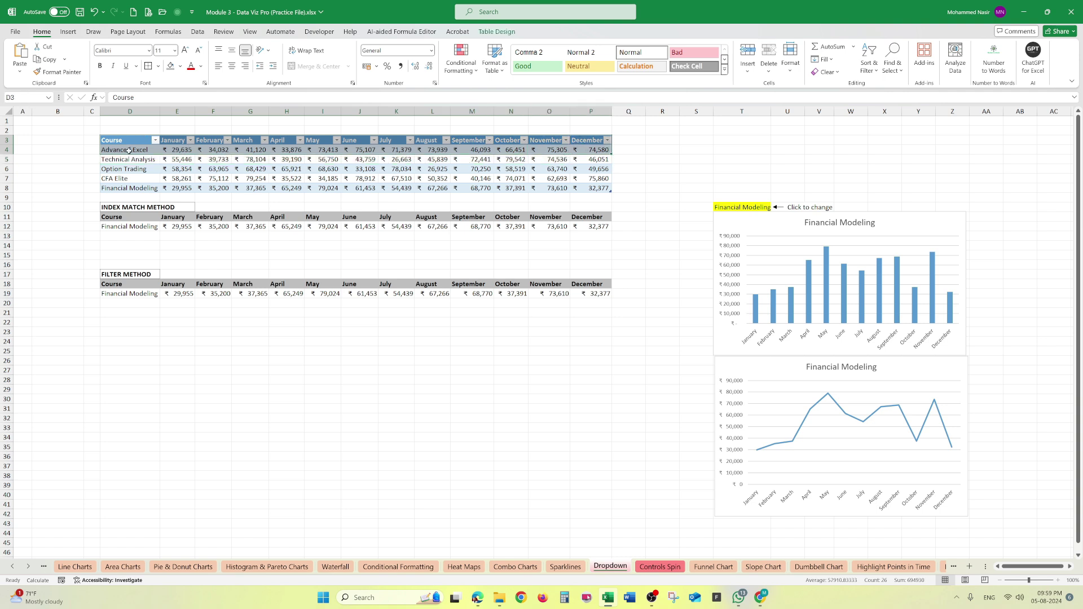
{"action": "left_click", "coordinate": [67, 33]}
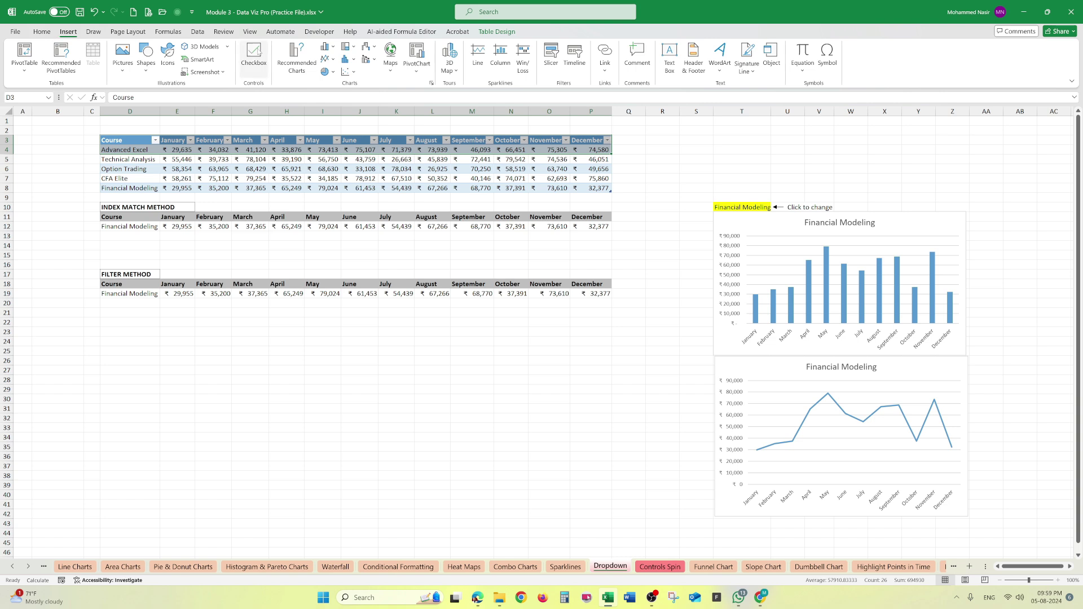
{"action": "left_click", "coordinate": [327, 47]}
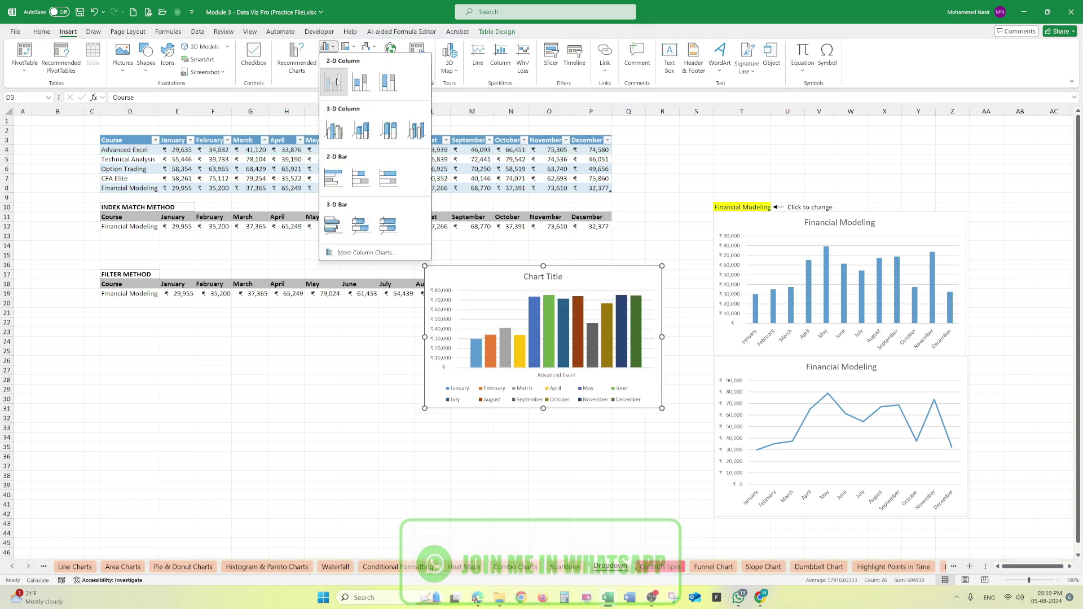
{"action": "left_click", "coordinate": [333, 82]}
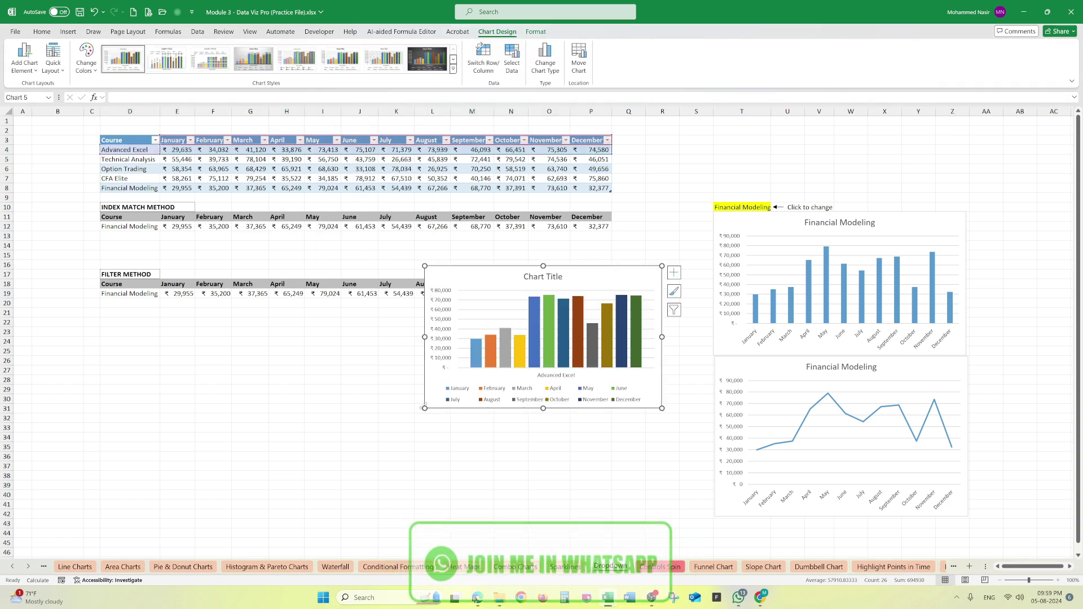
{"action": "left_click_drag", "start_coordinate": [425, 408], "coordinate": [308, 453]}
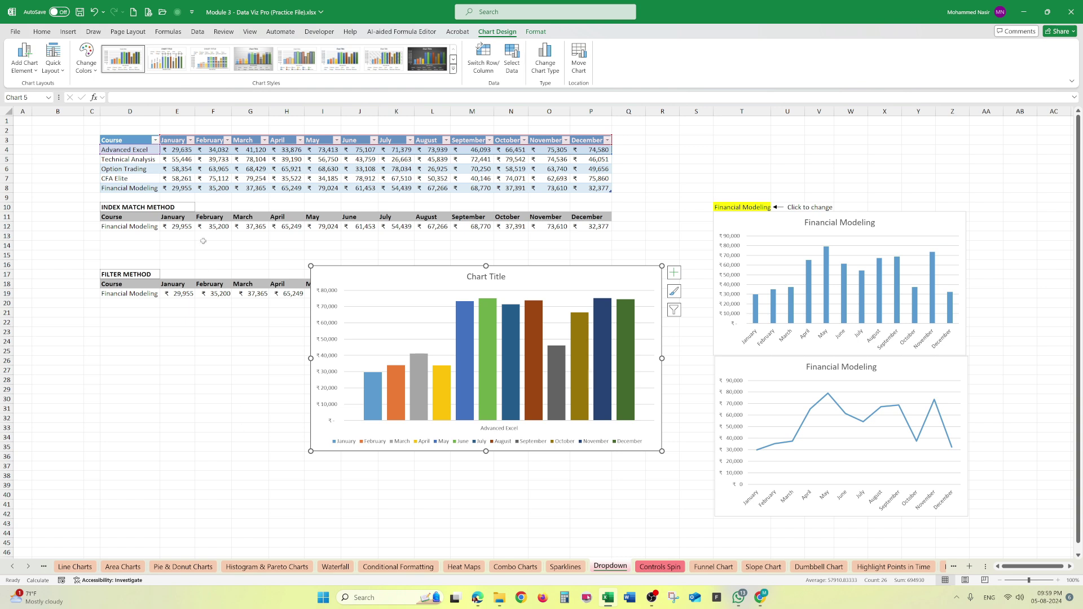
{"action": "left_click", "coordinate": [143, 369]}
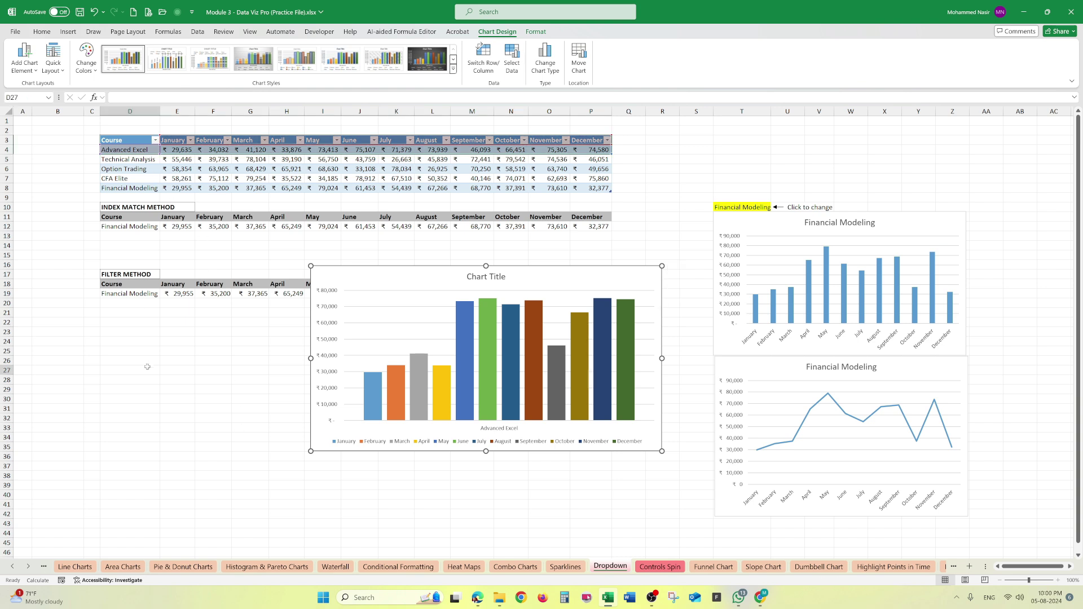
Insert a 2-D clustered column chart from the header and Technical Analysis rows, placing it enlarged beside the Advanced Excel chart
{"action": "left_click_drag", "start_coordinate": [128, 141], "coordinate": [585, 135]}
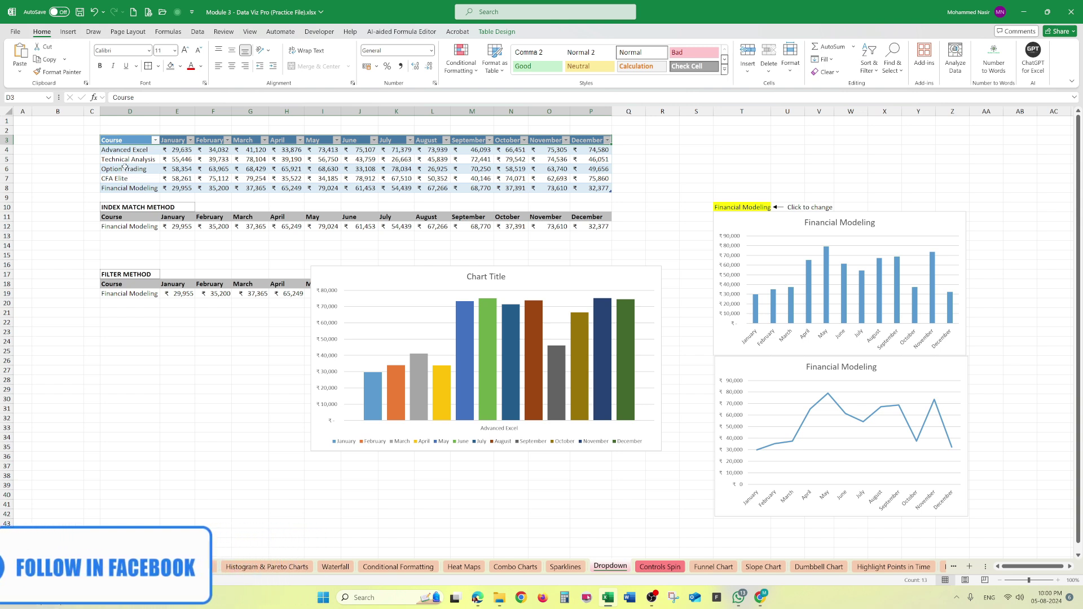
{"action": "left_click", "coordinate": [123, 161], "text": "ctrl"}
{"action": "left_click_drag", "start_coordinate": [123, 161], "coordinate": [583, 159]}
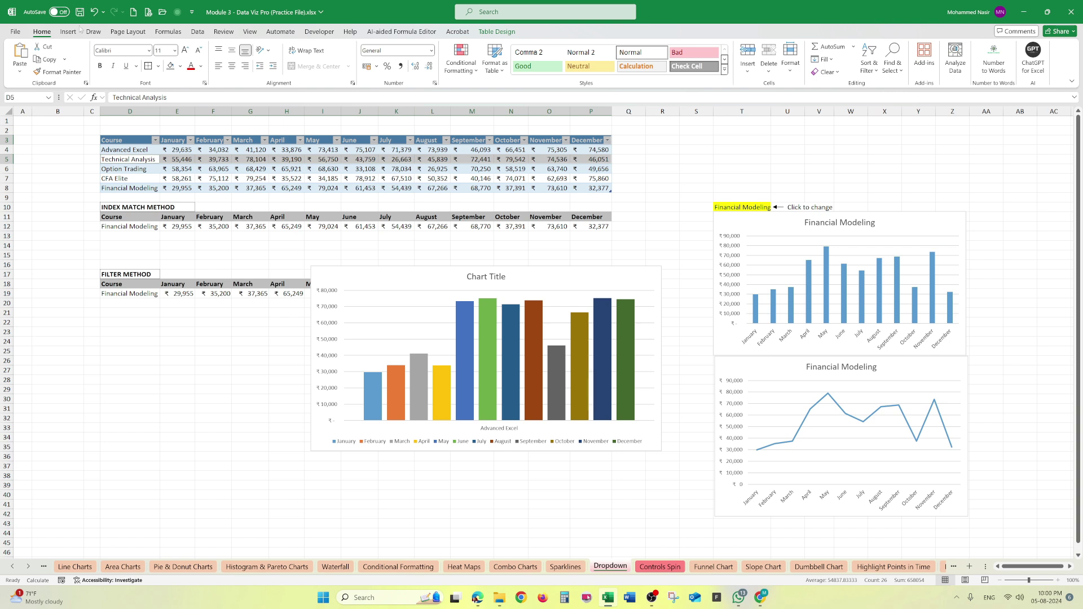
{"action": "left_click", "coordinate": [68, 32]}
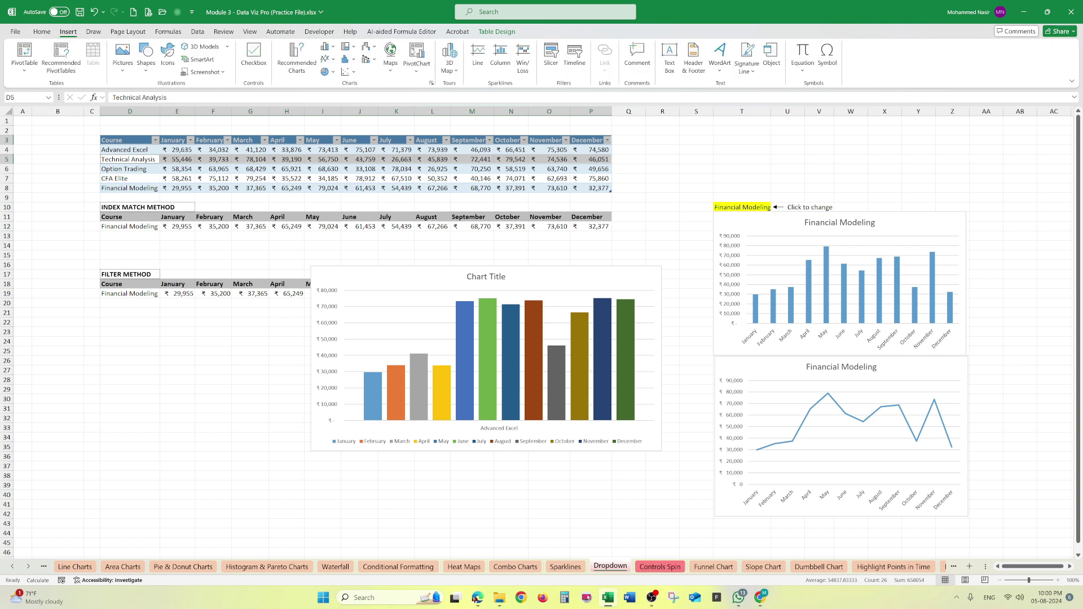
{"action": "left_click", "coordinate": [332, 48]}
{"action": "left_click", "coordinate": [334, 83]}
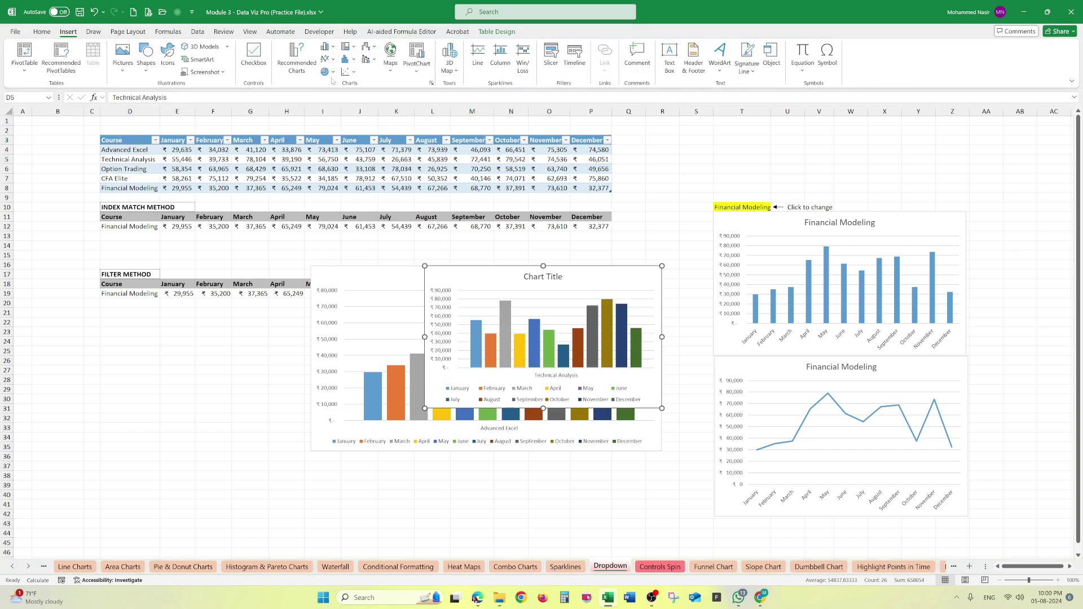
{"action": "left_click_drag", "start_coordinate": [526, 278], "coordinate": [787, 118]}
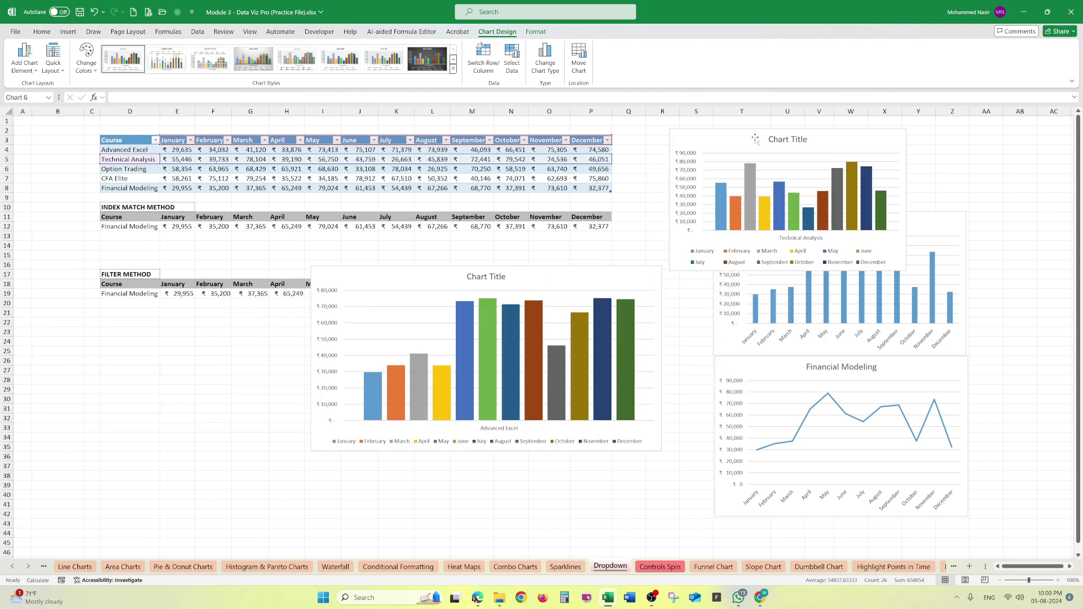
{"action": "left_click_drag", "start_coordinate": [905, 269], "coordinate": [1016, 326]}
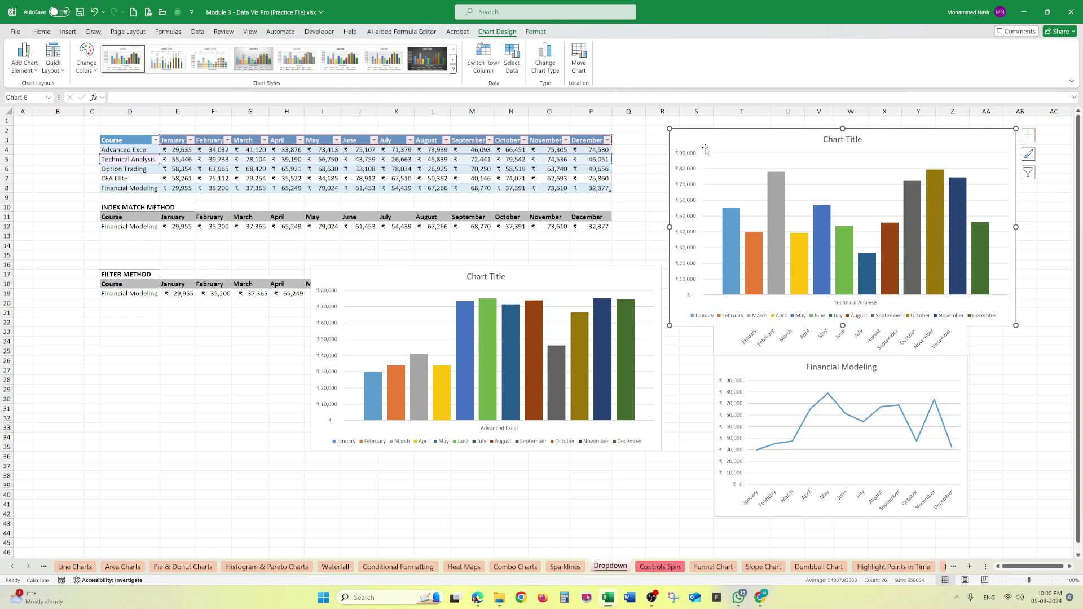
Delete the Technical Analysis and Advanced Excel column charts from the sheet
{"action": "key", "text": "Delete"}
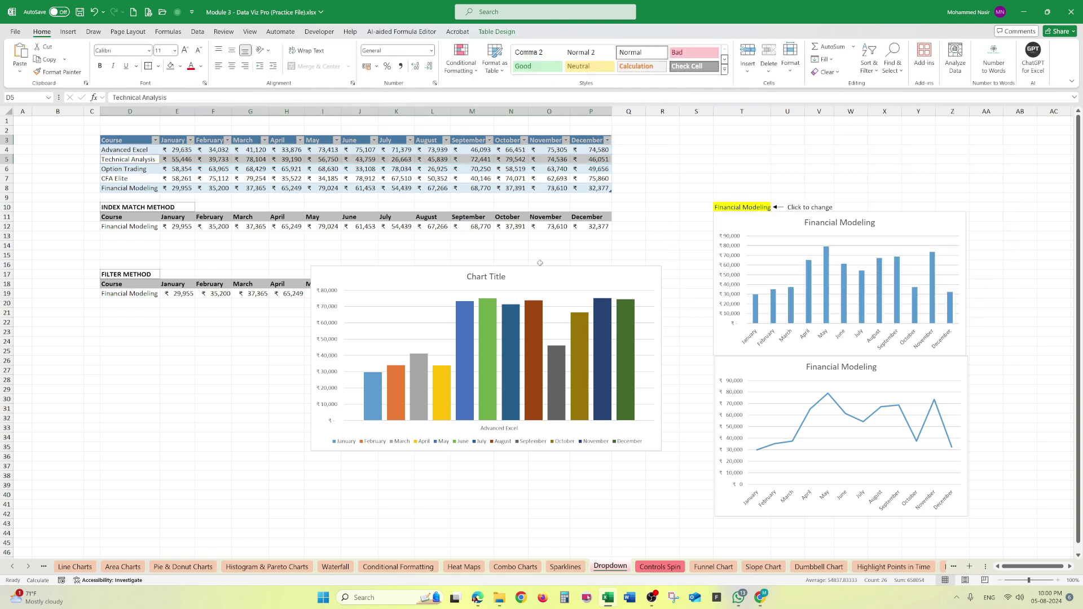
{"action": "left_click", "coordinate": [519, 279]}
{"action": "key", "text": "Delete"}
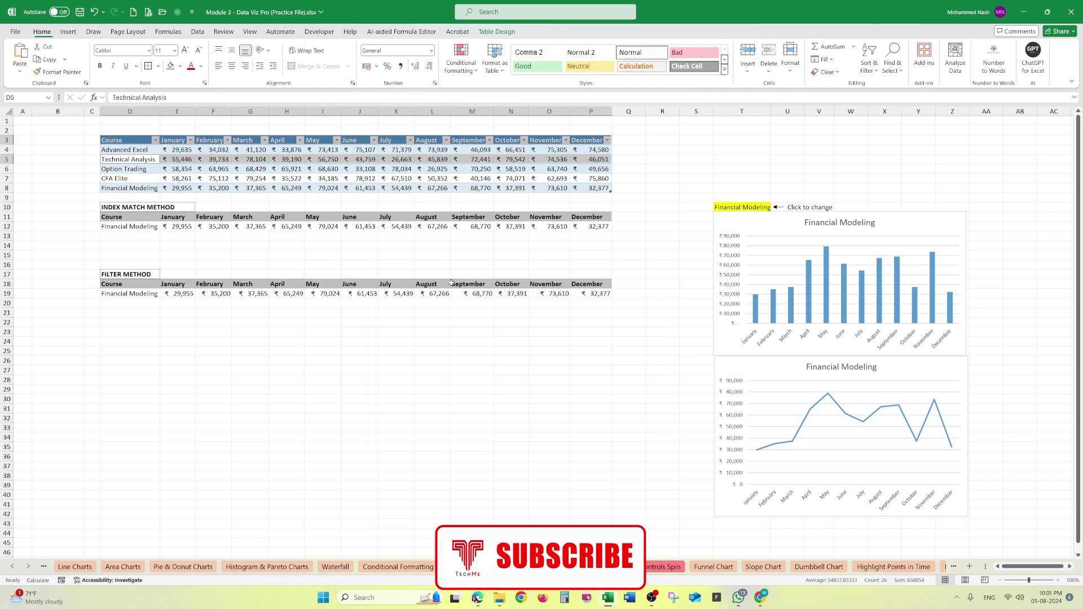
{"action": "left_click", "coordinate": [168, 348]}
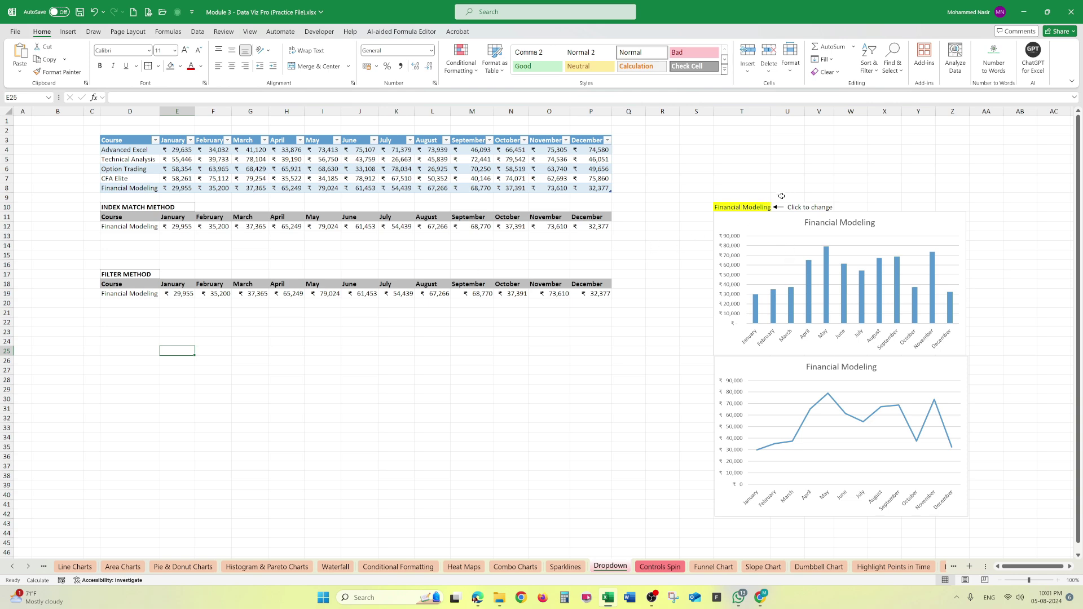
Set the yellow course dropdown in T10 to Advanced Excel
{"action": "left_click", "coordinate": [746, 208]}
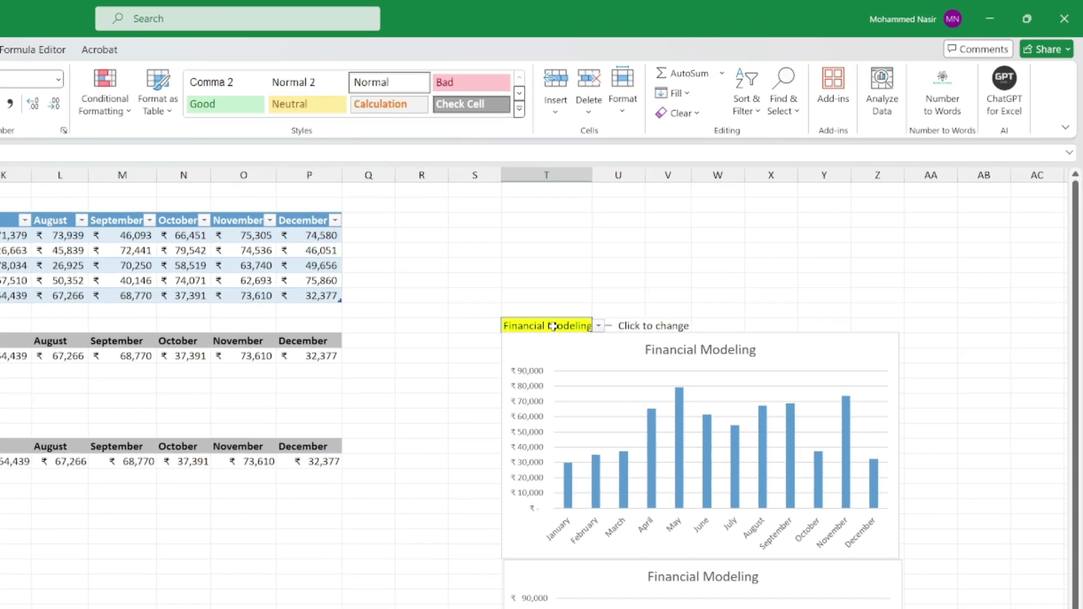
{"action": "left_click", "coordinate": [599, 327]}
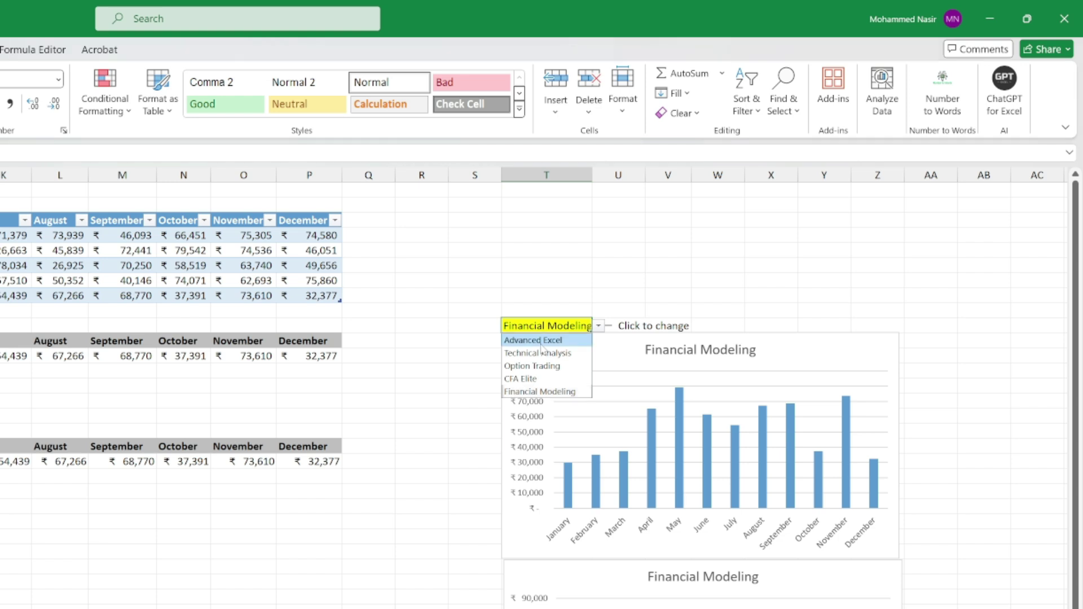
{"action": "left_click", "coordinate": [539, 341]}
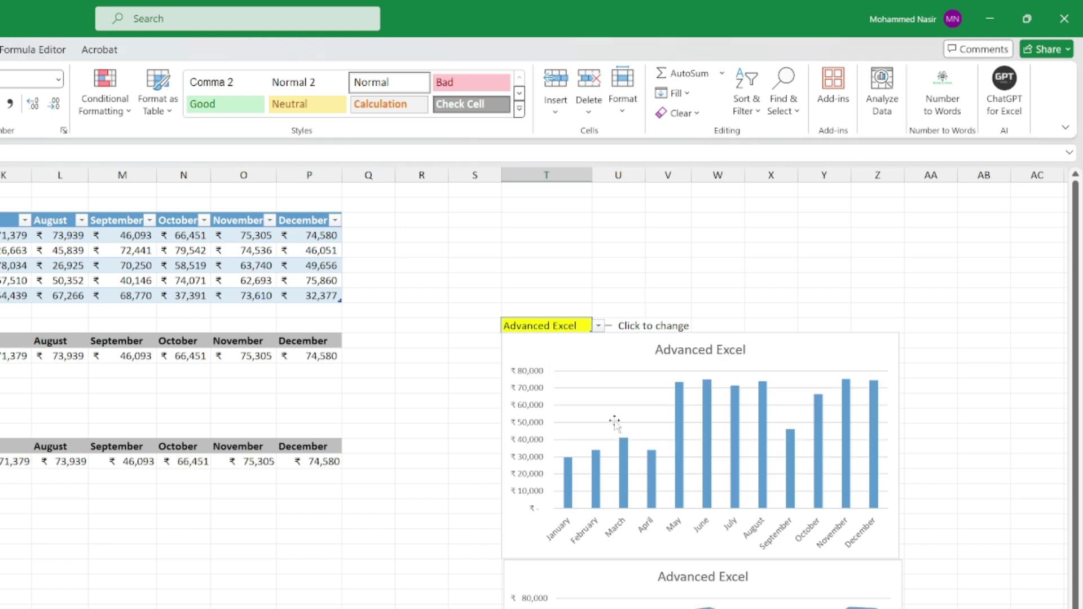
Set the course dropdown to Option Trading and check which source range the column chart and the line chart each use
{"action": "mouse_move", "coordinate": [765, 403]}
{"action": "left_click", "coordinate": [598, 327]}
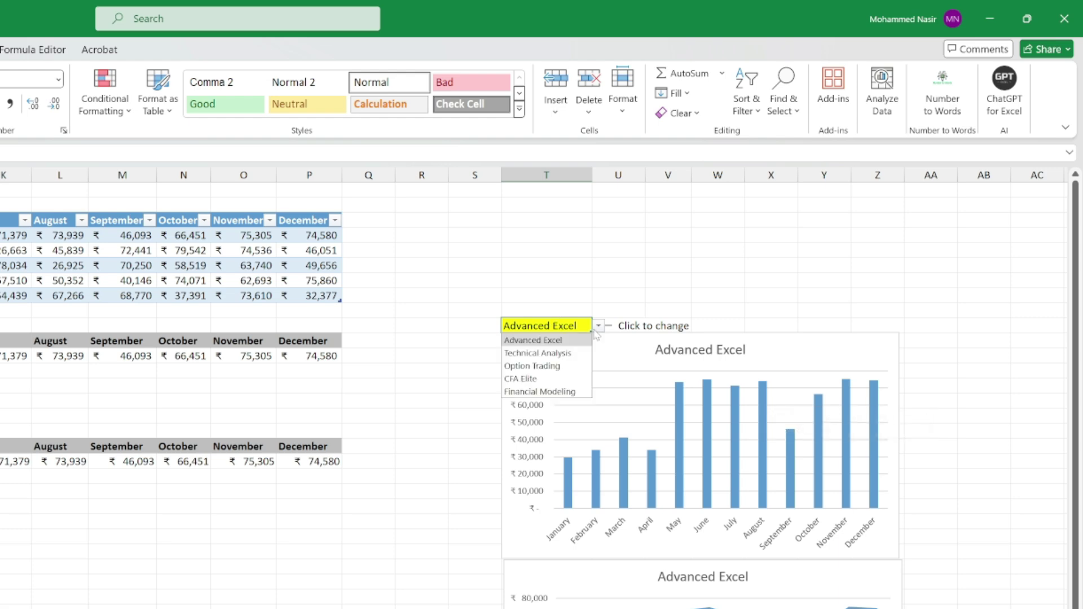
{"action": "left_click", "coordinate": [545, 368]}
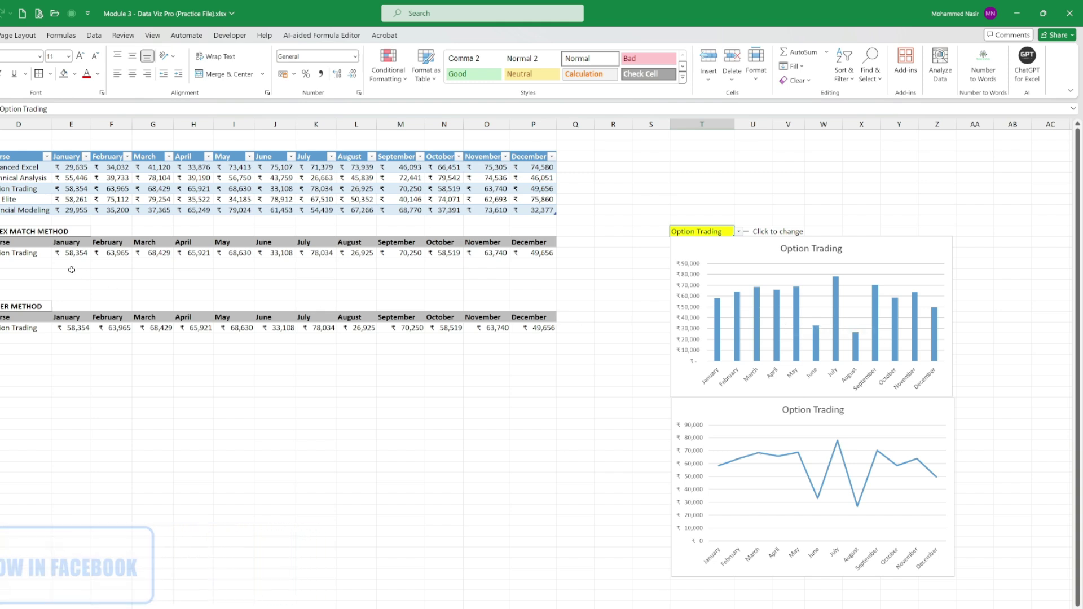
{"action": "left_click", "coordinate": [880, 255]}
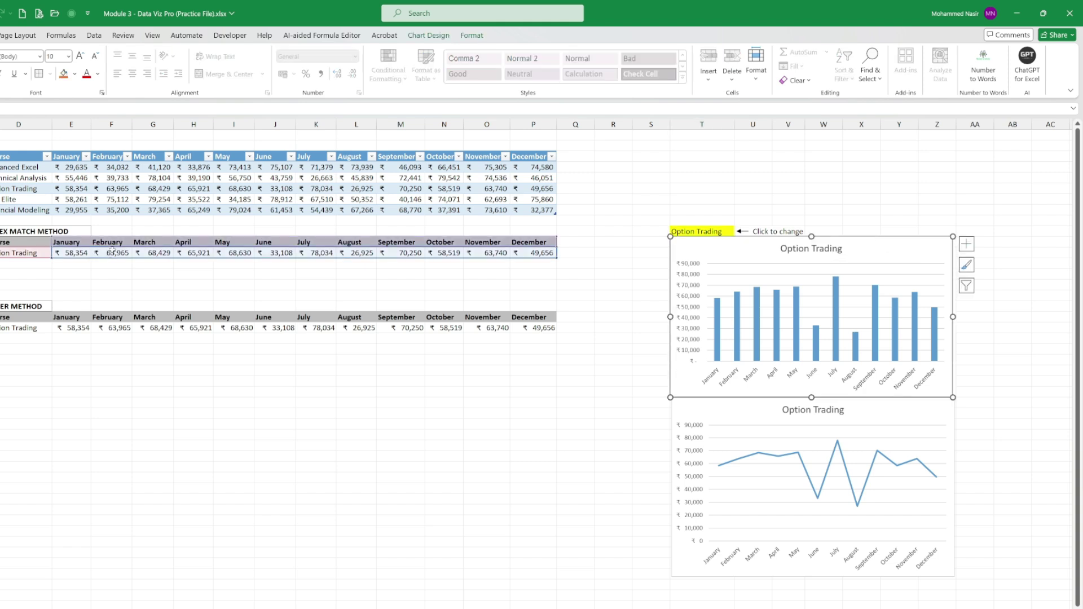
{"action": "left_click", "coordinate": [766, 424]}
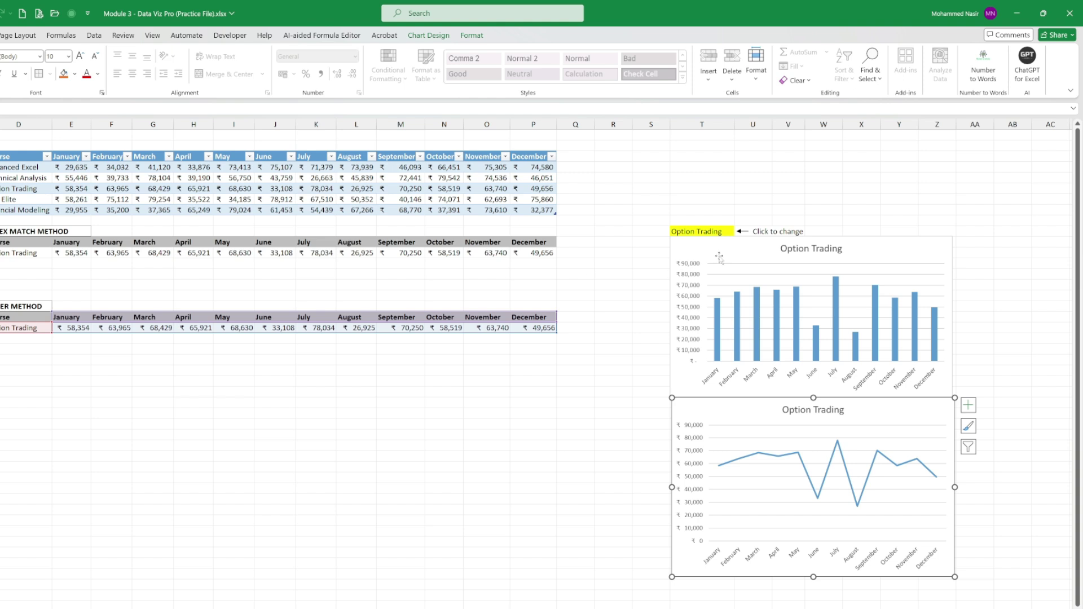
Set the course dropdown above the charts to CFA Elite
{"action": "left_click", "coordinate": [732, 232]}
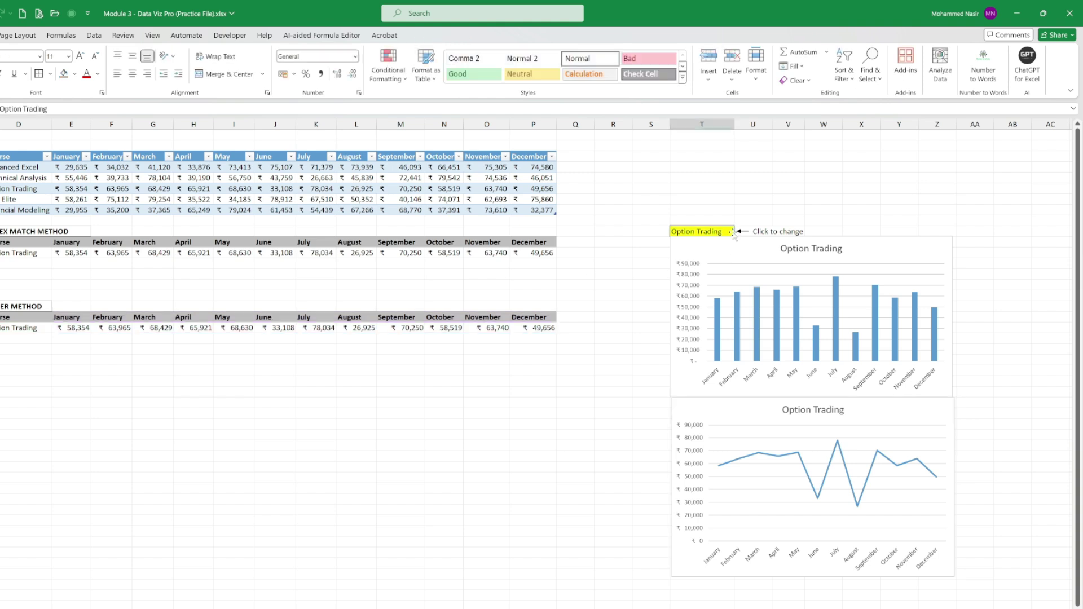
{"action": "left_click", "coordinate": [739, 232]}
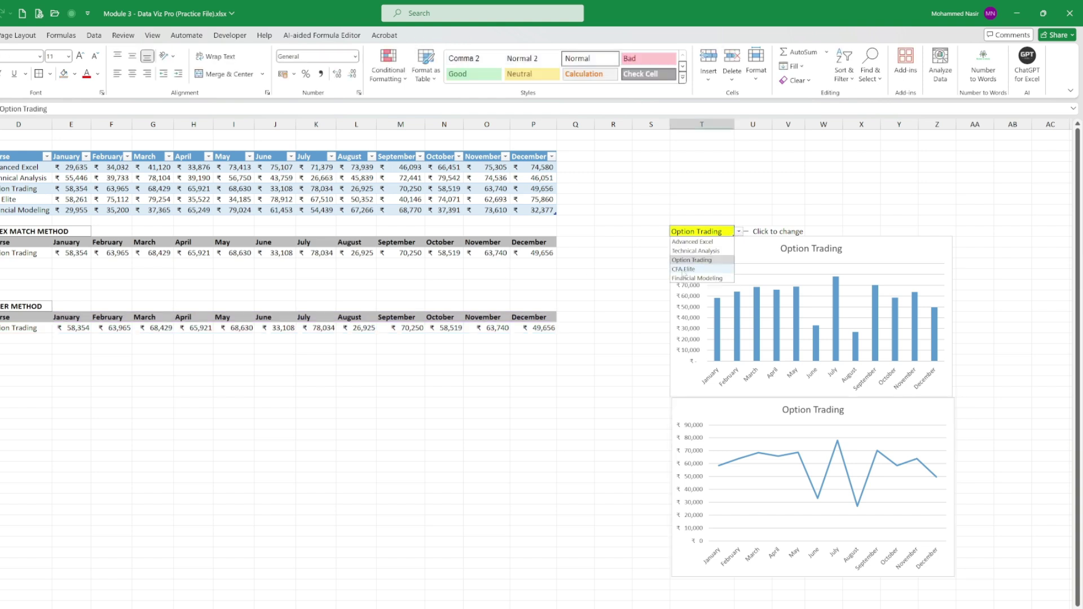
{"action": "left_click", "coordinate": [684, 269]}
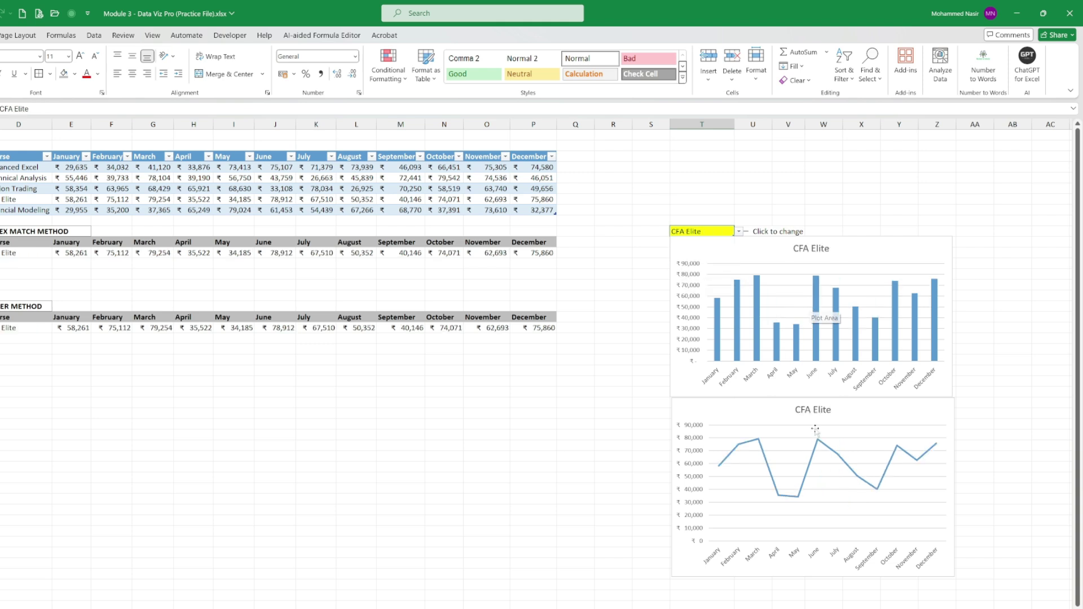
Delete the CFA Elite column chart and line chart from the sheet
{"action": "left_click", "coordinate": [575, 424]}
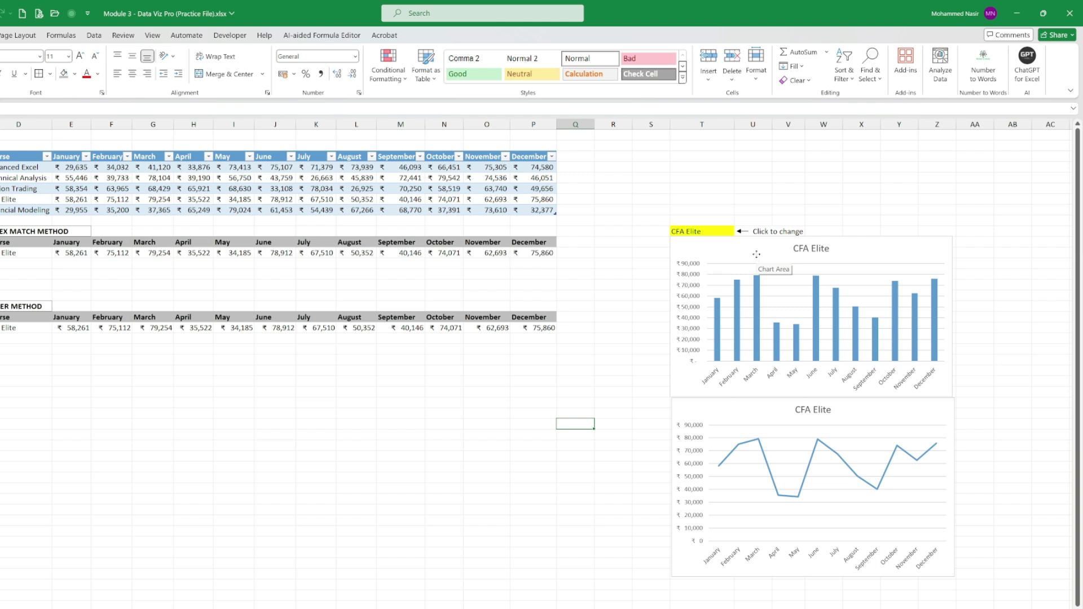
{"action": "left_click", "coordinate": [757, 254]}
{"action": "key", "text": "Delete"}
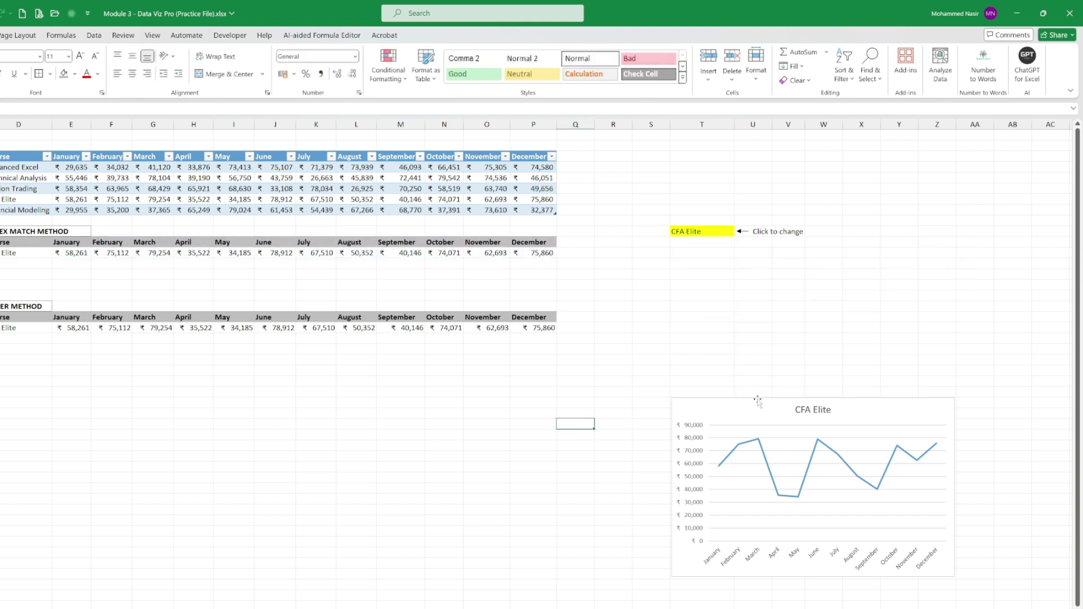
{"action": "left_click", "coordinate": [758, 399]}
{"action": "key", "text": "Delete"}
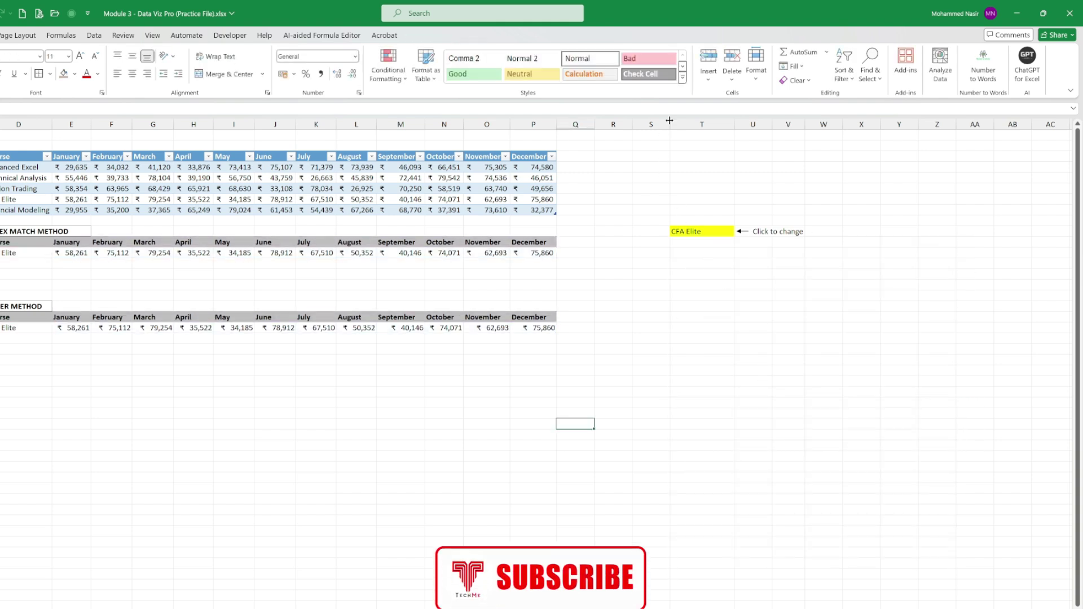
Clear the contents of columns S to W and of the INDEX MATCH and FILTER method tables
{"action": "left_click_drag", "start_coordinate": [666, 123], "coordinate": [816, 157]}
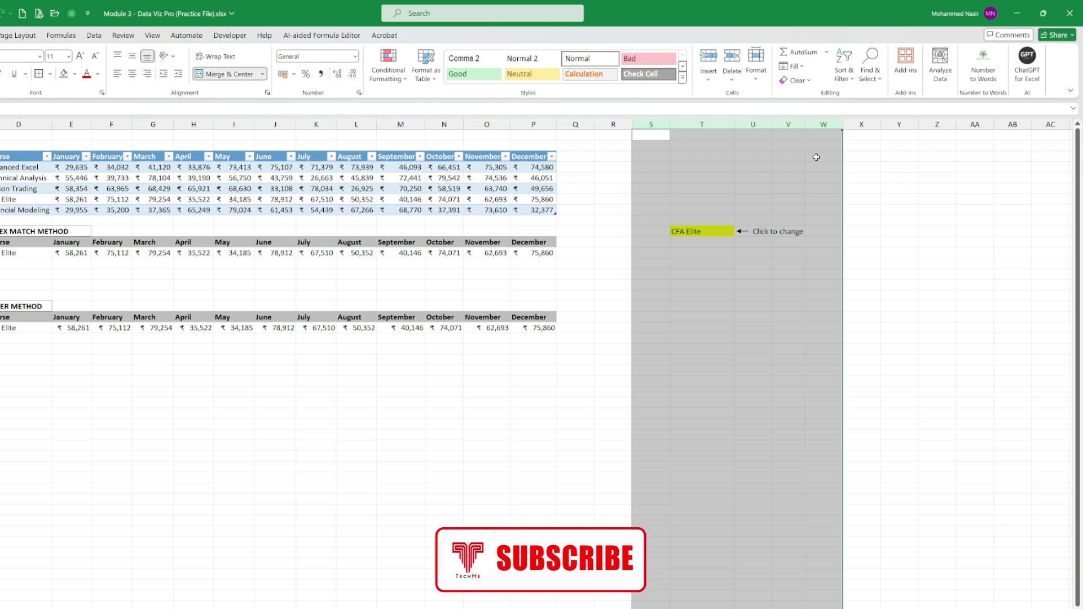
{"action": "key", "text": "Delete"}
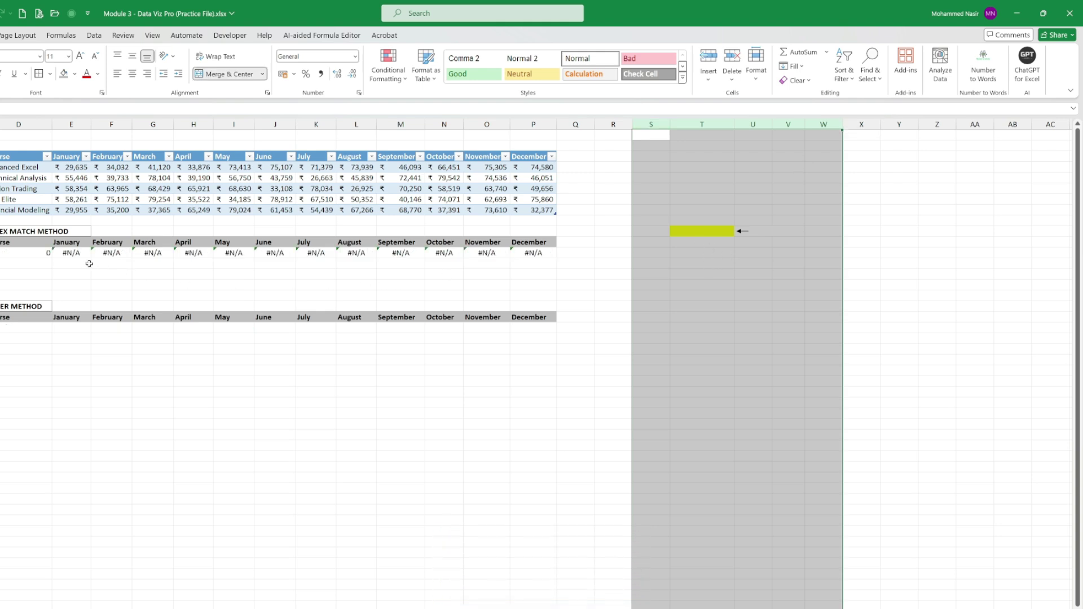
{"action": "left_click_drag", "start_coordinate": [1, 242], "coordinate": [549, 259]}
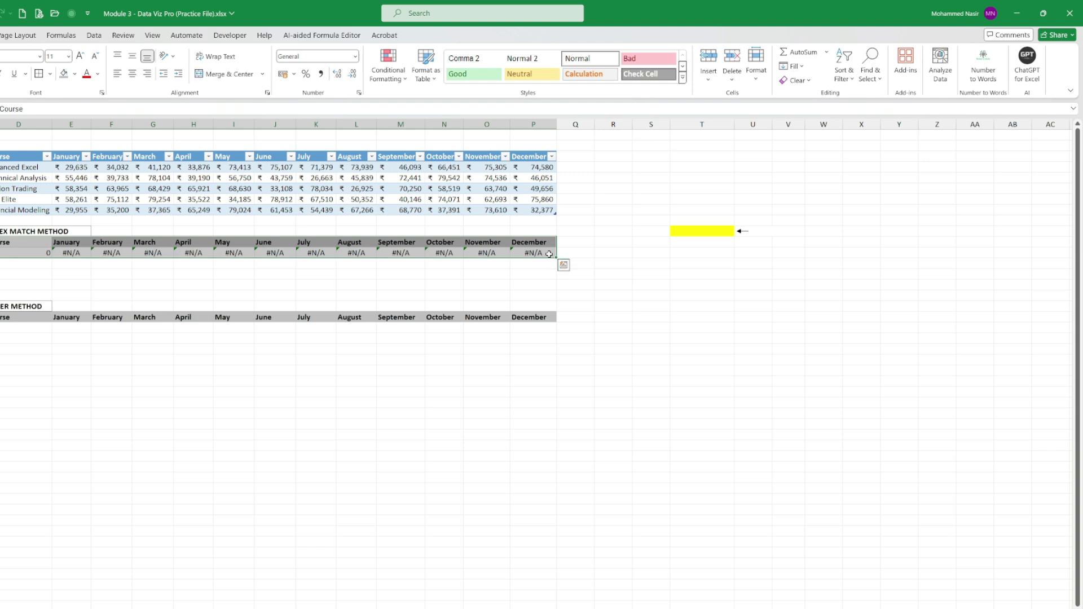
{"action": "key", "text": "Delete"}
{"action": "left_click_drag", "start_coordinate": [7, 311], "coordinate": [600, 327]}
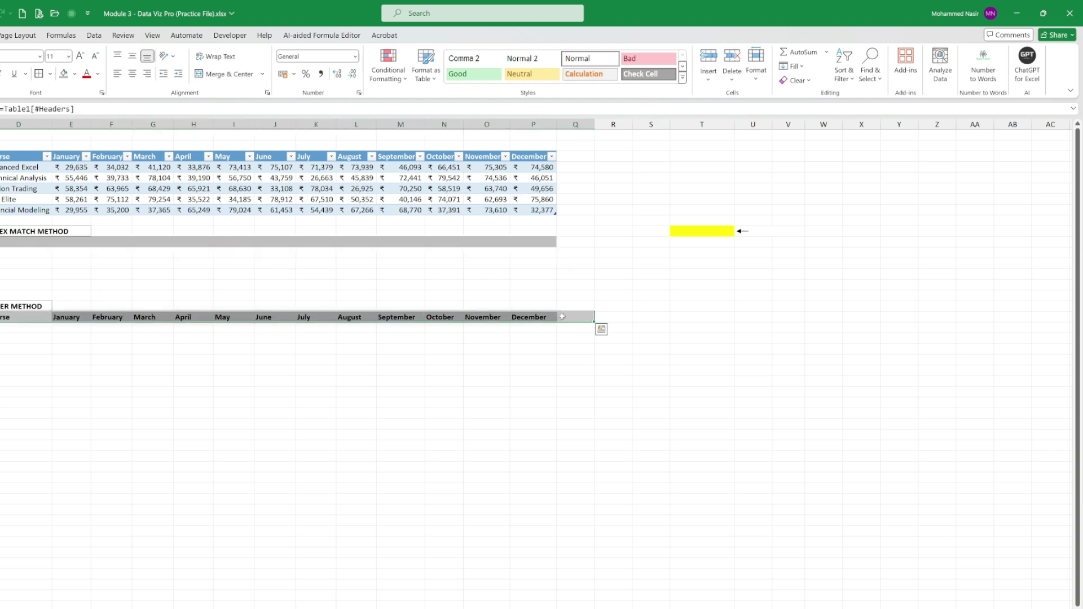
{"action": "key", "text": "Delete"}
{"action": "left_click", "coordinate": [271, 383]}
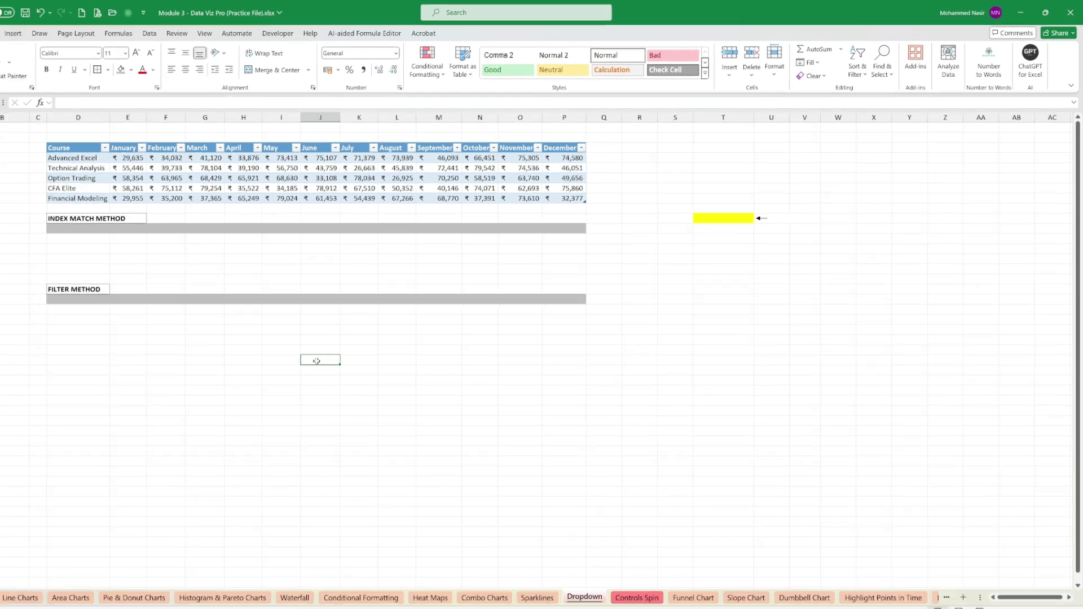
Convert the monthly course table to a normal range
{"action": "left_click", "coordinate": [198, 201]}
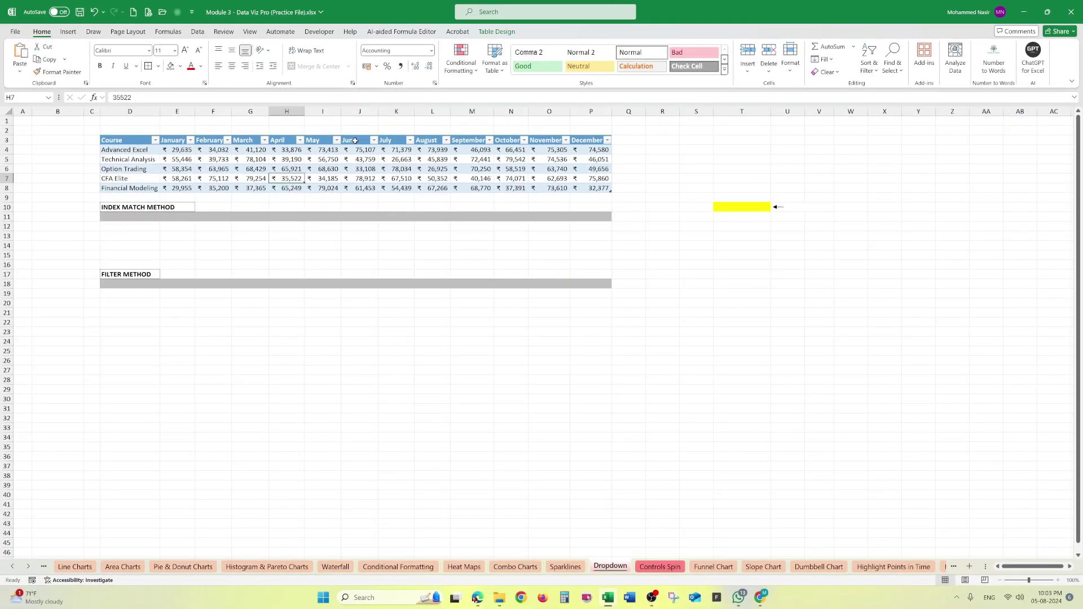
{"action": "left_click", "coordinate": [498, 31]}
{"action": "left_click", "coordinate": [112, 73]}
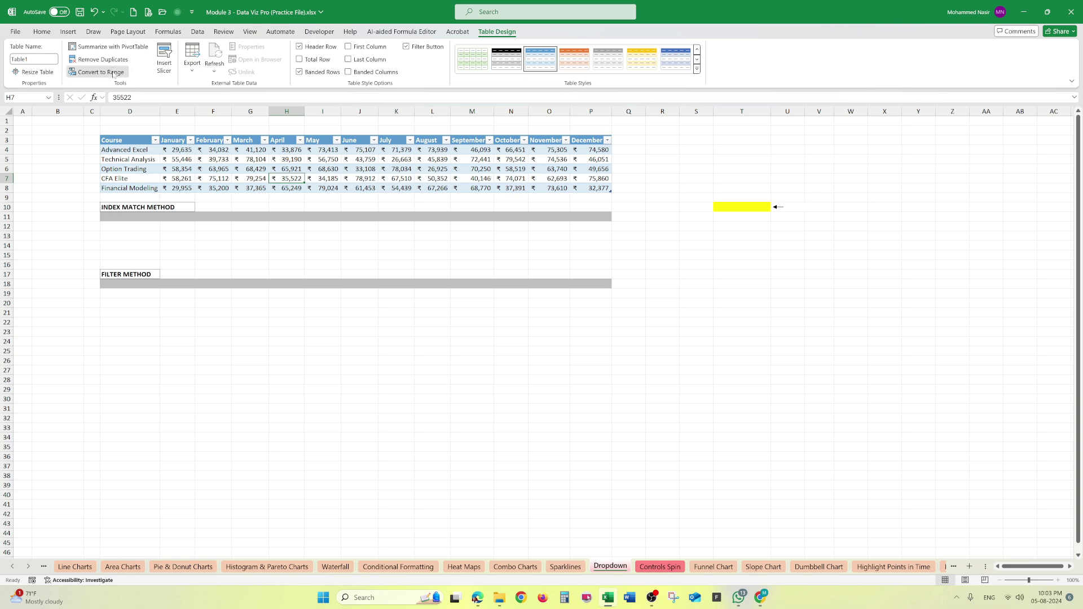
{"action": "left_click", "coordinate": [529, 326]}
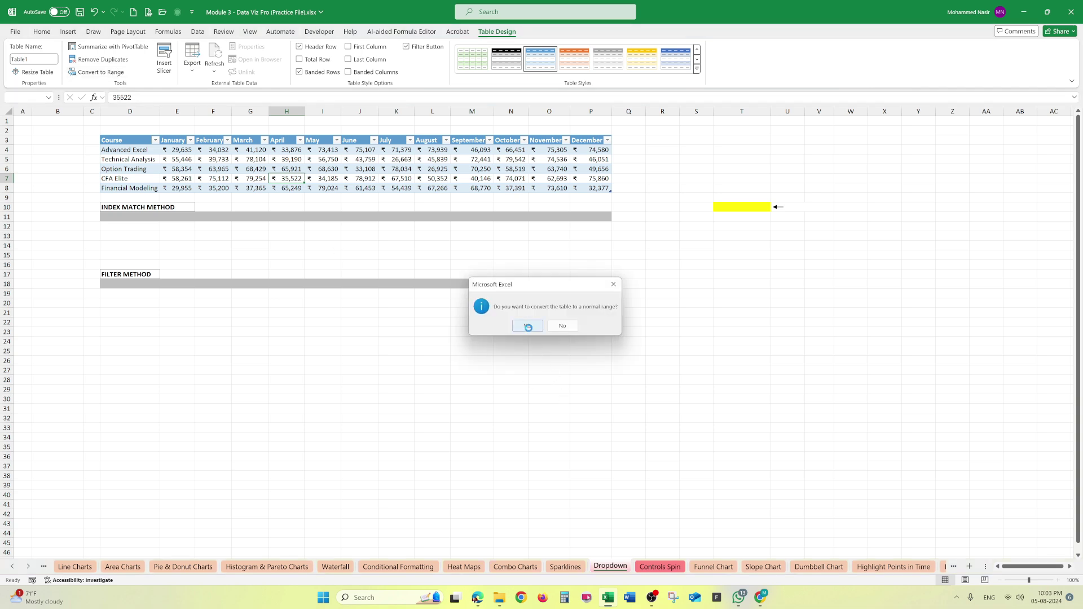
{"action": "left_click", "coordinate": [410, 342]}
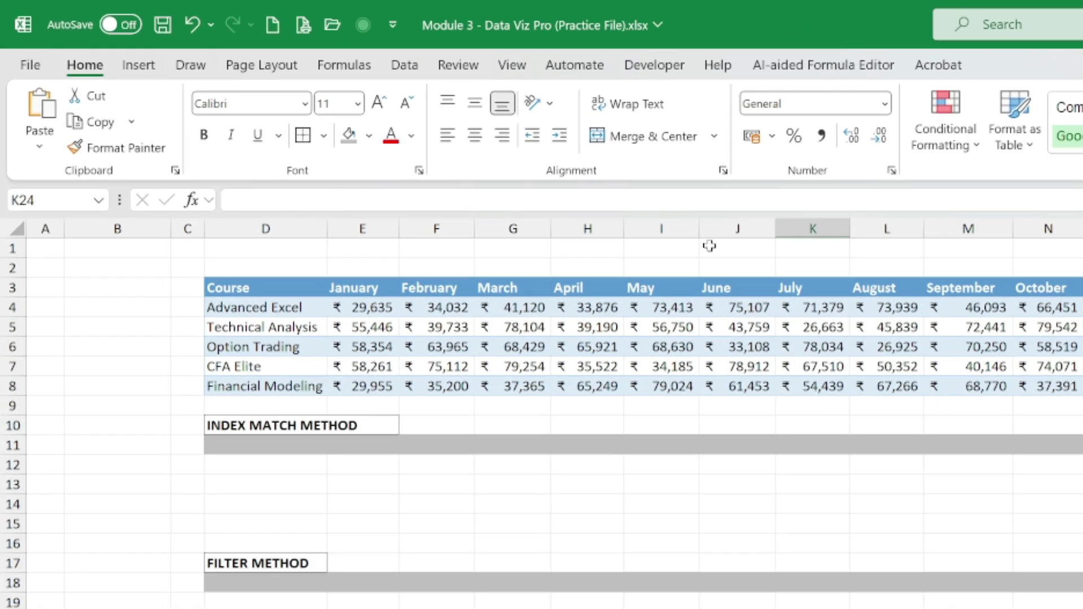
Delete columns T to V with the yellow dropdown cell, then widen the new column T
{"action": "left_click", "coordinate": [411, 73]}
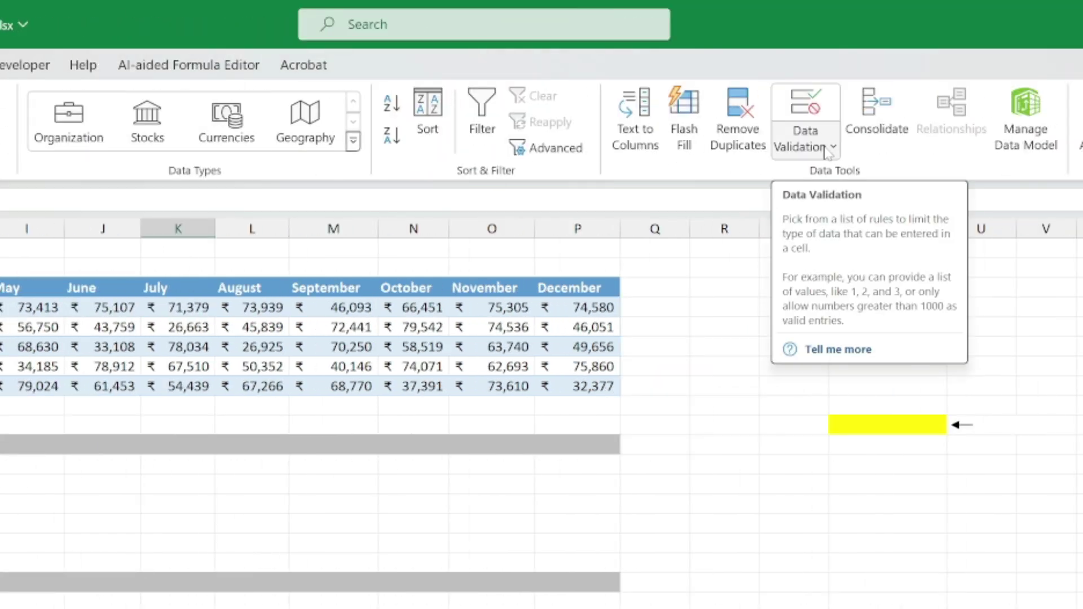
{"action": "left_click", "coordinate": [826, 151]}
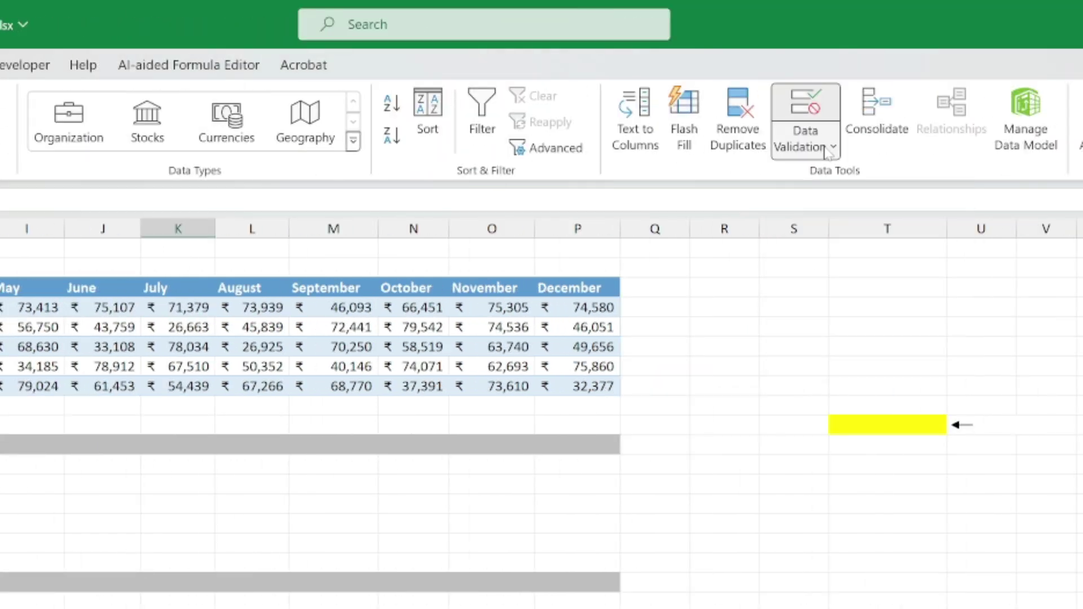
{"action": "left_click", "coordinate": [914, 427]}
{"action": "left_click", "coordinate": [914, 428]}
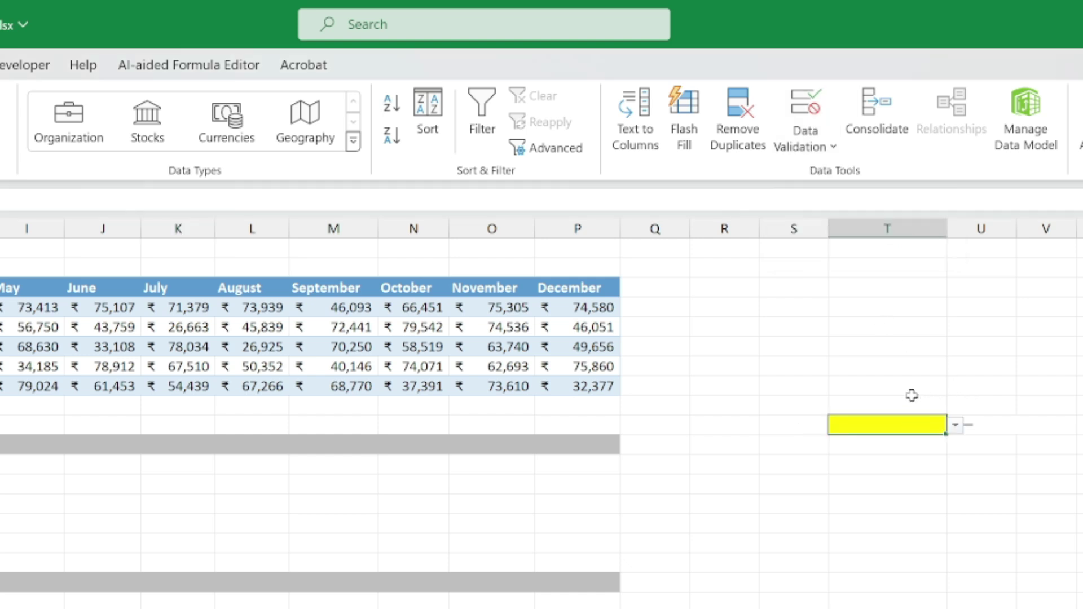
{"action": "left_click_drag", "start_coordinate": [846, 404], "coordinate": [965, 444]}
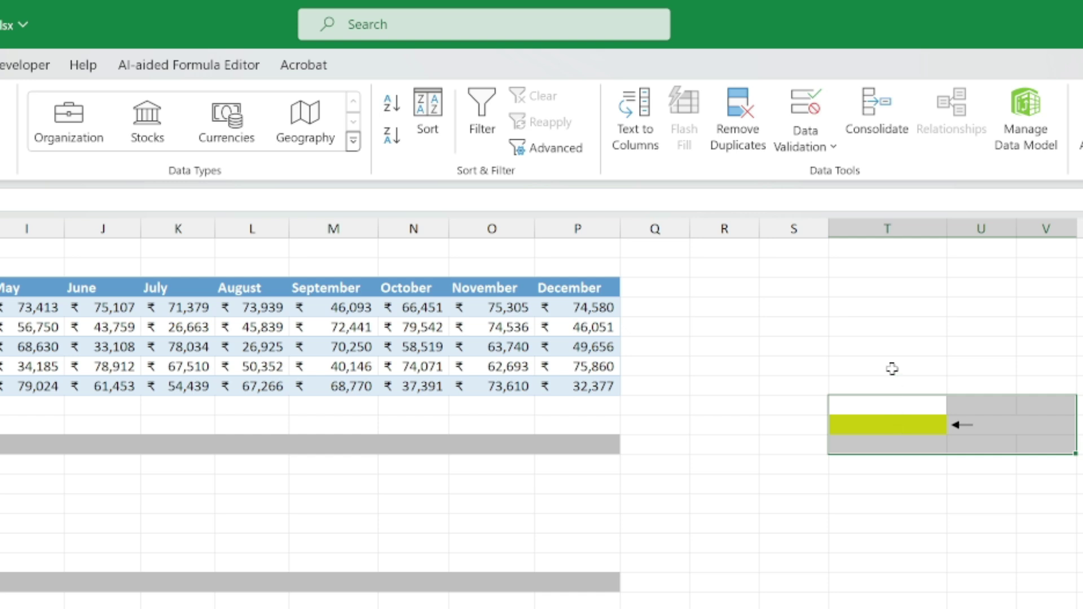
{"action": "left_click_drag", "start_coordinate": [856, 229], "coordinate": [1045, 226]}
{"action": "right_click", "coordinate": [1045, 226]}
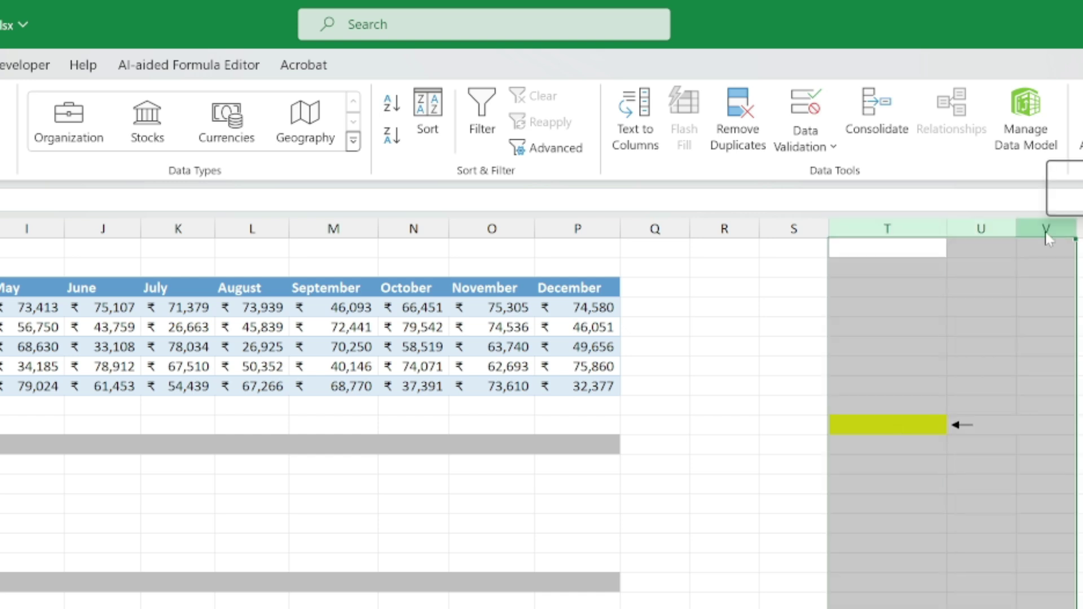
{"action": "left_click", "coordinate": [876, 423]}
{"action": "left_click_drag", "start_coordinate": [900, 229], "coordinate": [990, 229]}
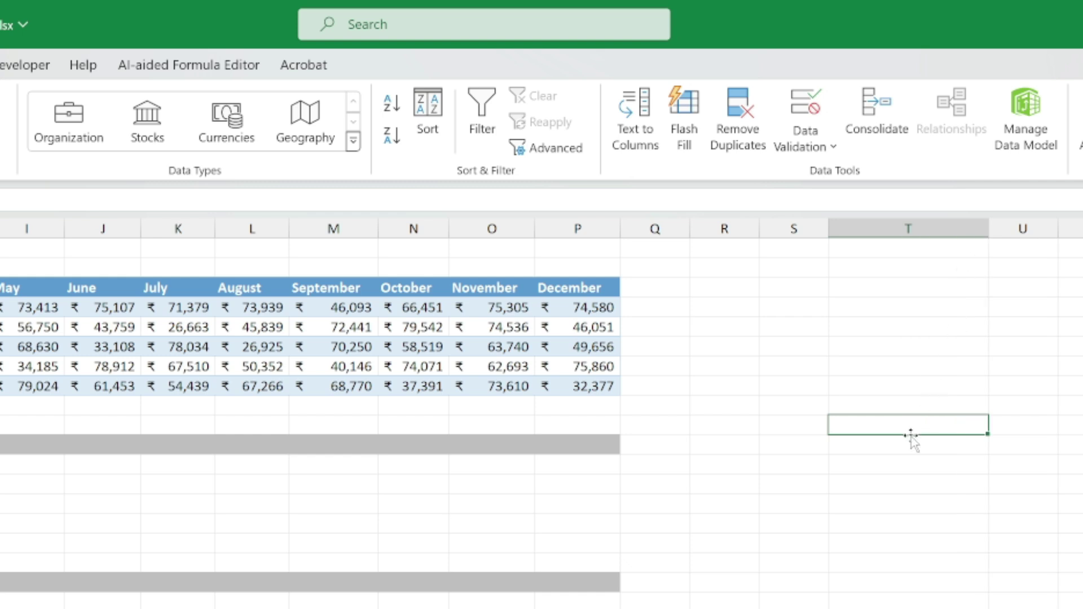
Apply a data validation rule to T10 that allows only decimals less than 2.5
{"action": "left_click", "coordinate": [818, 142]}
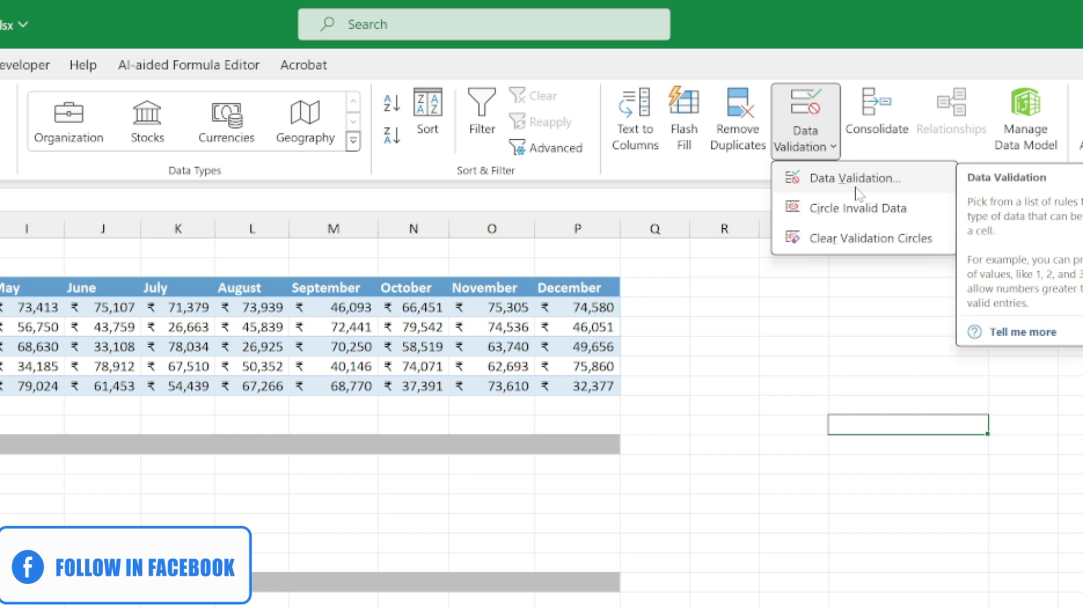
{"action": "left_click", "coordinate": [852, 179]}
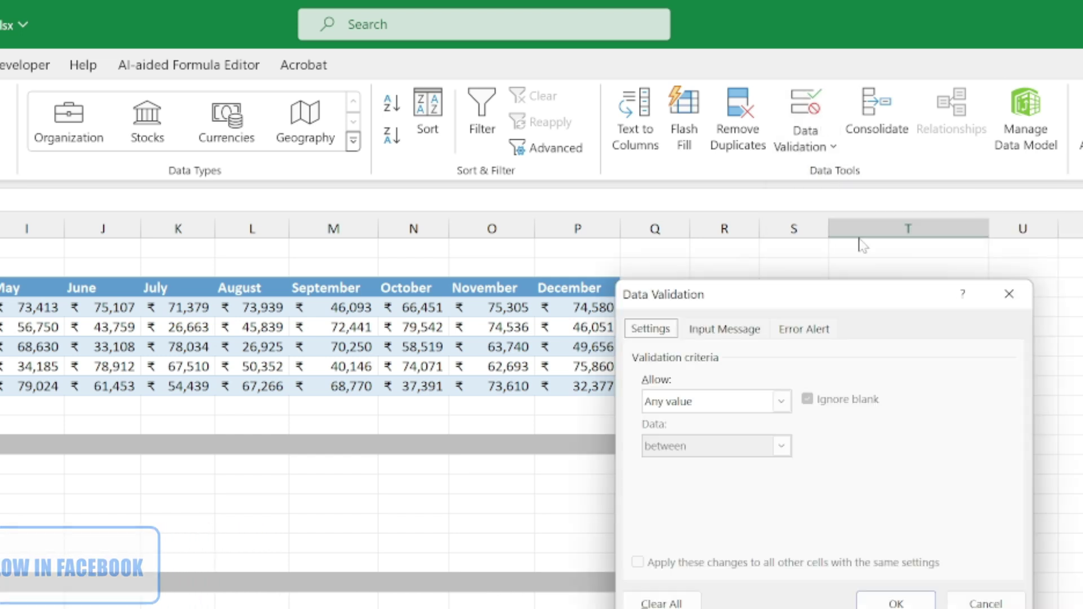
{"action": "left_click", "coordinate": [701, 405]}
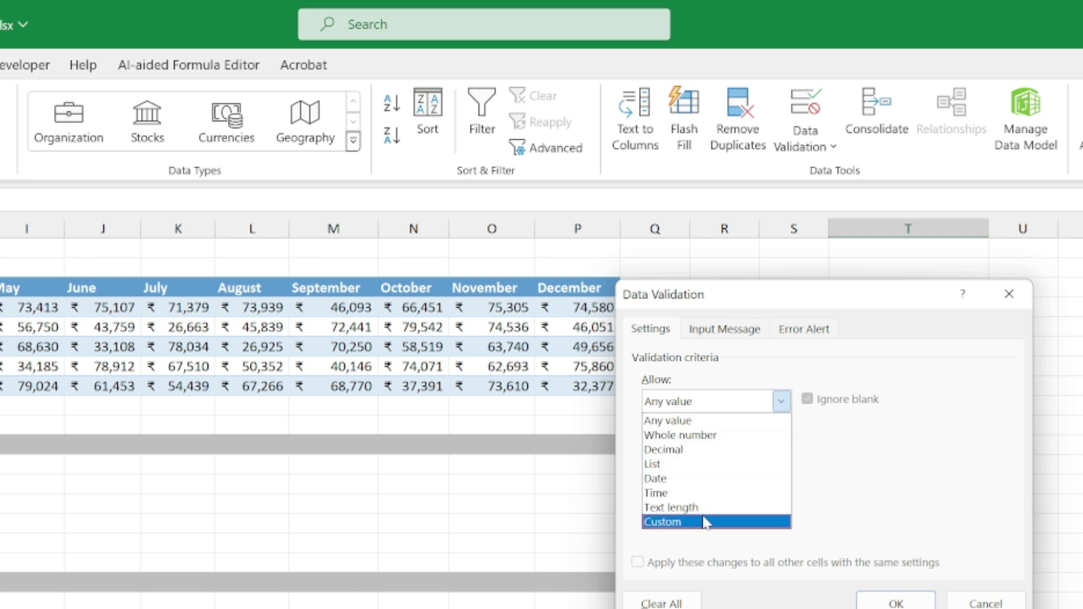
{"action": "left_click", "coordinate": [731, 450]}
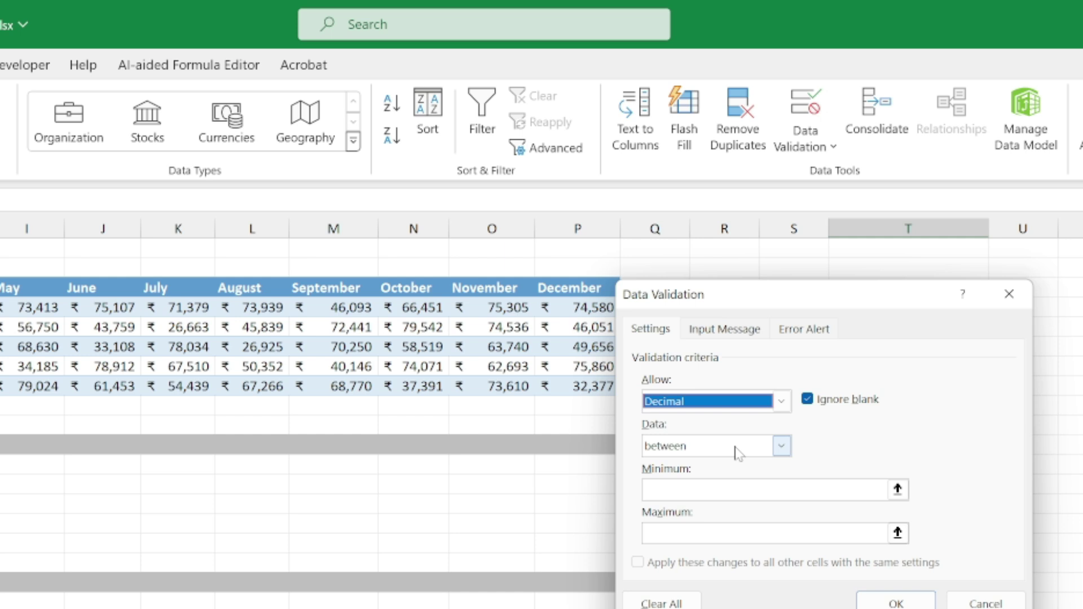
{"action": "left_click", "coordinate": [737, 449]}
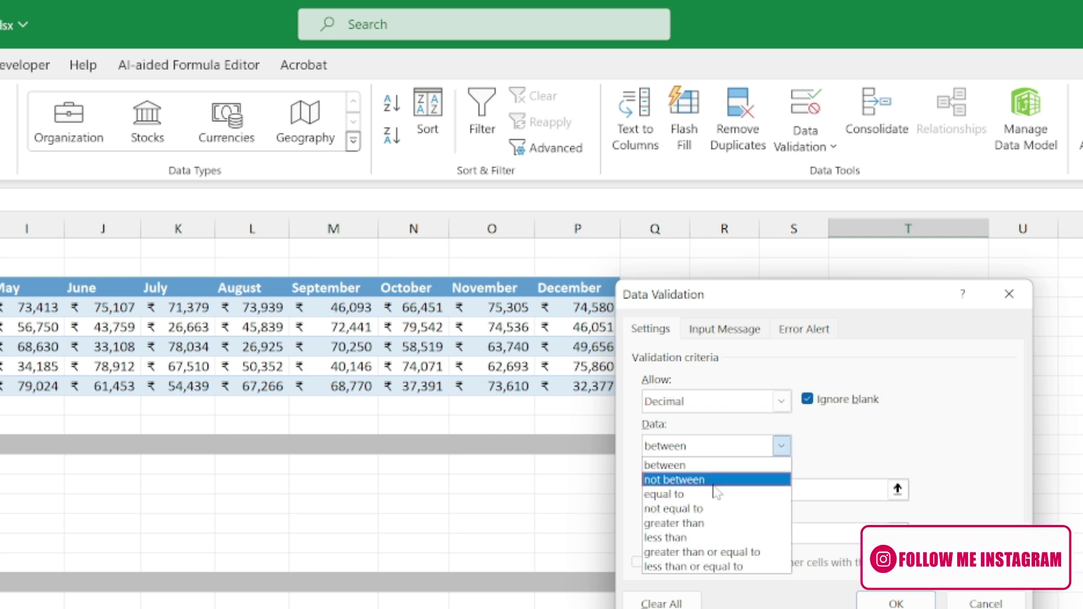
{"action": "left_click", "coordinate": [714, 539]}
{"action": "key", "text": "Tab"}
{"action": "type", "text": "2"}
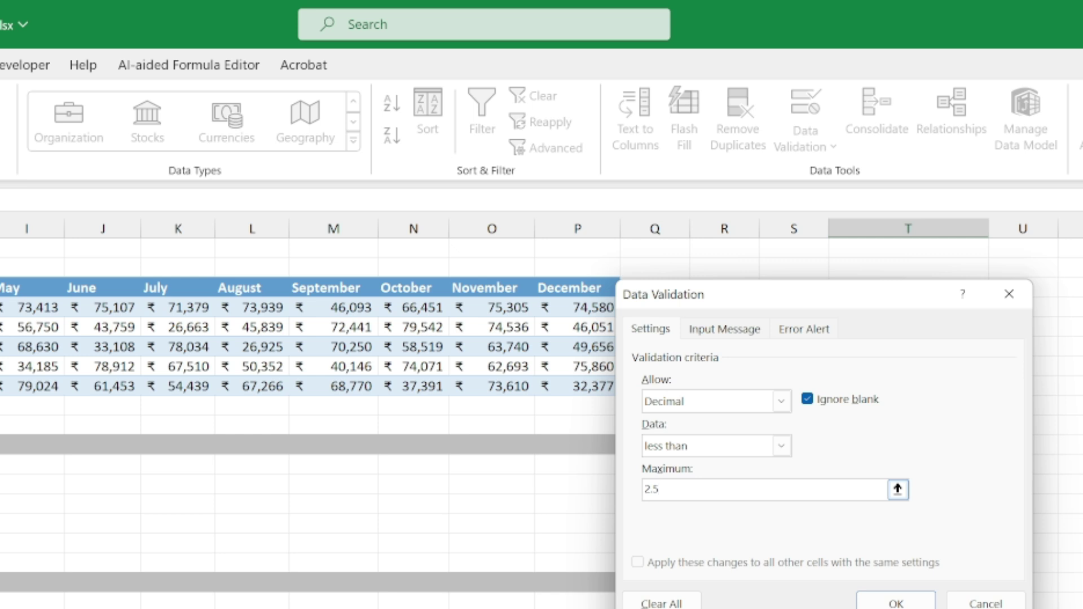
{"action": "left_click", "coordinate": [896, 602]}
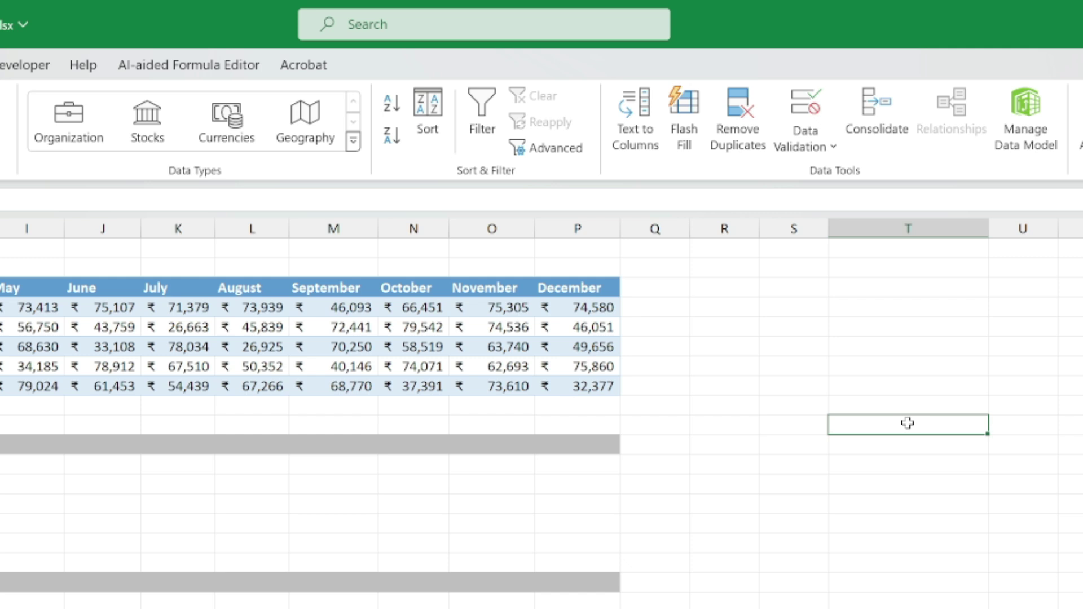
Test the decimal rule in T10 by entering 1.4, 3.4 and finally 2.3
{"action": "type", "text": "1.4"}
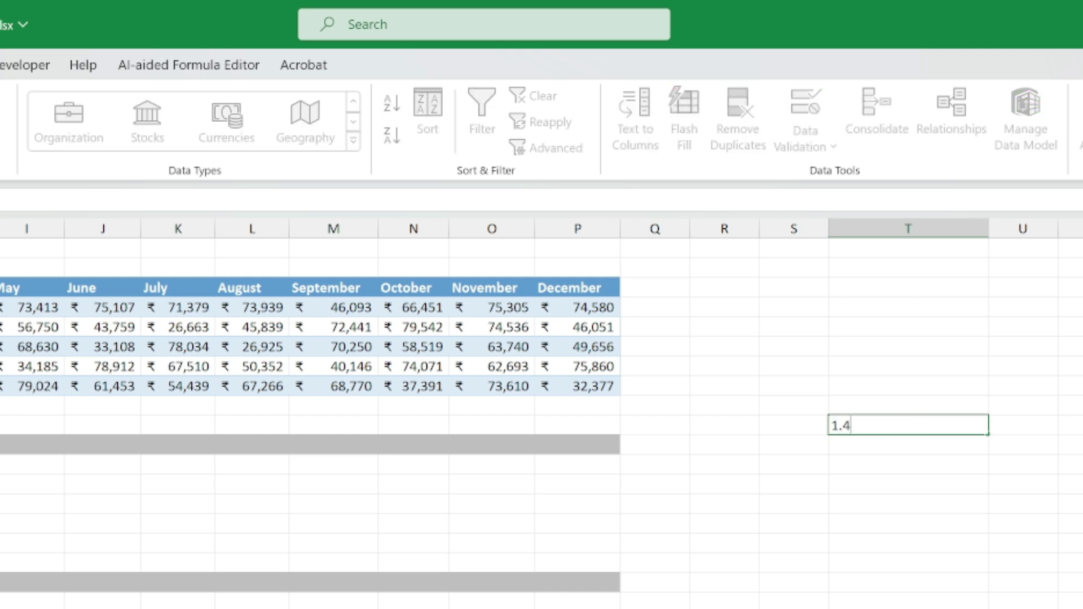
{"action": "key", "text": "Return"}
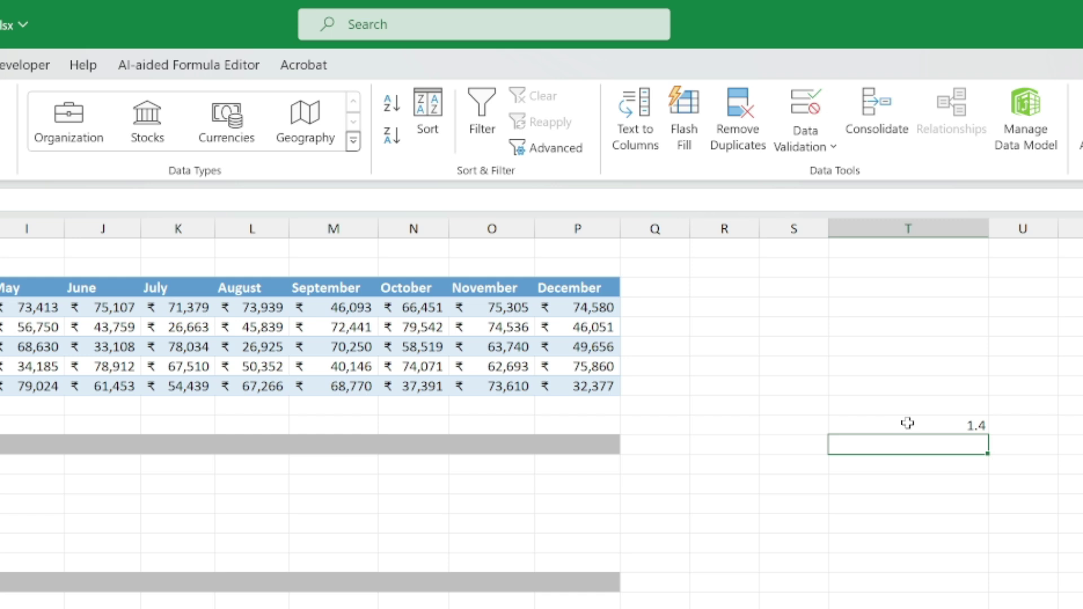
{"action": "left_click", "coordinate": [907, 424]}
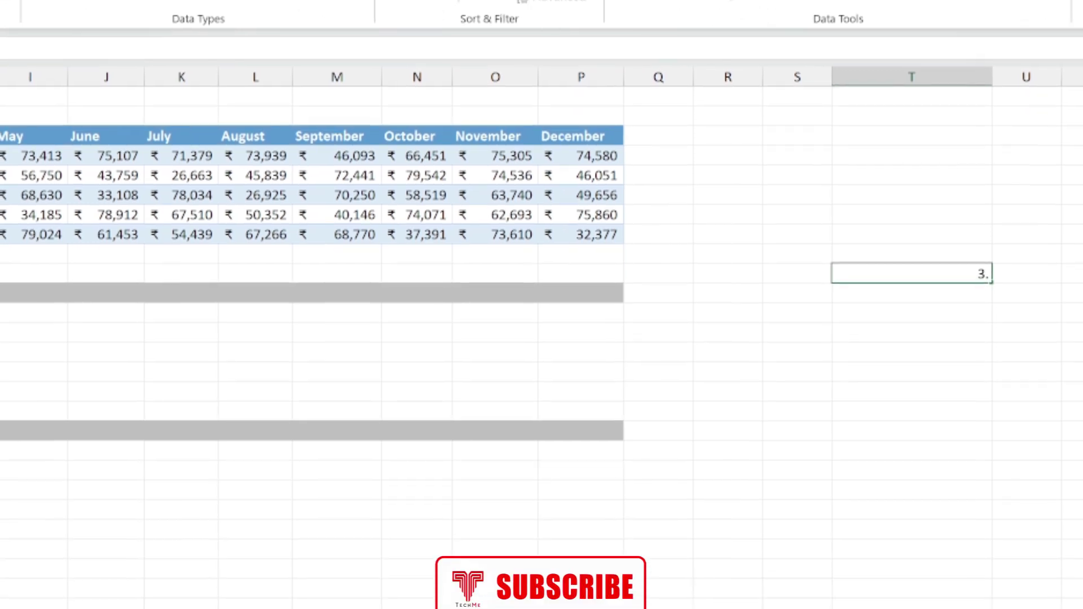
{"action": "type", "text": "3.4"}
{"action": "key", "text": "Return"}
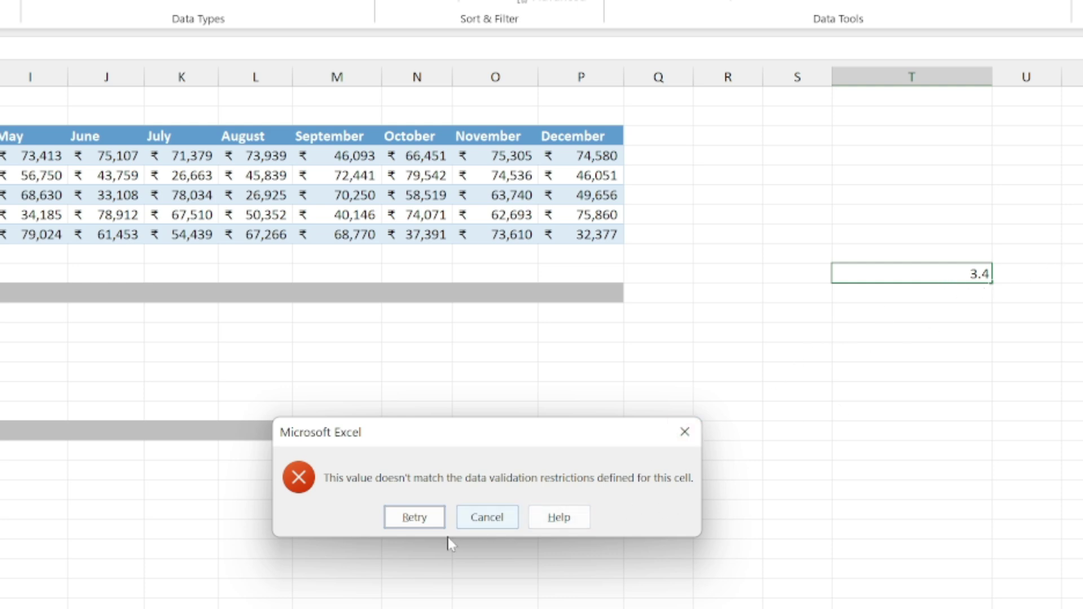
{"action": "left_click", "coordinate": [415, 518]}
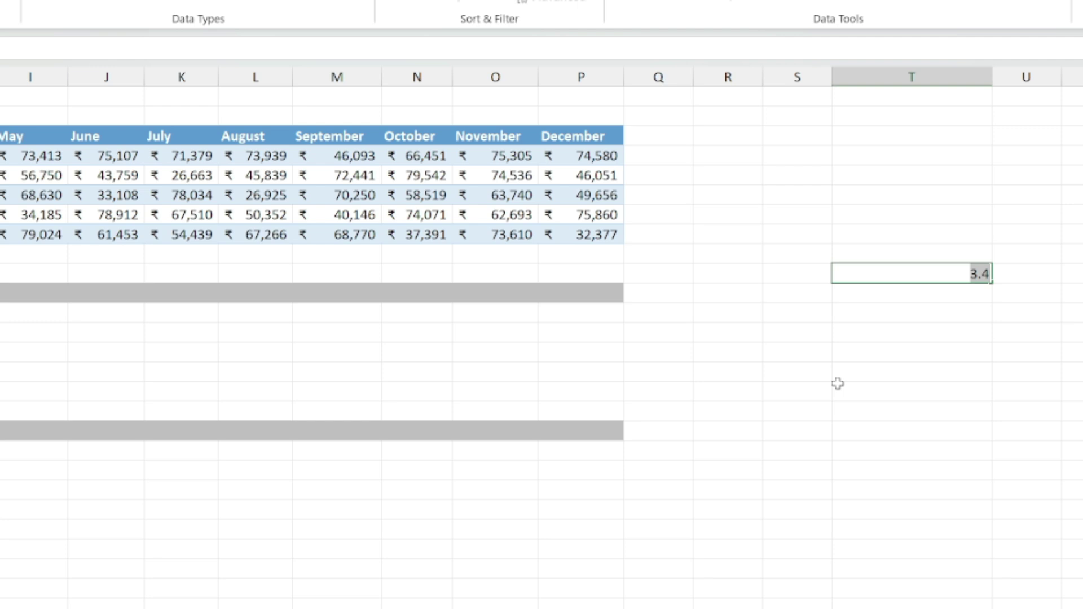
{"action": "type", "text": "2.3"}
{"action": "key", "text": "Return"}
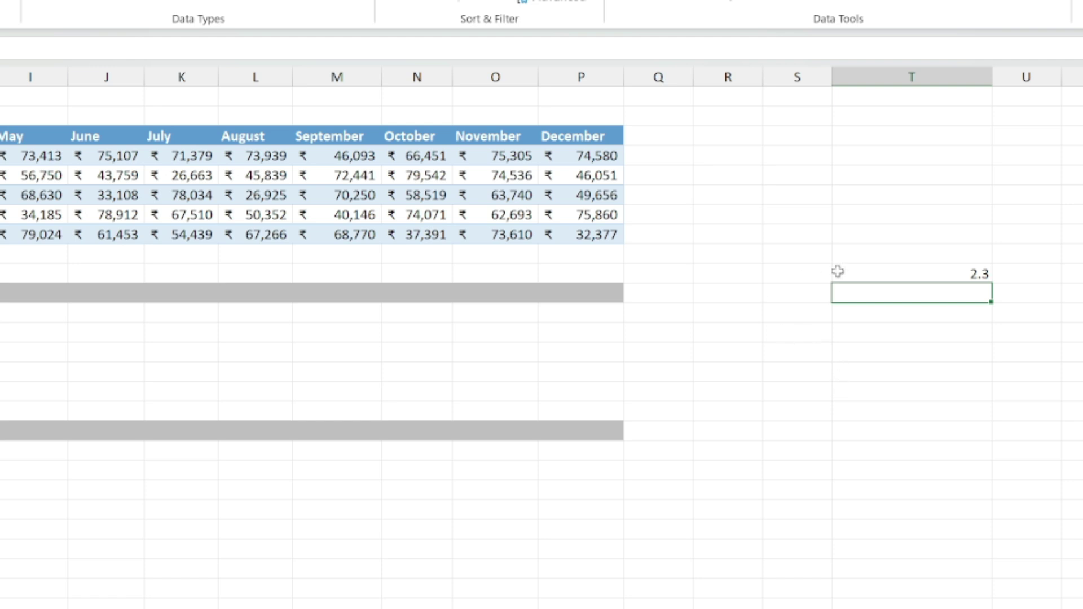
Change the validation rule in T10 to allow only text with a length less than 8
{"action": "left_click", "coordinate": [887, 276]}
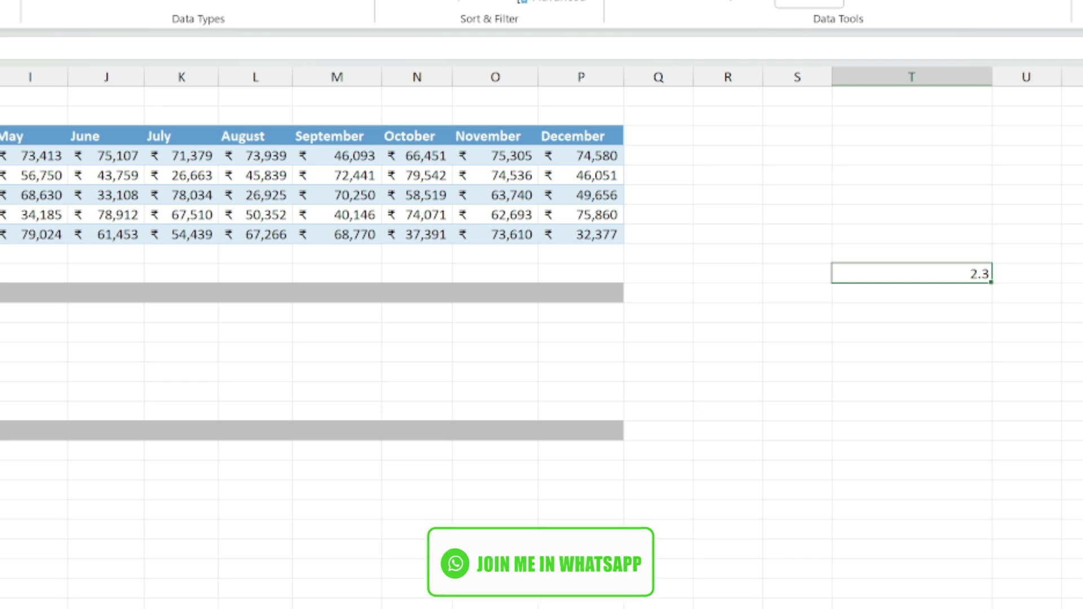
{"action": "left_click", "coordinate": [810, 2]}
{"action": "left_click", "coordinate": [785, 249]}
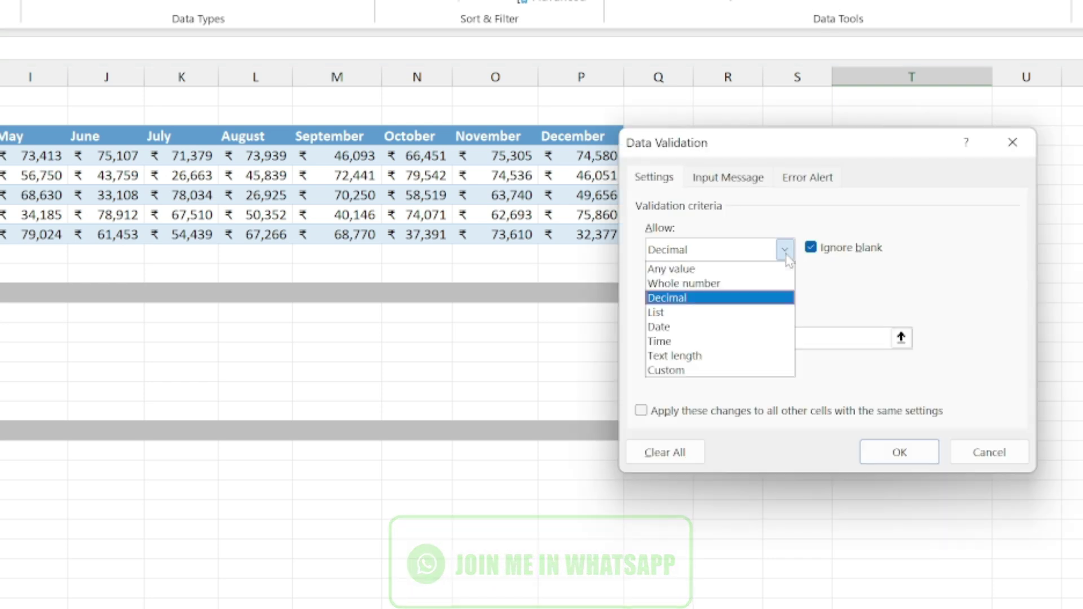
{"action": "left_click", "coordinate": [709, 358]}
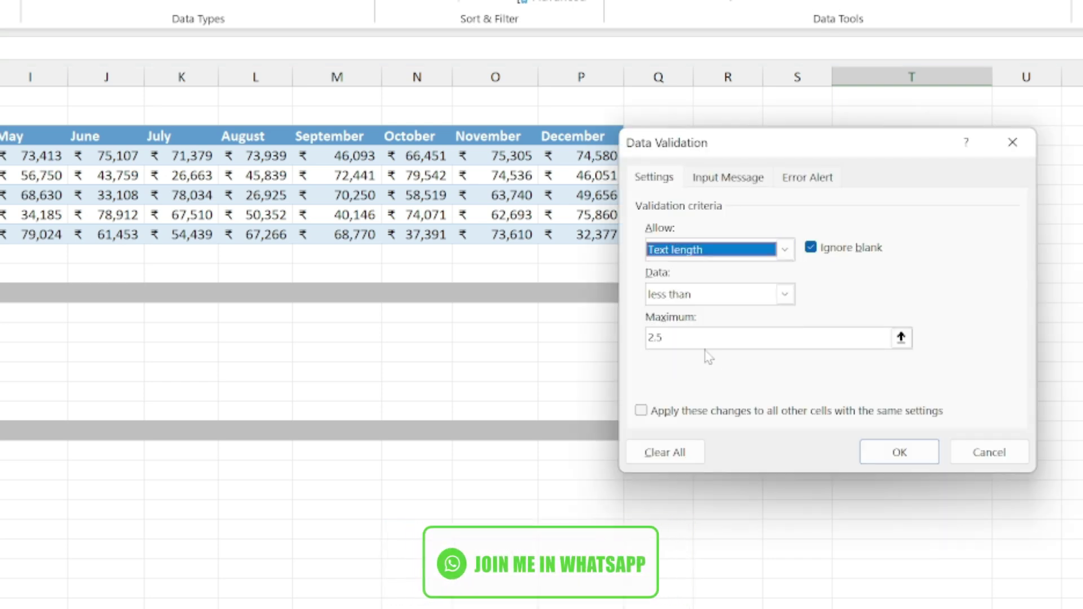
{"action": "left_click", "coordinate": [738, 298]}
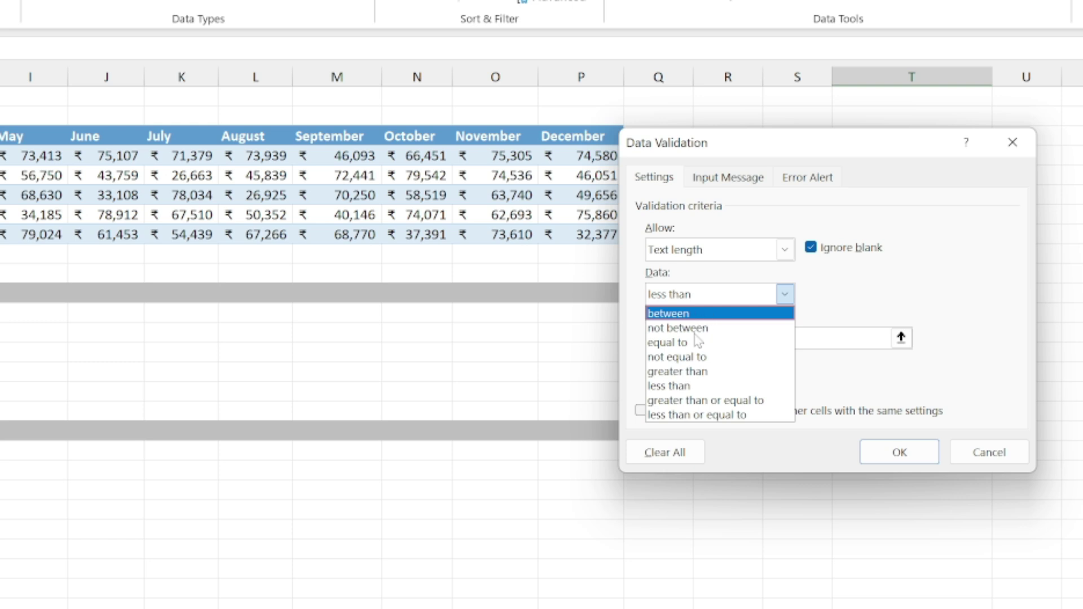
{"action": "left_click", "coordinate": [688, 387]}
{"action": "key", "text": "Tab"}
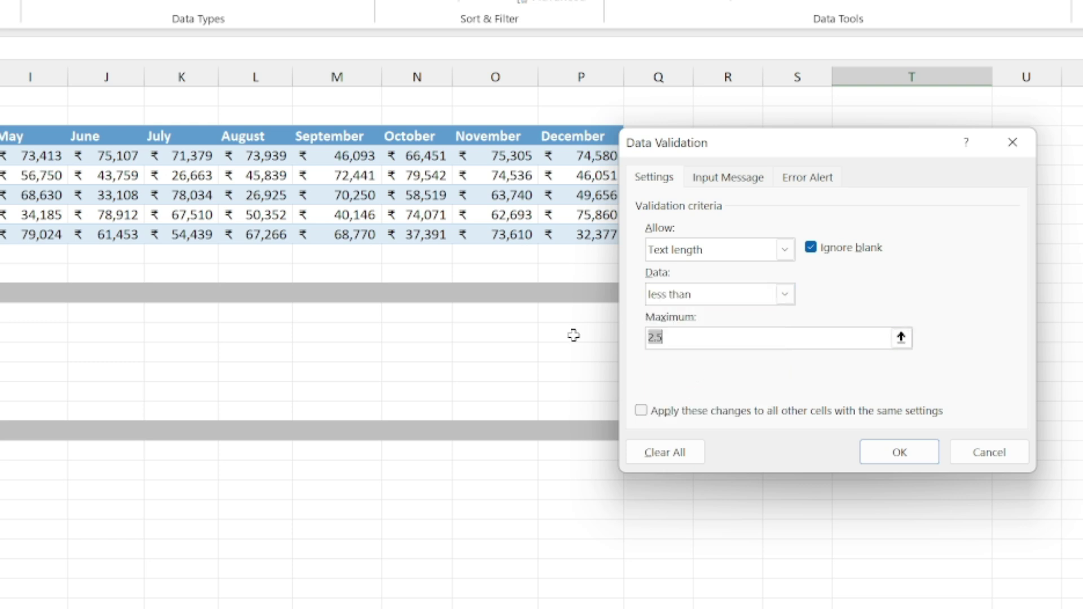
{"action": "key", "text": "BackSpace"}
{"action": "type", "text": "8"}
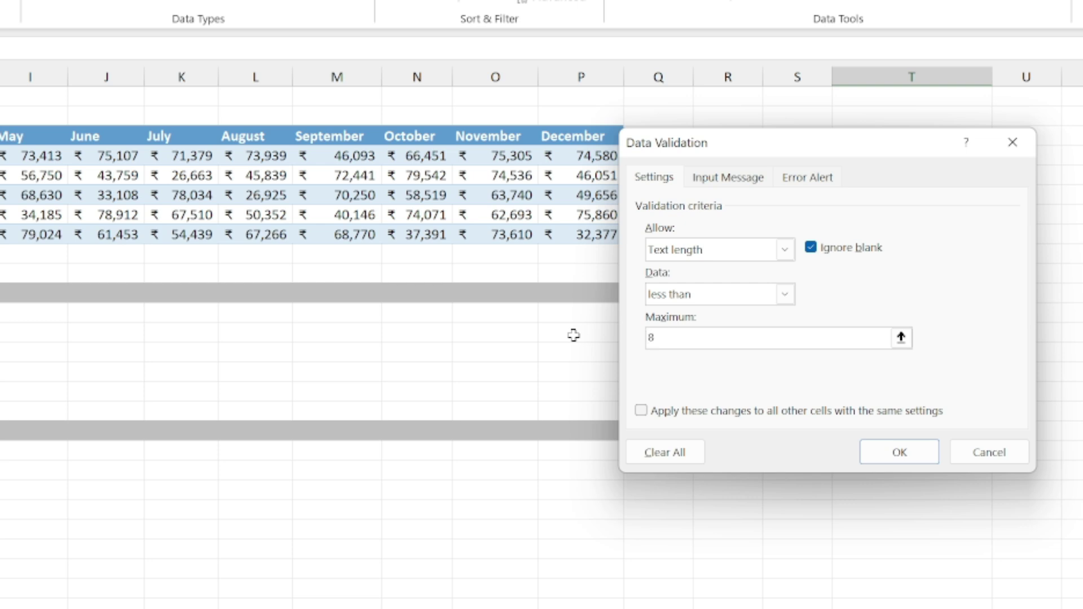
{"action": "left_click", "coordinate": [897, 456]}
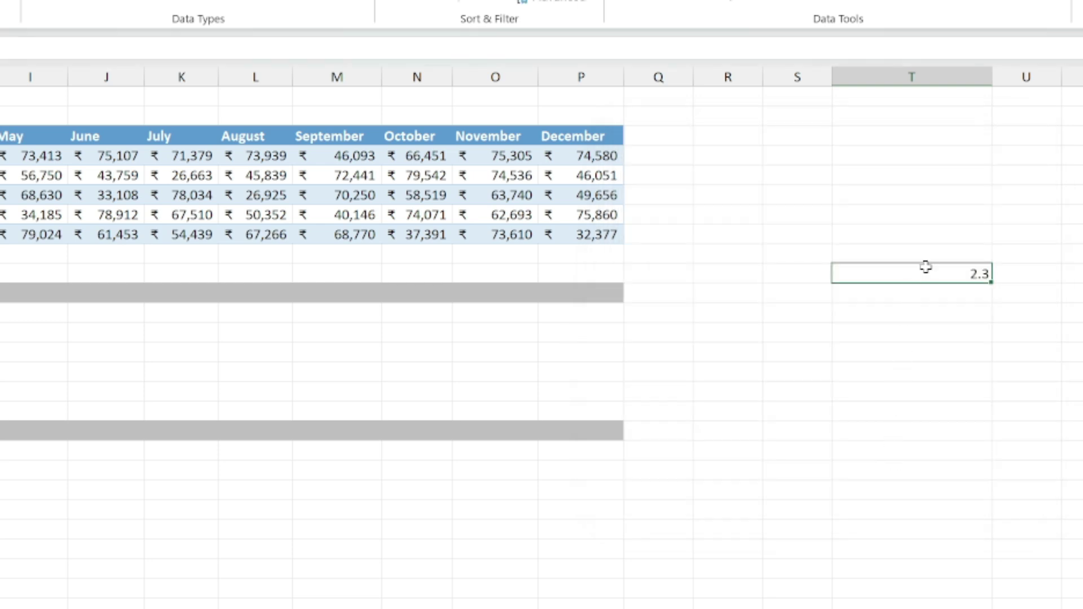
Test the text length rule in T10 by replacing its content with Excel and extending it to Excel 2024
{"action": "key", "text": "Delete"}
{"action": "left_click", "coordinate": [941, 416]}
{"action": "left_click", "coordinate": [957, 275]}
{"action": "type", "text": "Excel"}
{"action": "key", "text": "Tab"}
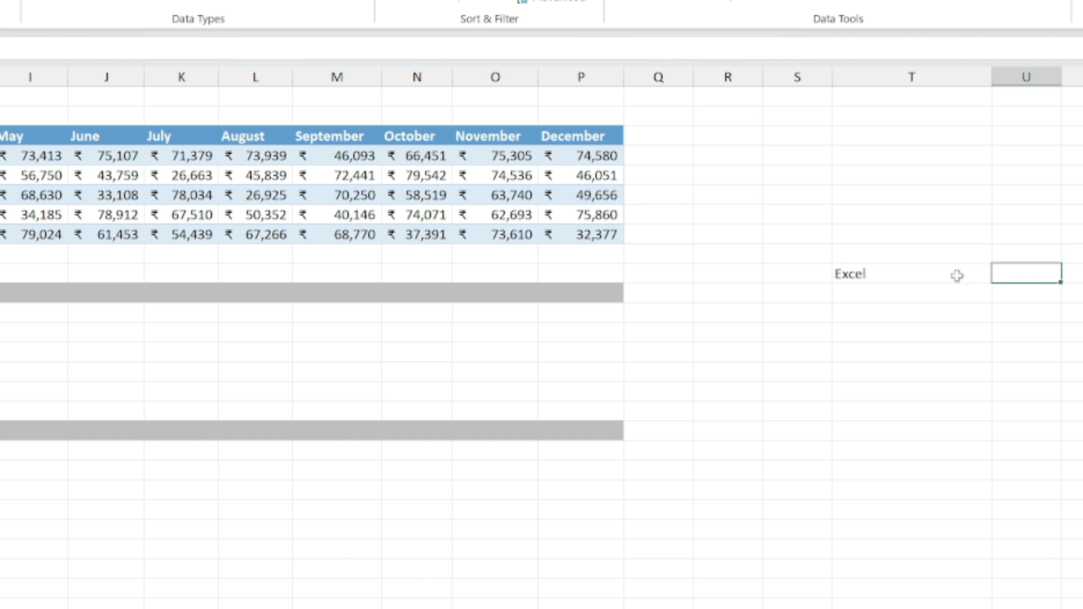
{"action": "left_click", "coordinate": [957, 275]}
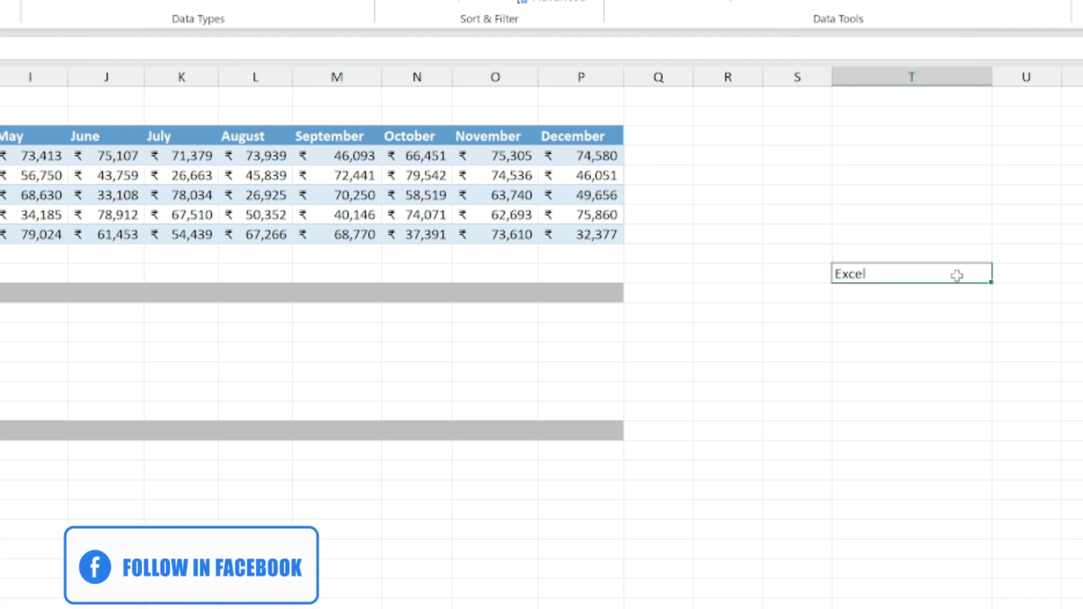
{"action": "key", "text": "F2"}
{"action": "key", "text": "BackSpace"}
{"action": "type", "text": "l 2024"}
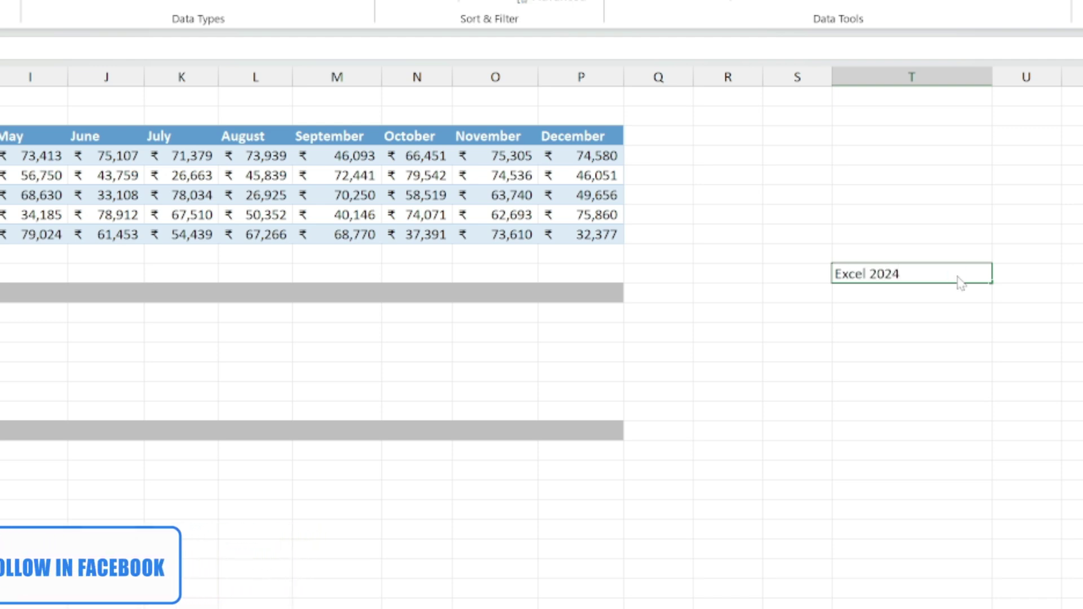
{"action": "key", "text": "Return"}
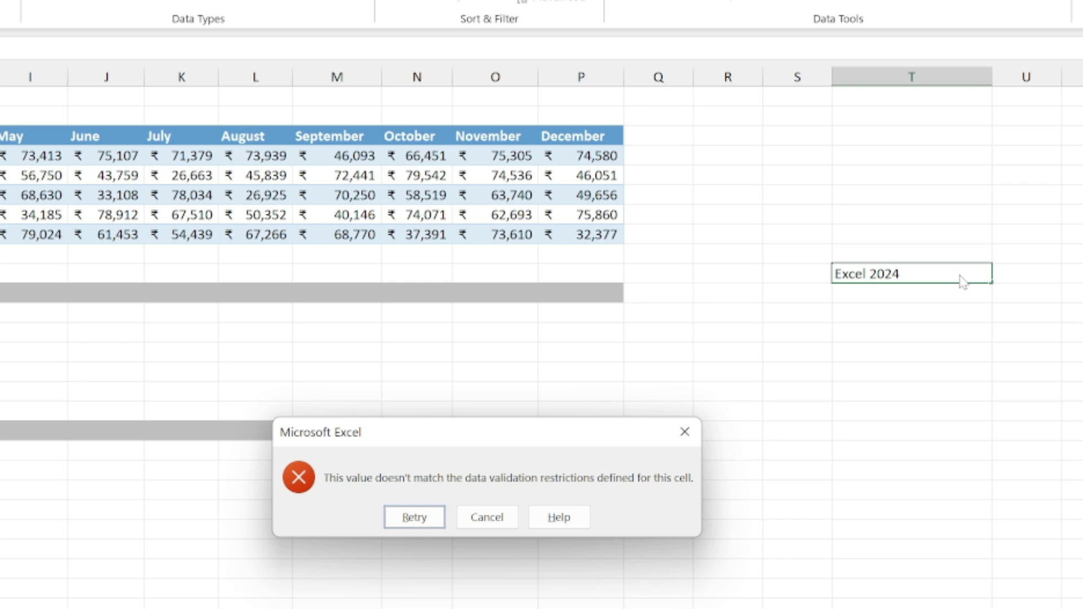
{"action": "left_click", "coordinate": [489, 516]}
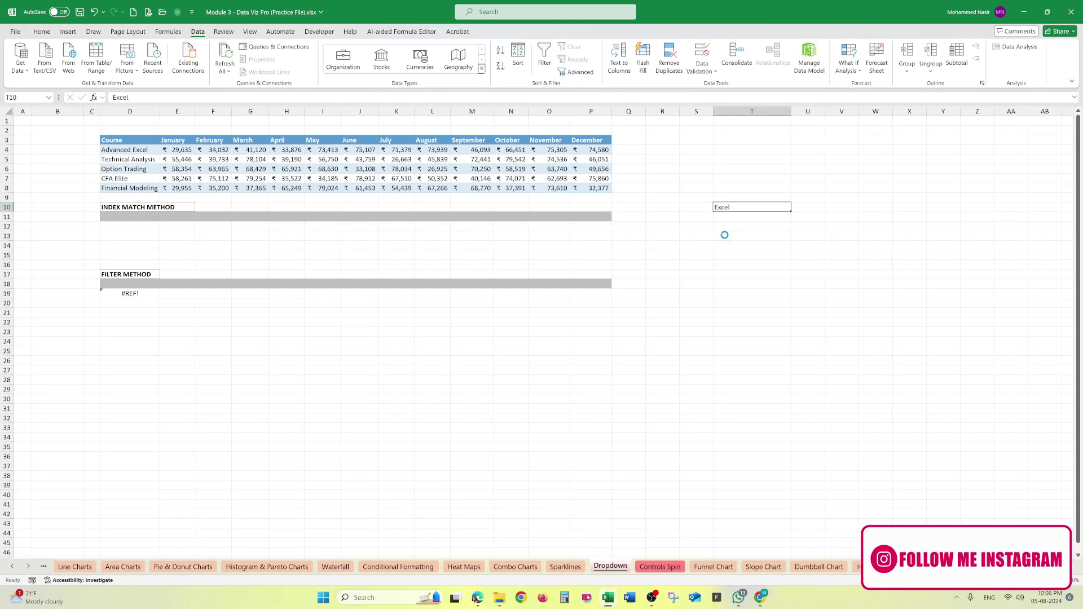
Clear T10 and change its validation rule to an in-cell dropdown list sourced from the course names in D4:D8
{"action": "key", "text": "Delete"}
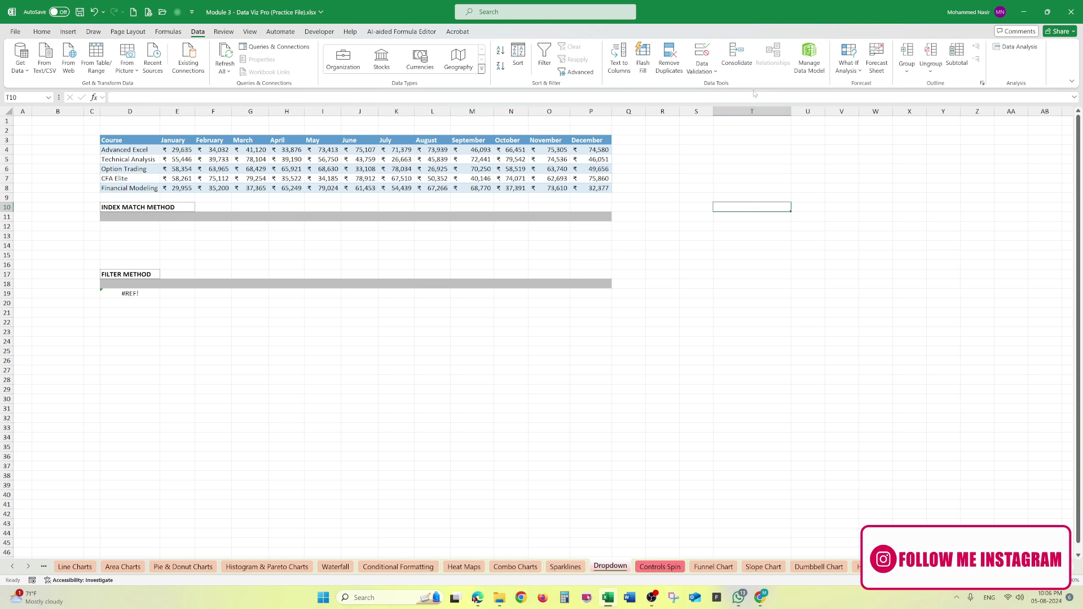
{"action": "left_click", "coordinate": [737, 54]}
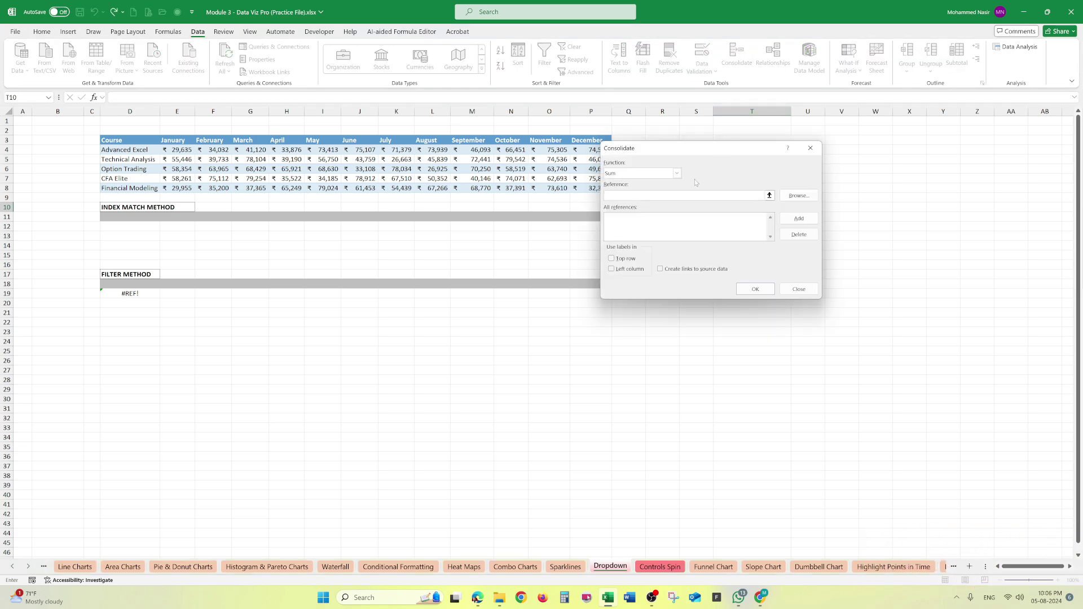
{"action": "left_click", "coordinate": [789, 293]}
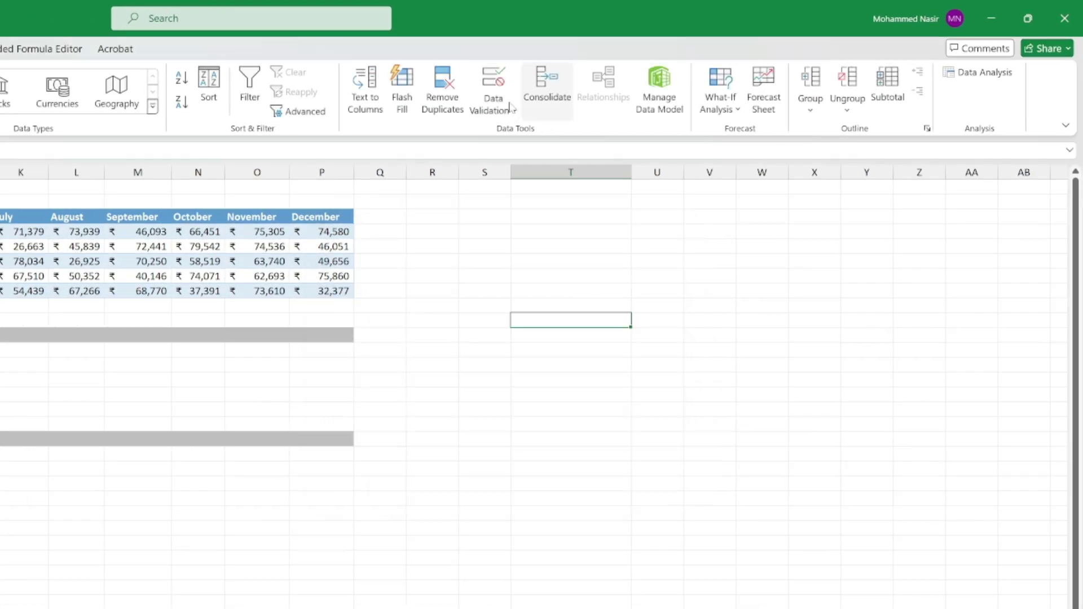
{"action": "left_click", "coordinate": [511, 107]}
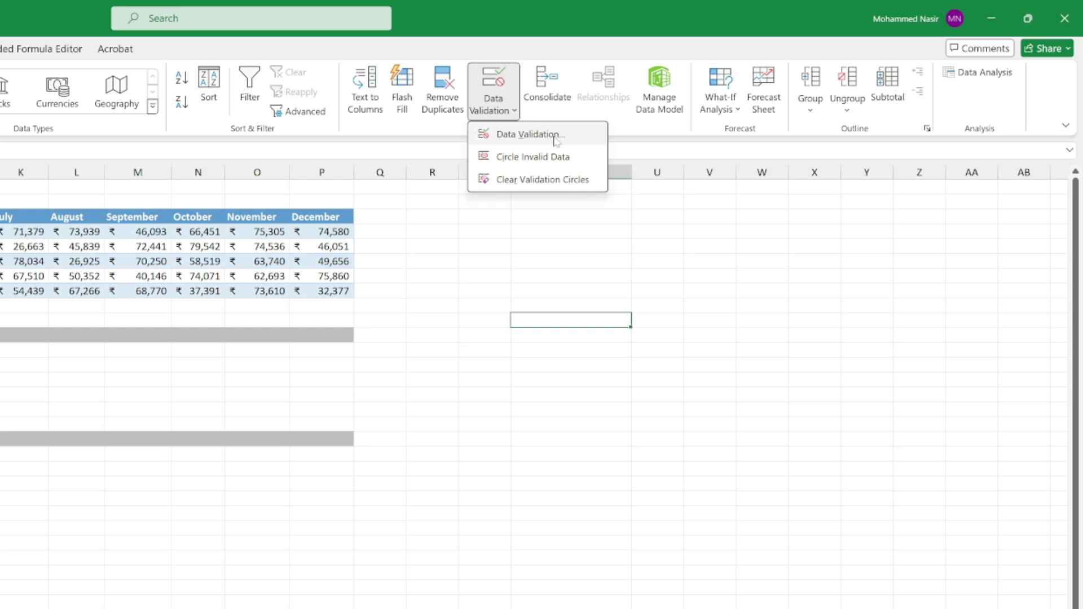
{"action": "left_click", "coordinate": [556, 138]}
{"action": "left_click", "coordinate": [476, 303]}
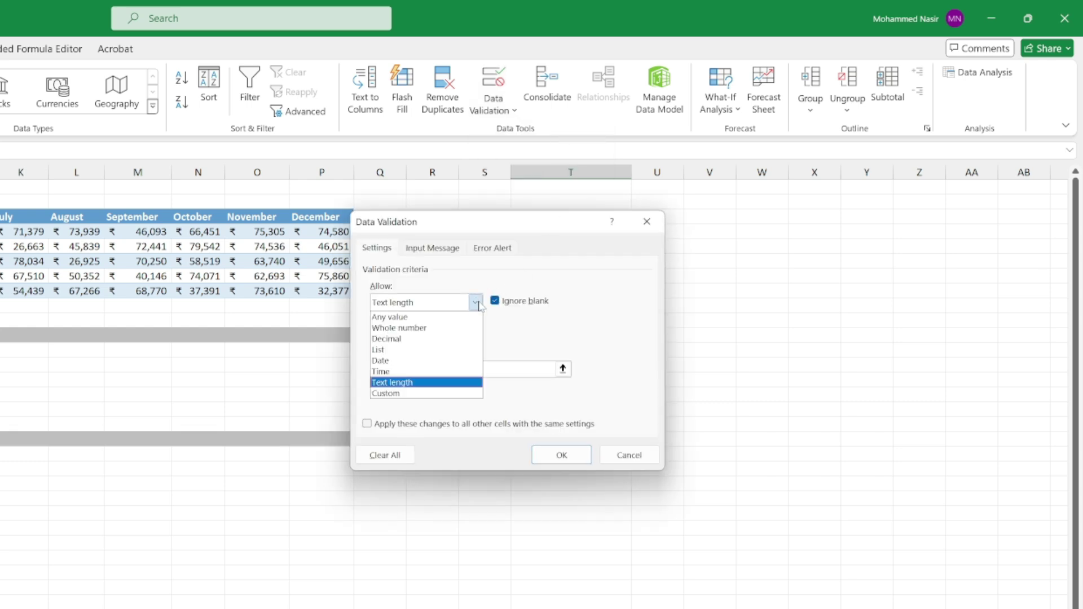
{"action": "left_click", "coordinate": [404, 350]}
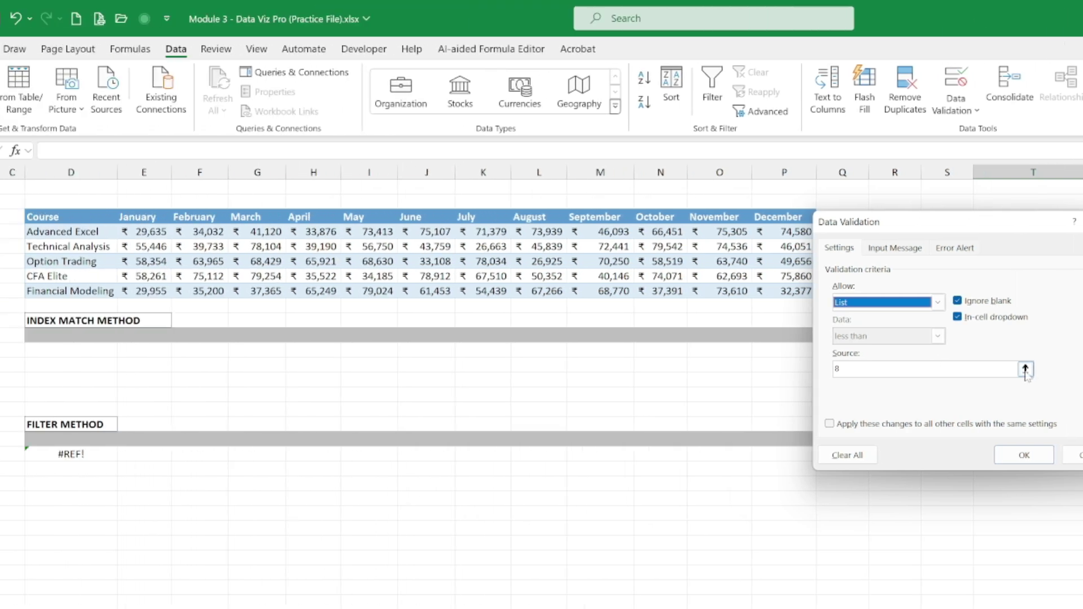
{"action": "left_click", "coordinate": [1025, 370]}
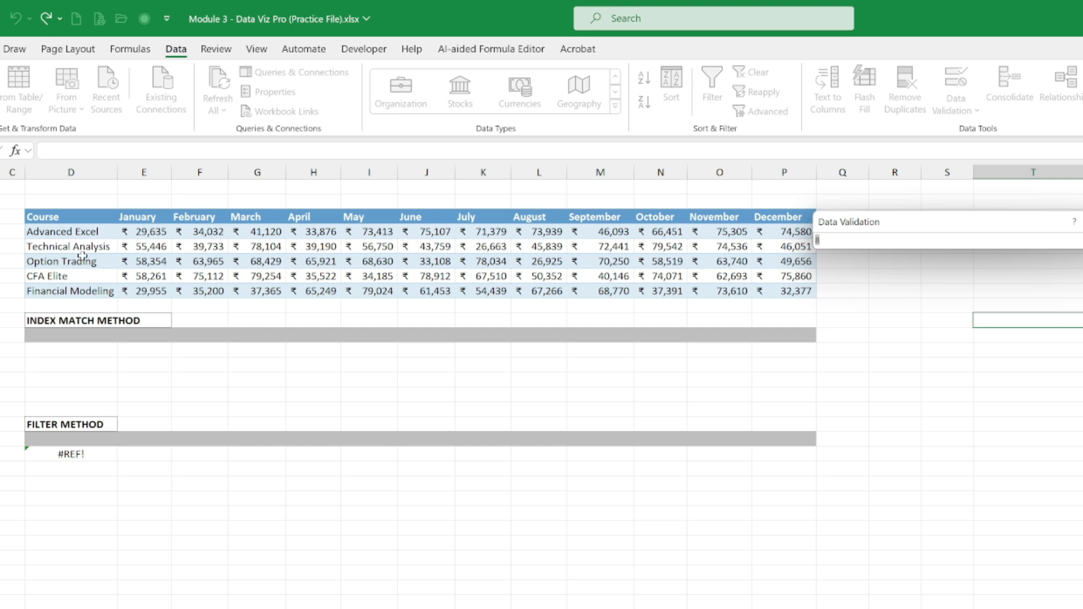
{"action": "left_click_drag", "start_coordinate": [79, 230], "coordinate": [83, 289]}
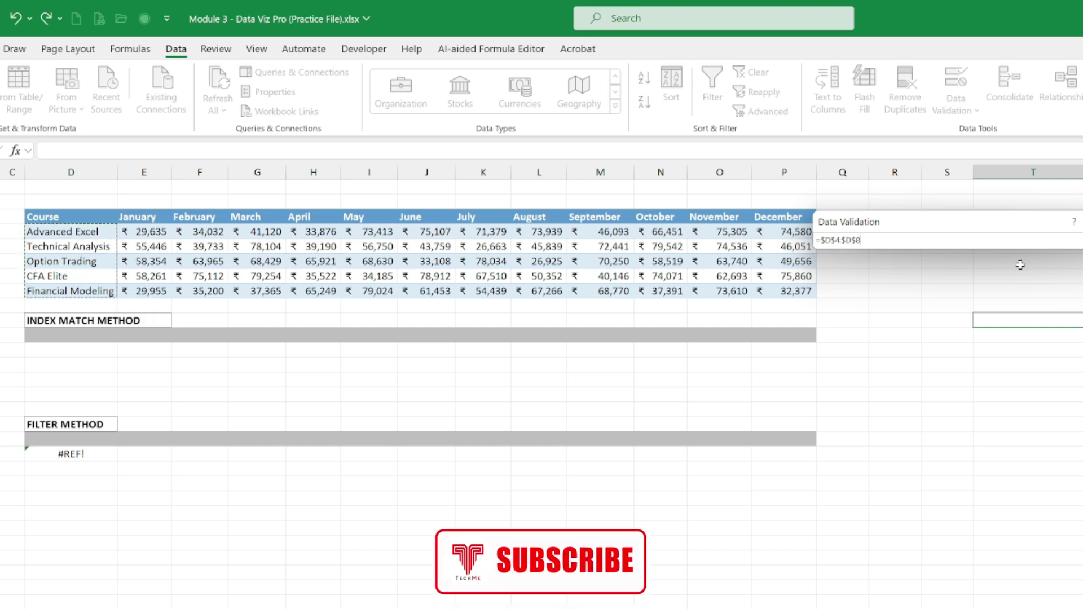
{"action": "left_click", "coordinate": [1082, 241]}
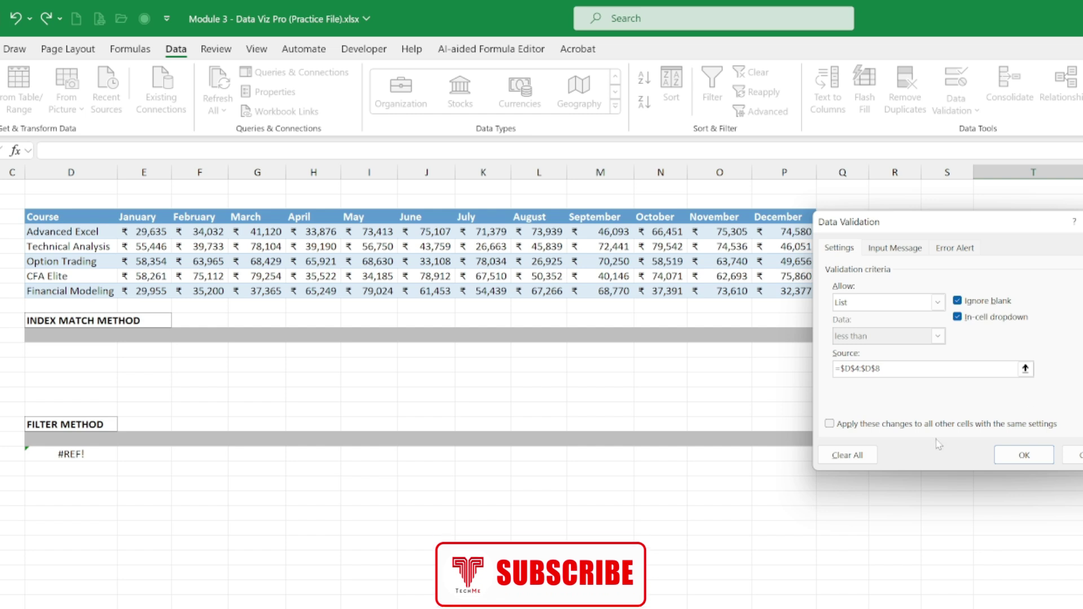
{"action": "left_click", "coordinate": [1023, 452]}
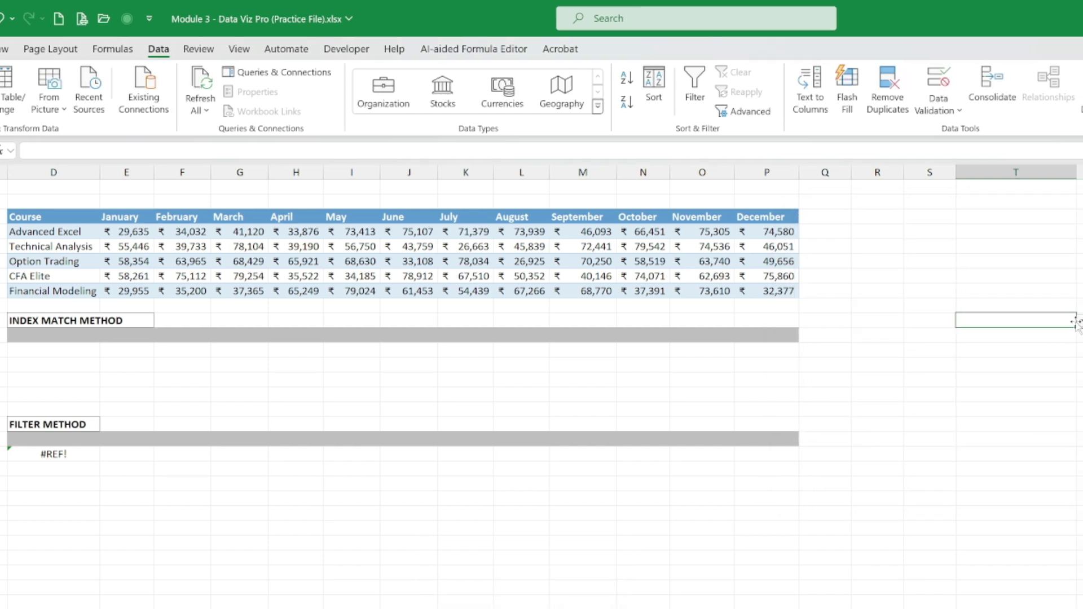
Try out the course dropdown in T10, choosing Advanced Excel first and ending with Option Trading
{"action": "left_click", "coordinate": [1081, 321]}
{"action": "left_click", "coordinate": [972, 338]}
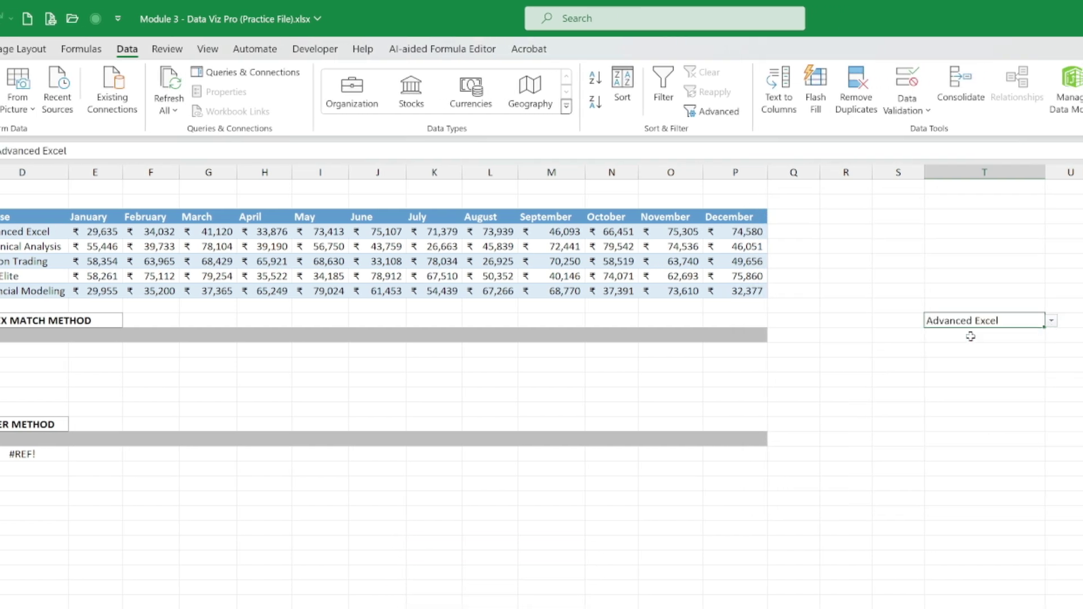
{"action": "left_click", "coordinate": [1053, 322]}
{"action": "left_click", "coordinate": [989, 344]}
{"action": "left_click", "coordinate": [1052, 321]}
{"action": "left_click", "coordinate": [985, 361]}
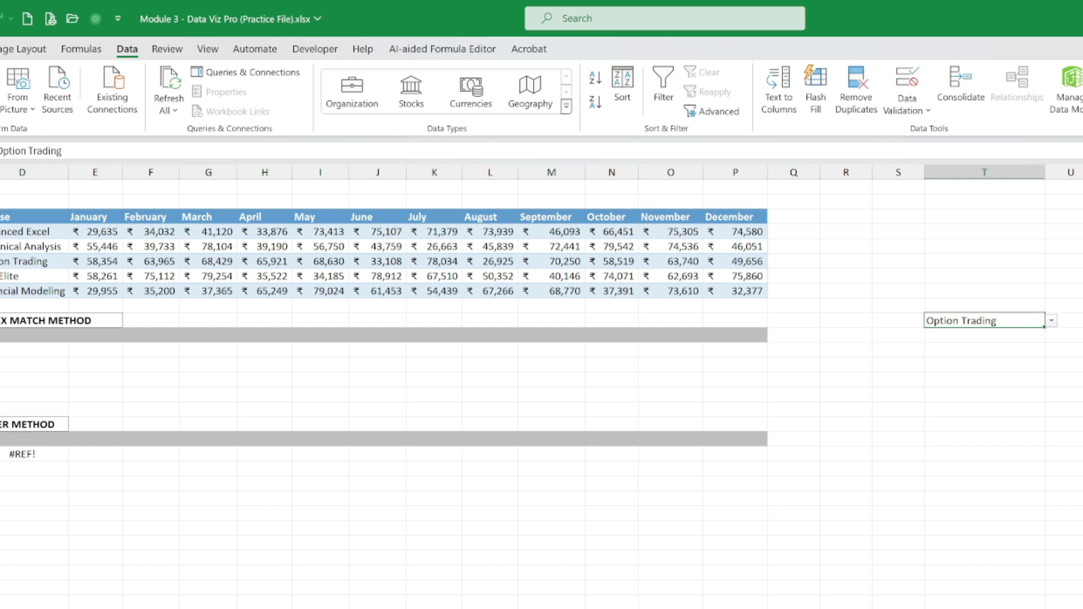
Fill the grey header row under INDEX MATCH METHOD with the table headers using =D3:P3 in D11
{"action": "left_click", "coordinate": [22, 336]}
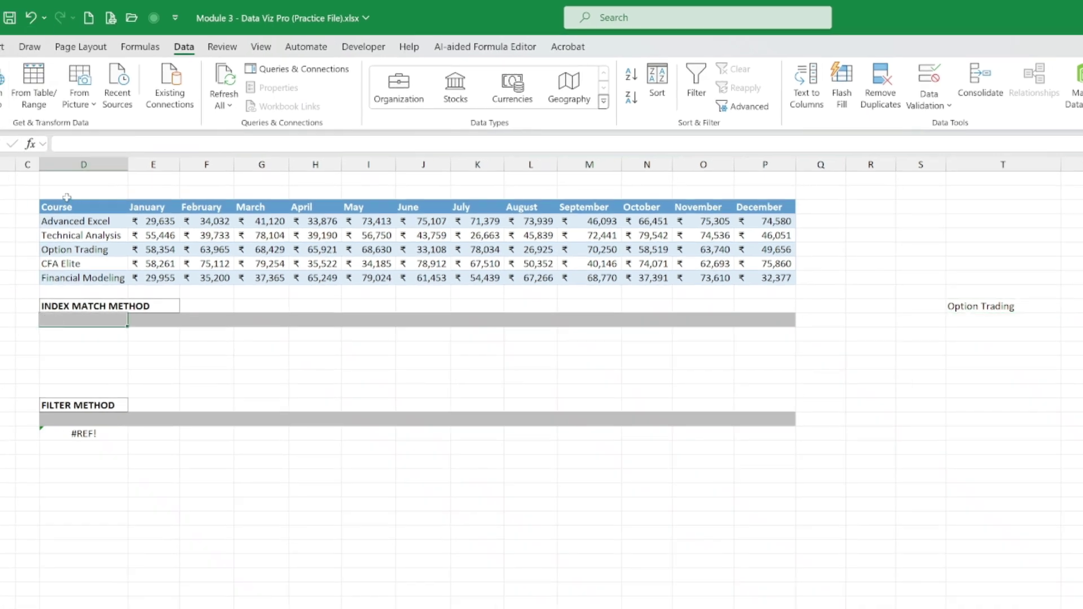
{"action": "left_click_drag", "start_coordinate": [55, 205], "coordinate": [764, 204]}
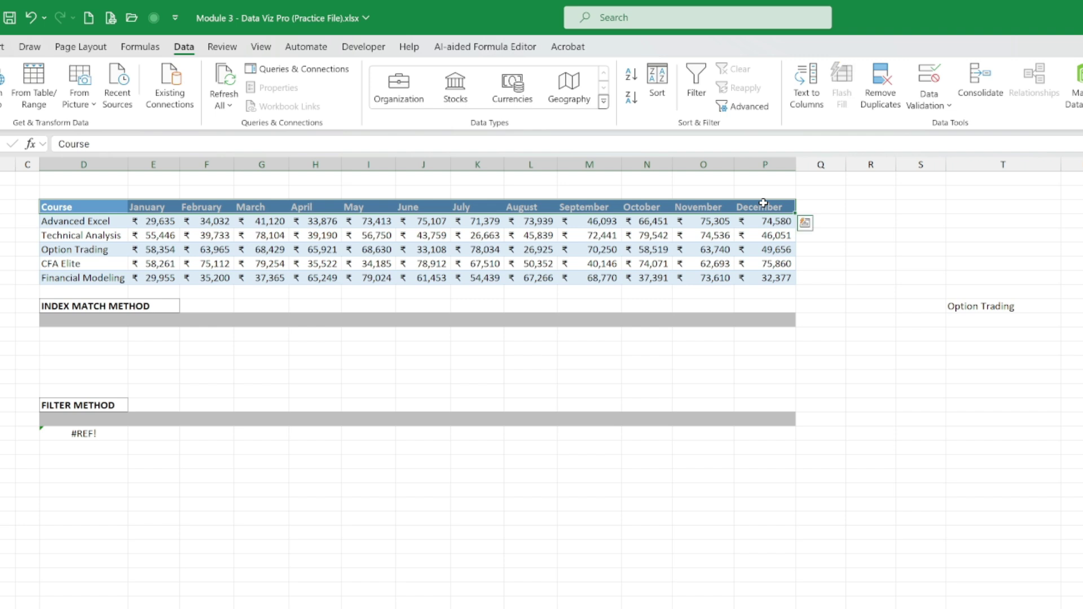
{"action": "left_click", "coordinate": [99, 222]}
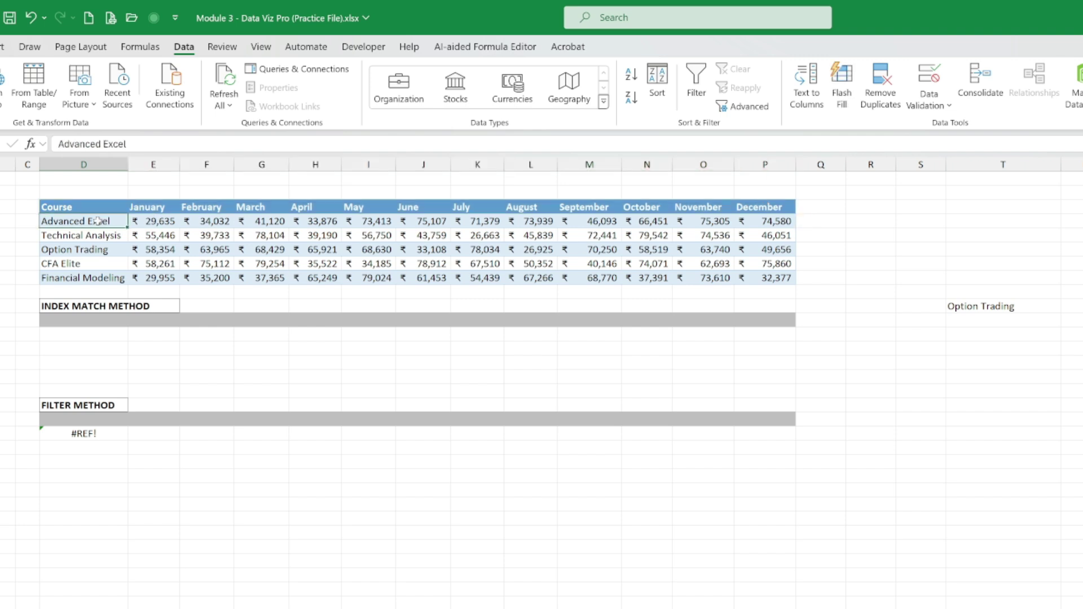
{"action": "left_click", "coordinate": [102, 238]}
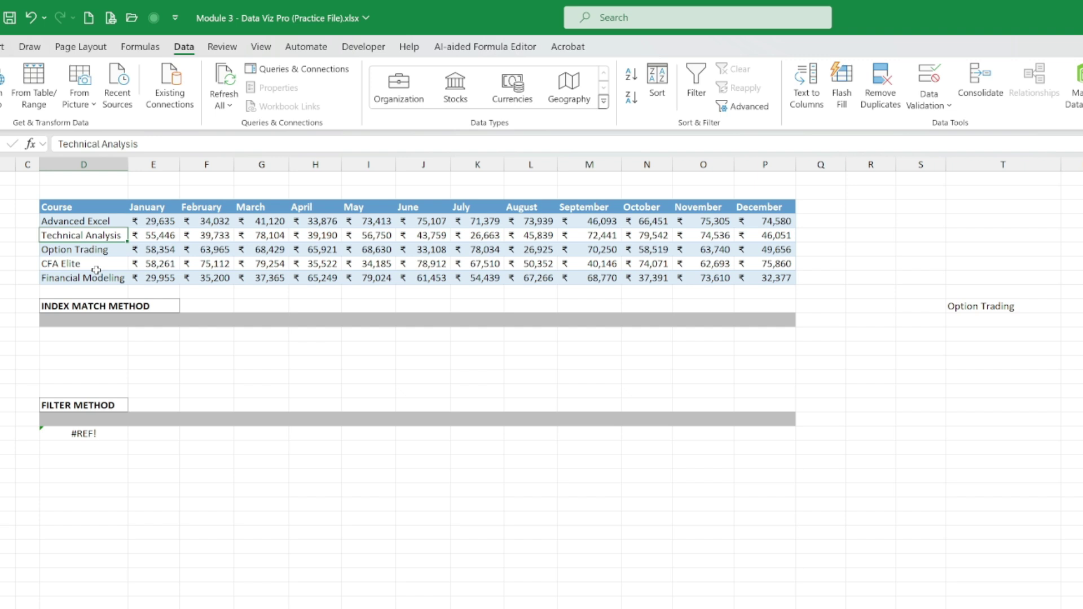
{"action": "left_click_drag", "start_coordinate": [85, 208], "coordinate": [759, 206]}
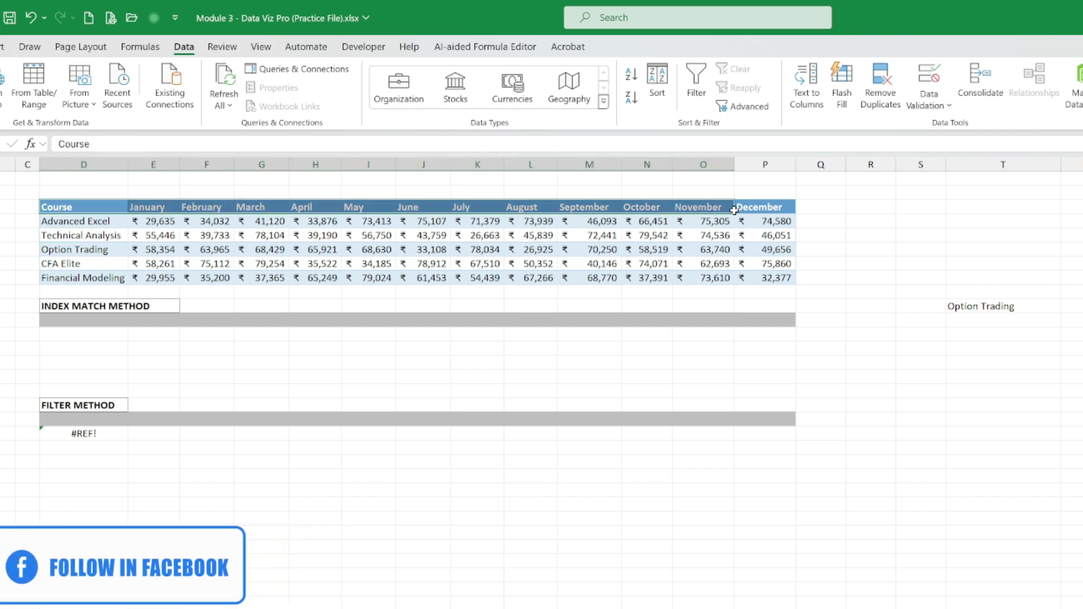
{"action": "left_click", "coordinate": [70, 316]}
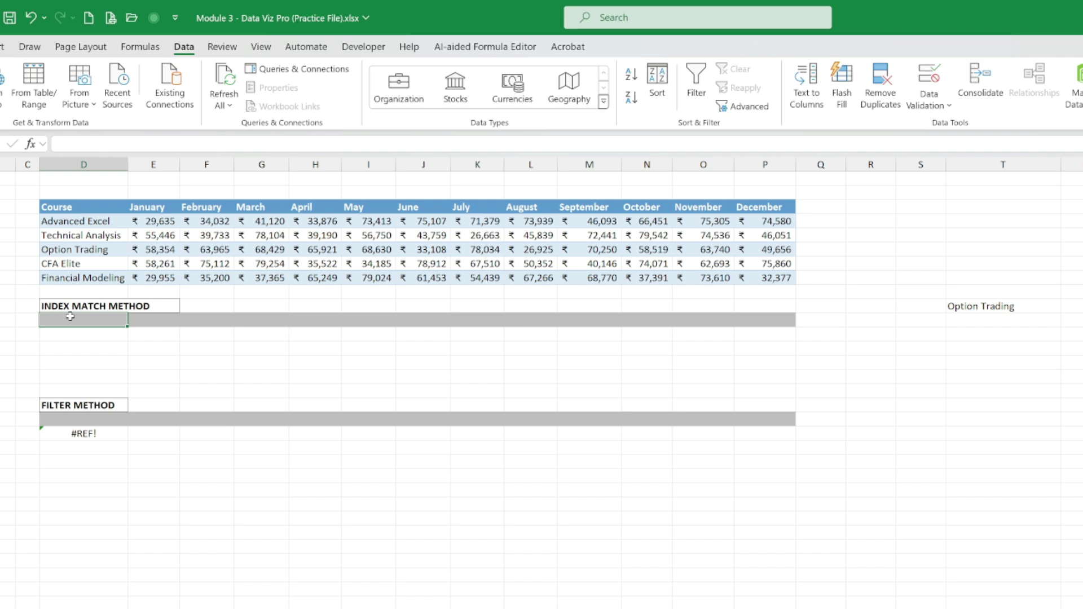
{"action": "type", "text": "="}
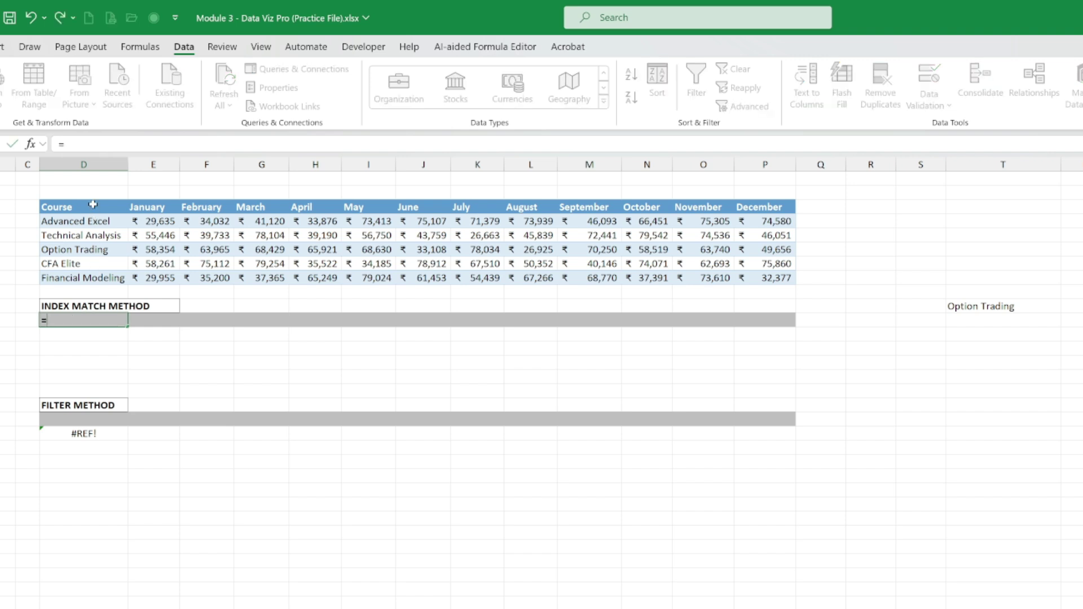
{"action": "left_click_drag", "start_coordinate": [93, 206], "coordinate": [793, 214]}
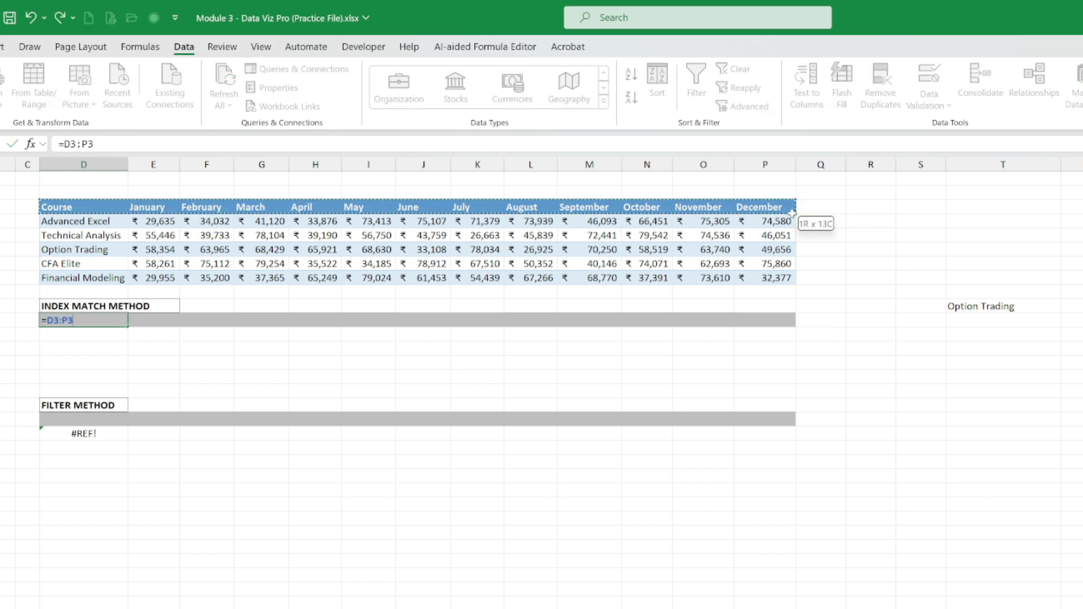
{"action": "key", "text": "Return"}
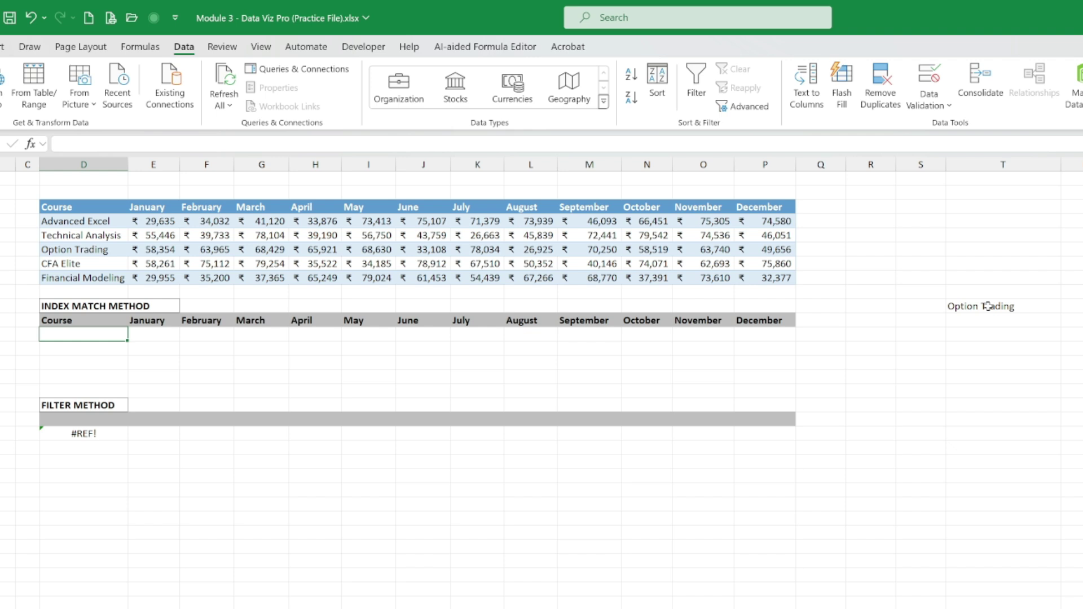
Link D12 below the Course header to the dropdown cell with the formula =T10
{"action": "left_click", "coordinate": [1024, 307]}
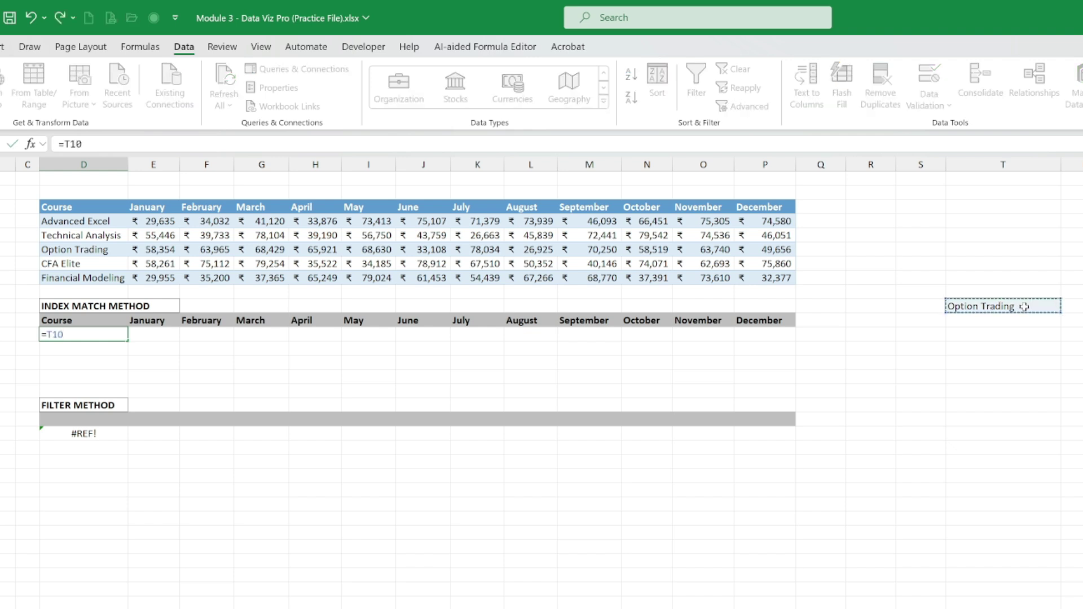
{"action": "key", "text": "Return"}
{"action": "left_click", "coordinate": [1024, 307]}
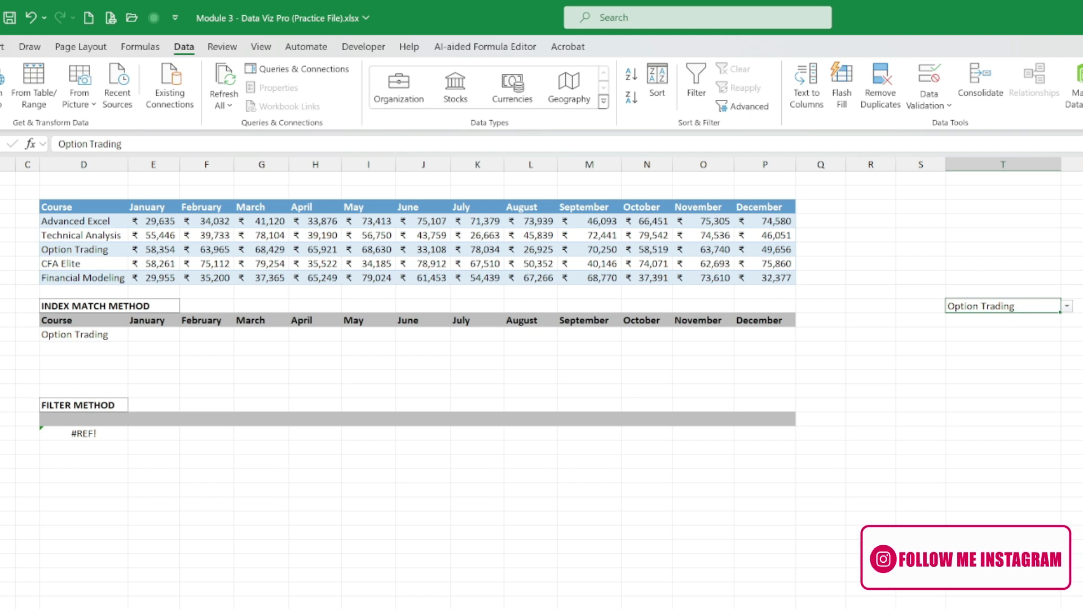
Highlight the course dropdown cell T10 with the standard yellow fill
{"action": "left_click", "coordinate": [0, 47]}
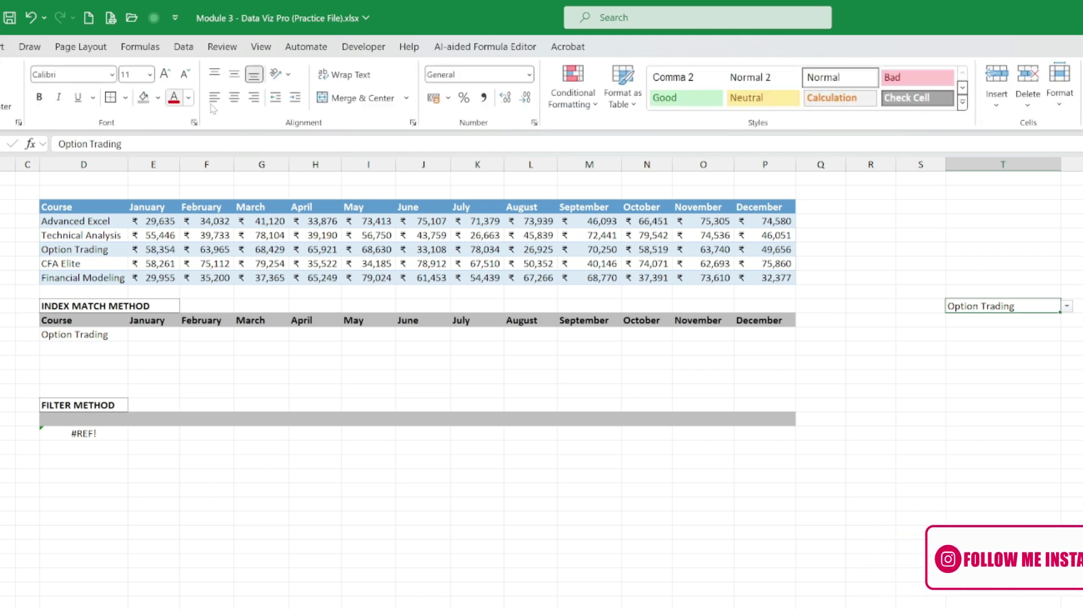
{"action": "left_click", "coordinate": [158, 98]}
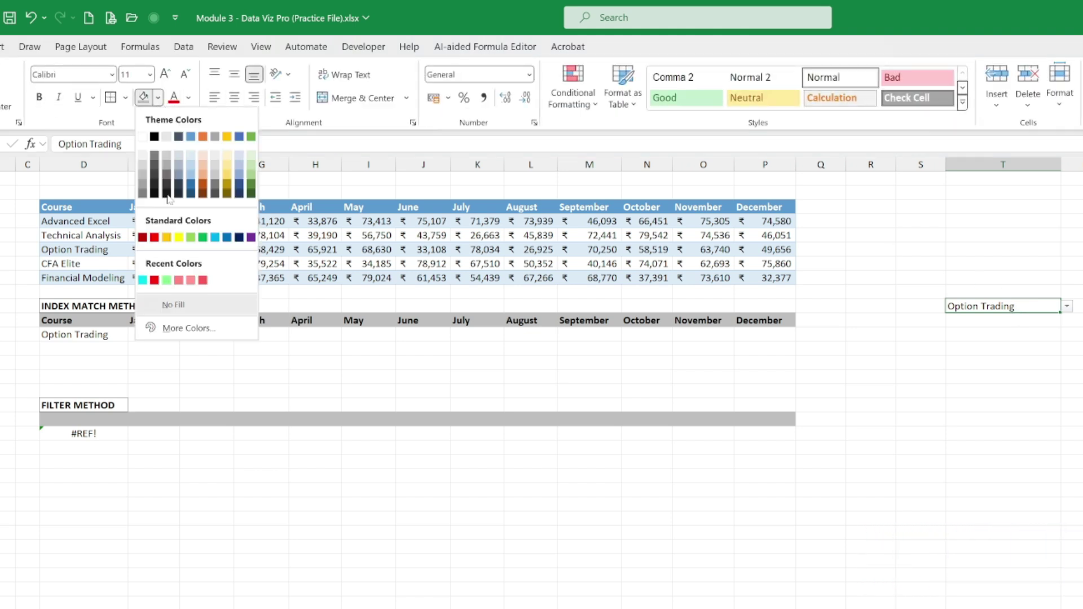
{"action": "left_click", "coordinate": [179, 237]}
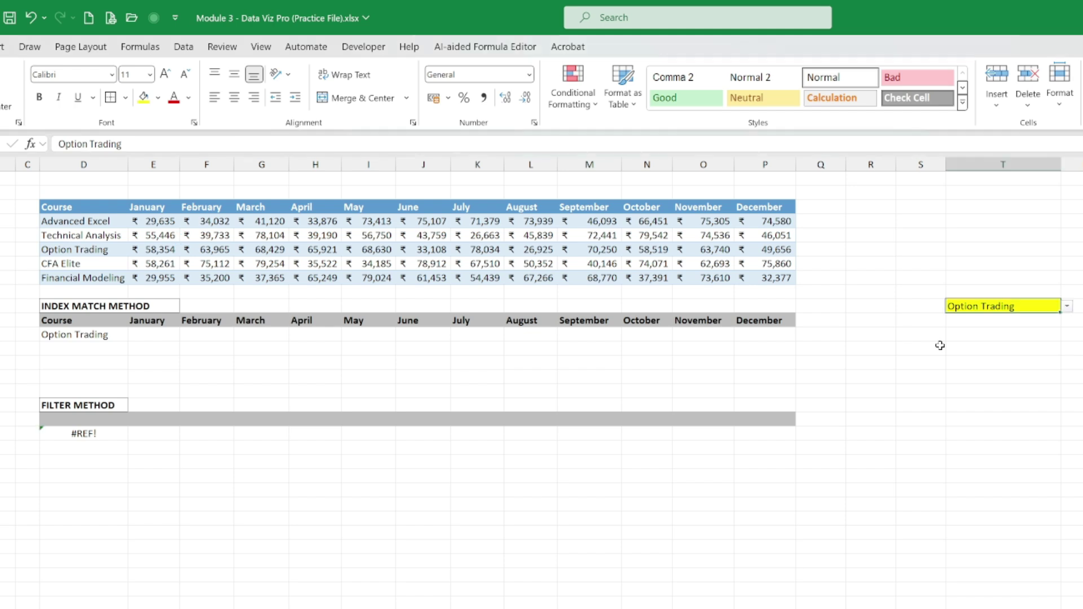
{"action": "left_click", "coordinate": [922, 347]}
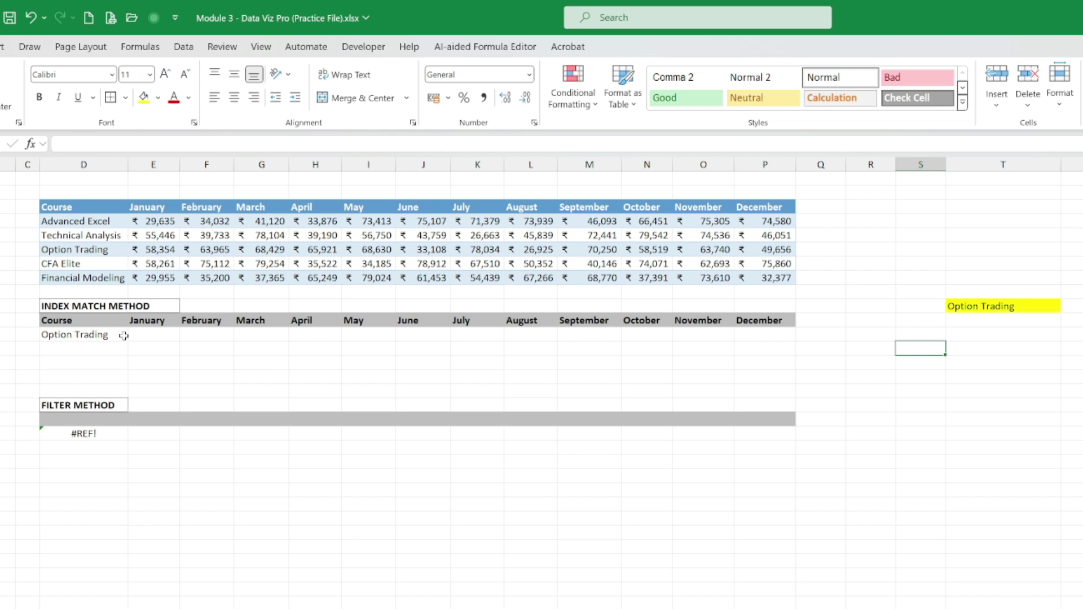
Start an INDEX formula in E12 below the January header, with the whole course table D3:P8 as its array
{"action": "left_click", "coordinate": [143, 335]}
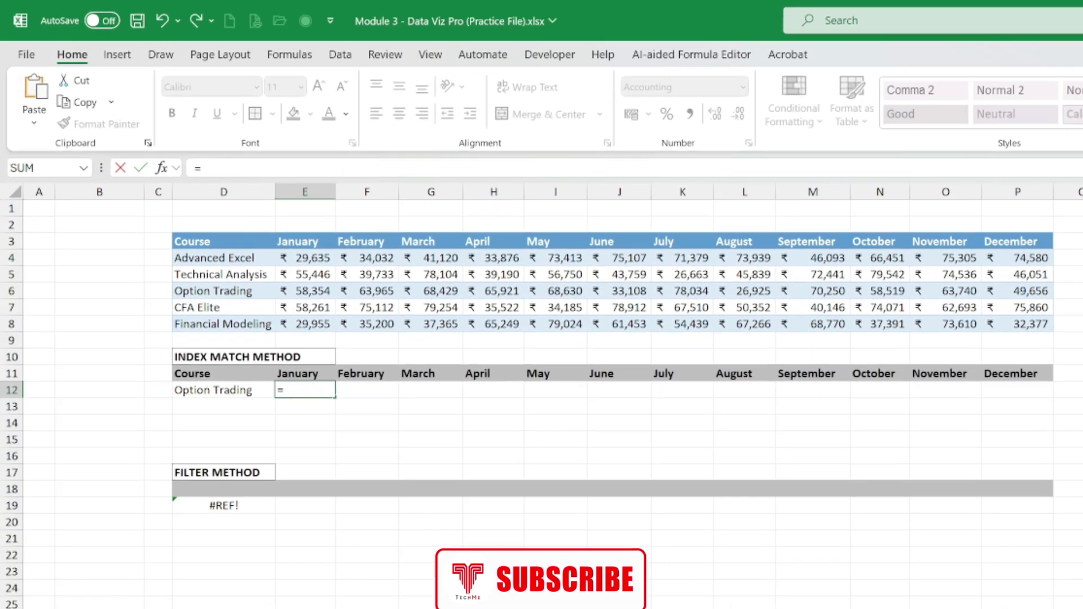
{"action": "type", "text": "=index"}
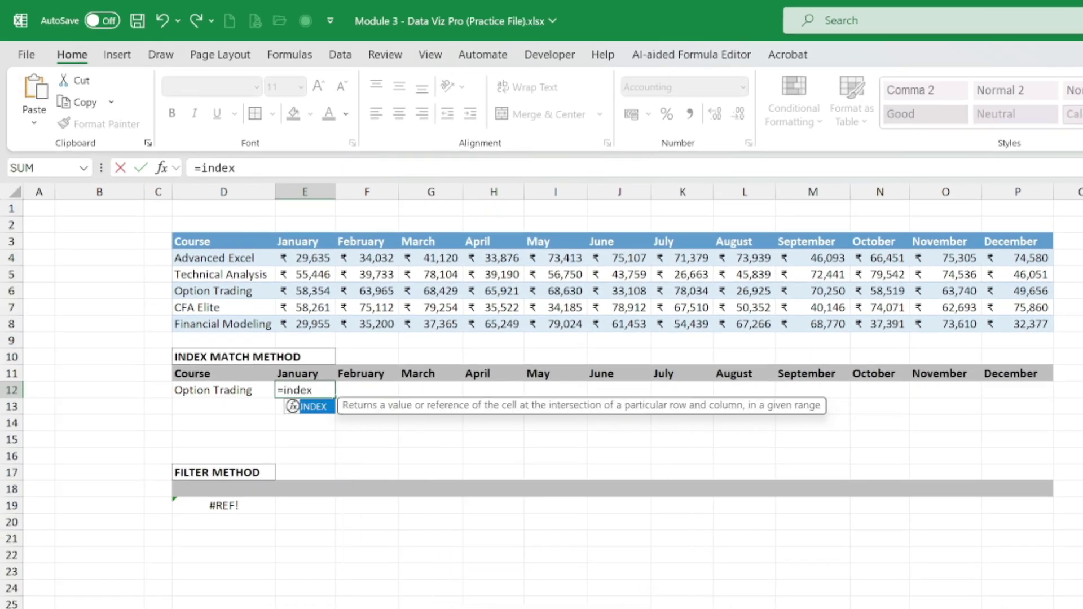
{"action": "key", "text": "Tab"}
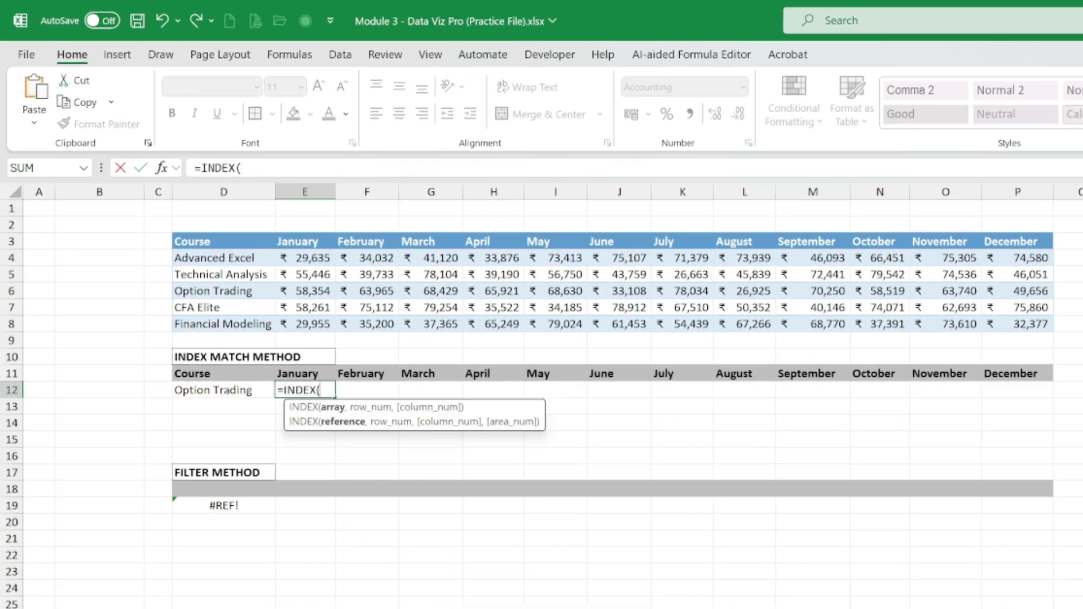
{"action": "left_click", "coordinate": [244, 242]}
{"action": "left_click_drag", "start_coordinate": [787, 277], "coordinate": [1022, 324]}
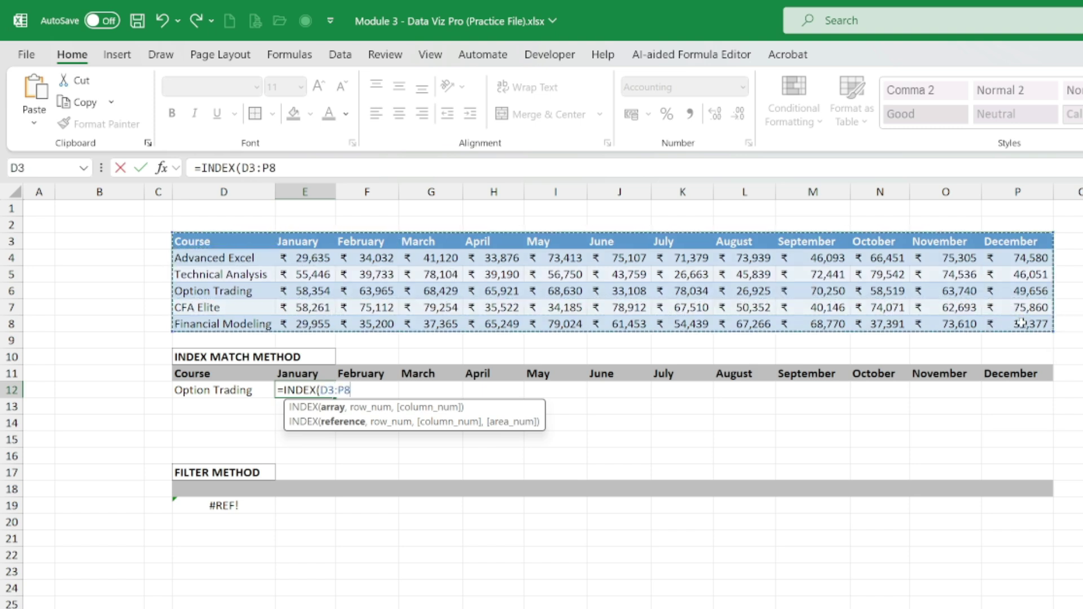
{"action": "type", "text": ","}
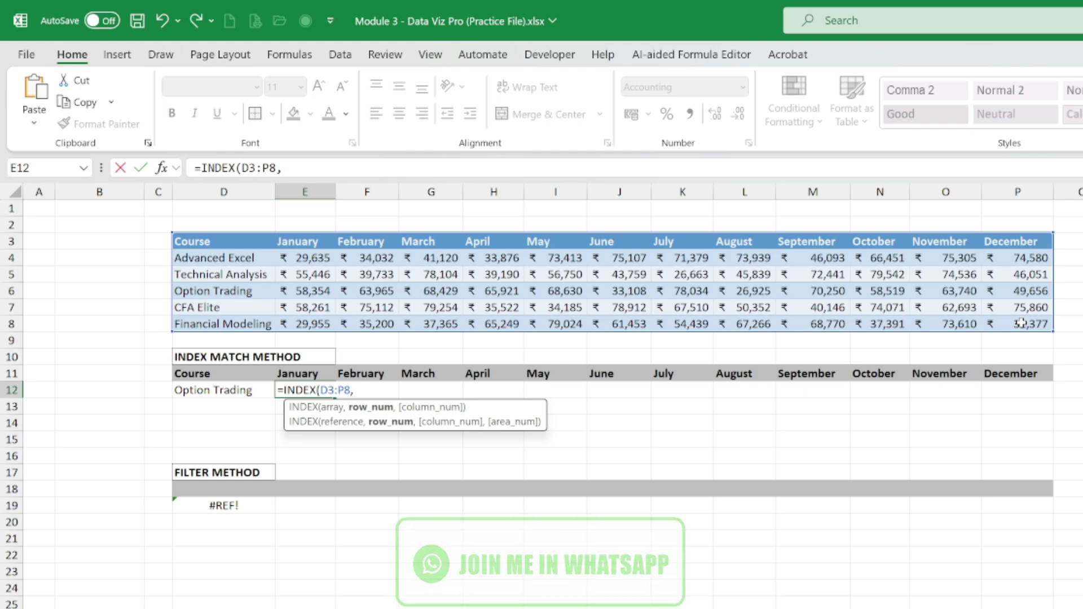
Add MATCH(D12,D3:D8,0) as the row number of the INDEX formula, finding the chosen course by exact match
{"action": "type", "text": "ma"}
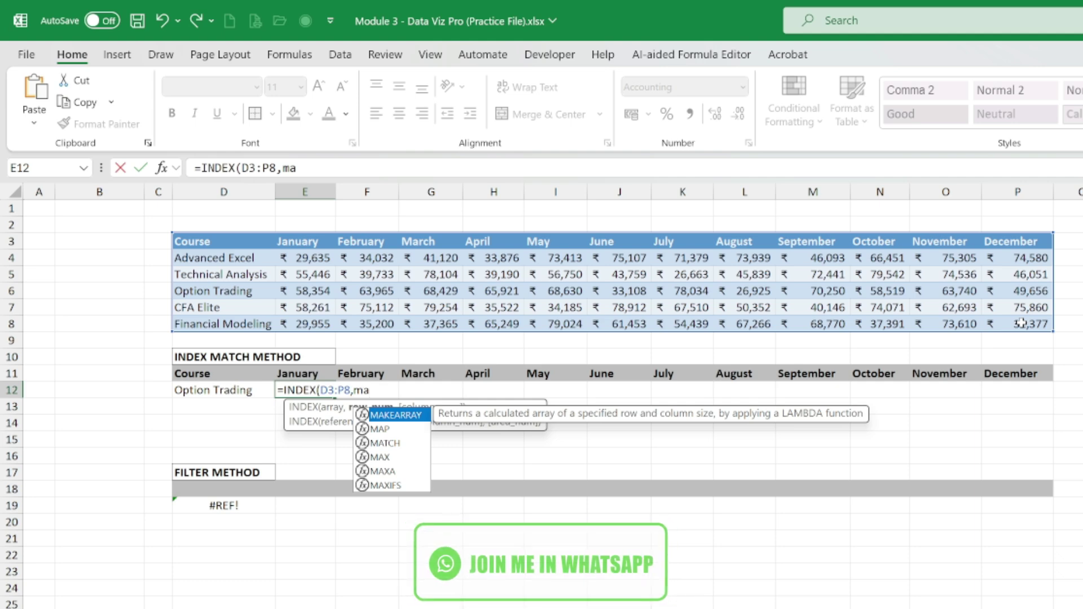
{"action": "type", "text": "t"}
{"action": "key", "text": "Tab"}
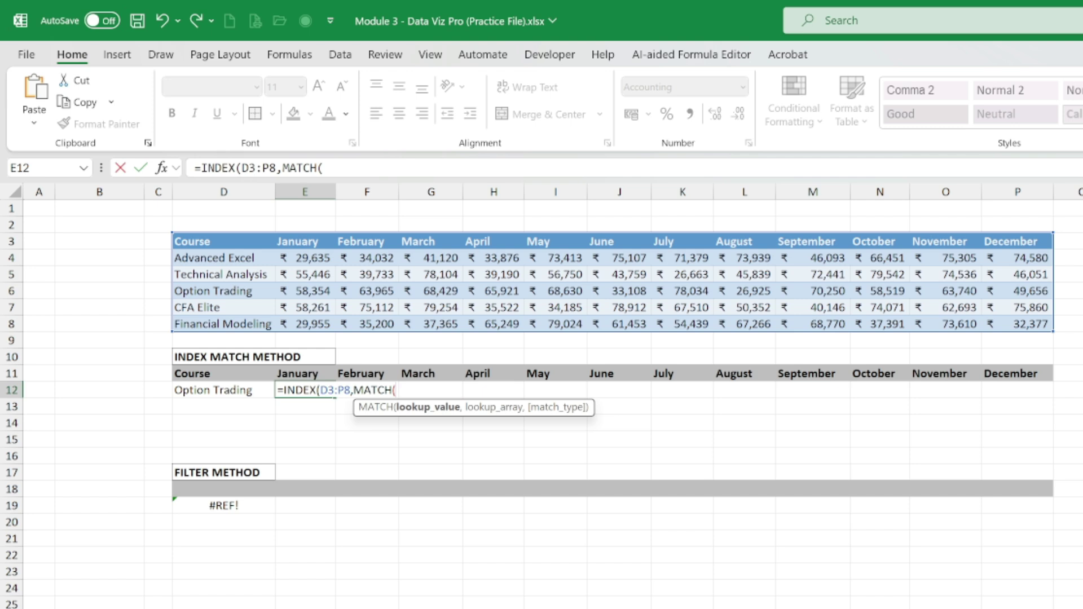
{"action": "left_click", "coordinate": [222, 388]}
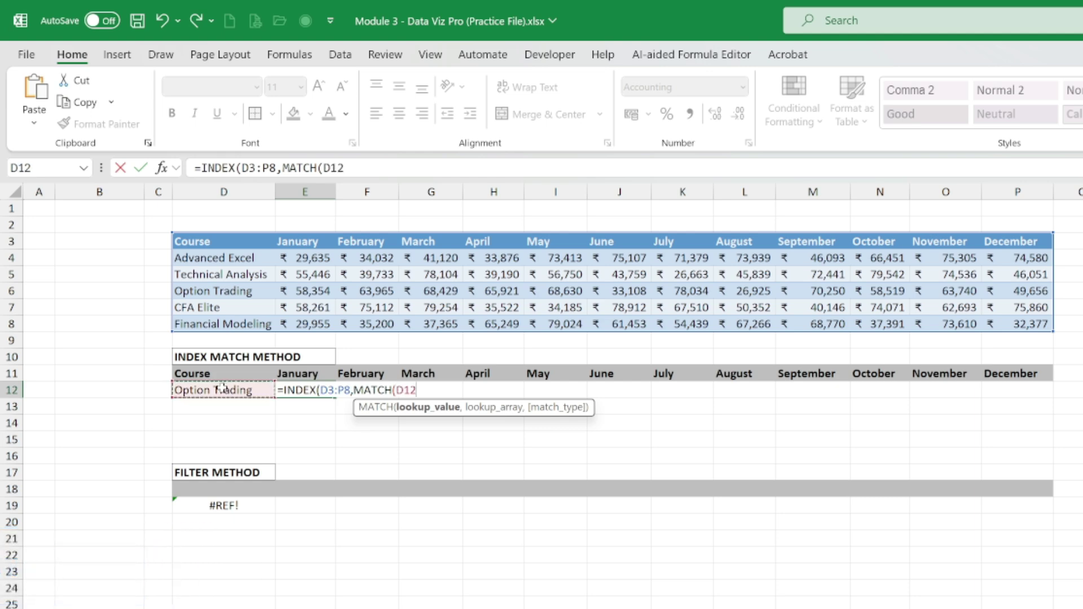
{"action": "type", "text": ","}
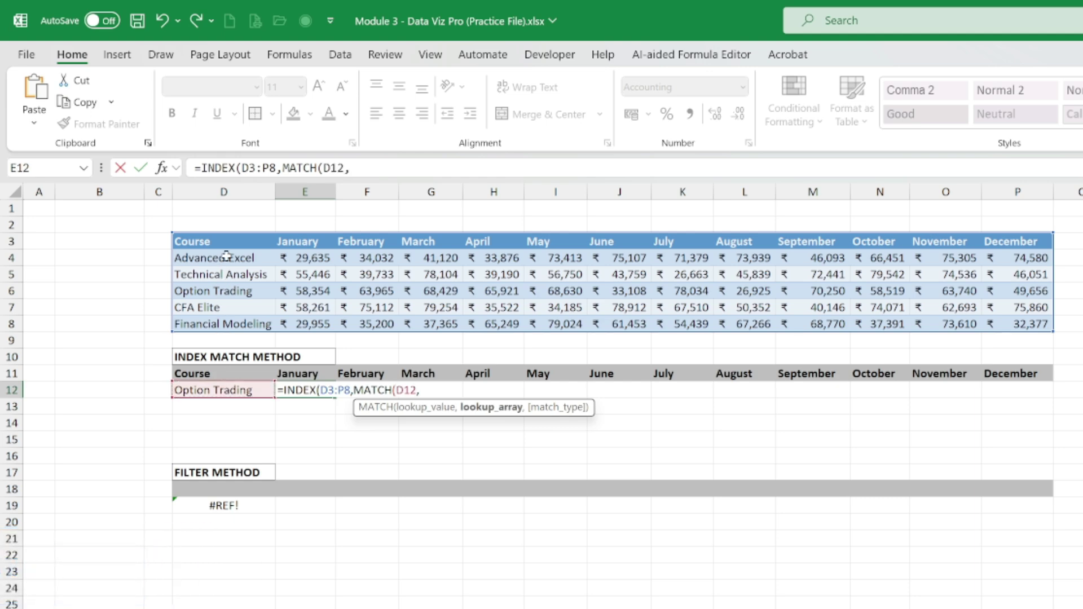
{"action": "left_click_drag", "start_coordinate": [228, 242], "coordinate": [224, 326]}
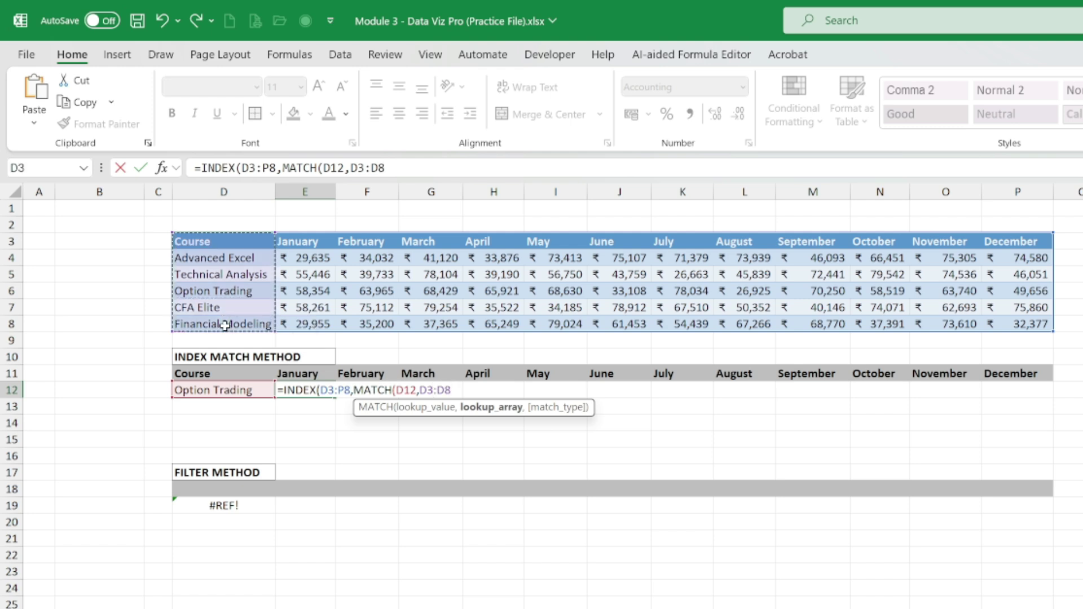
{"action": "type", "text": ","}
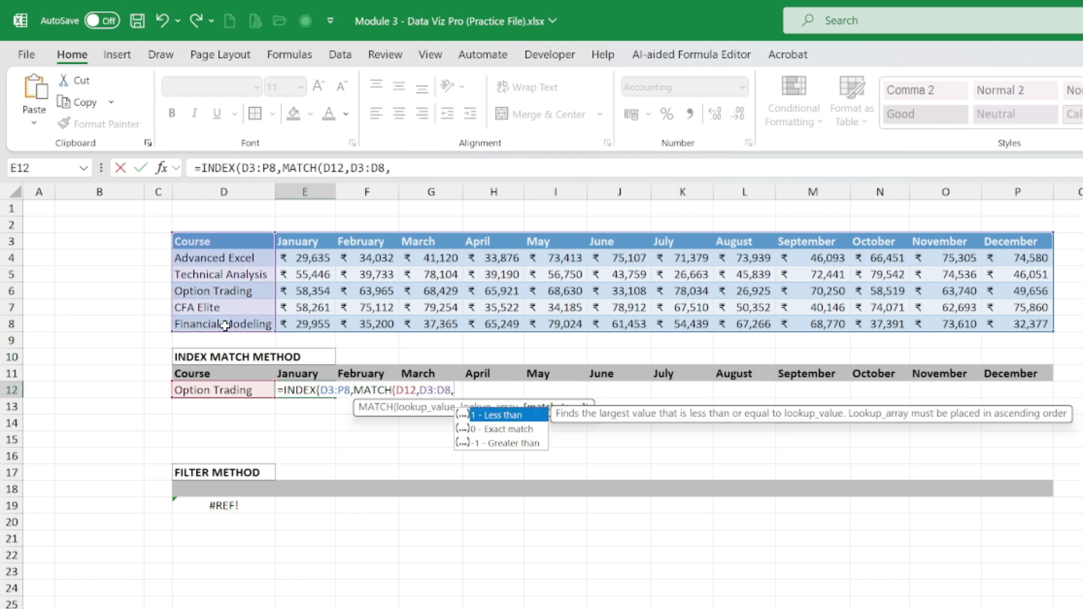
{"action": "key", "text": "Down"}
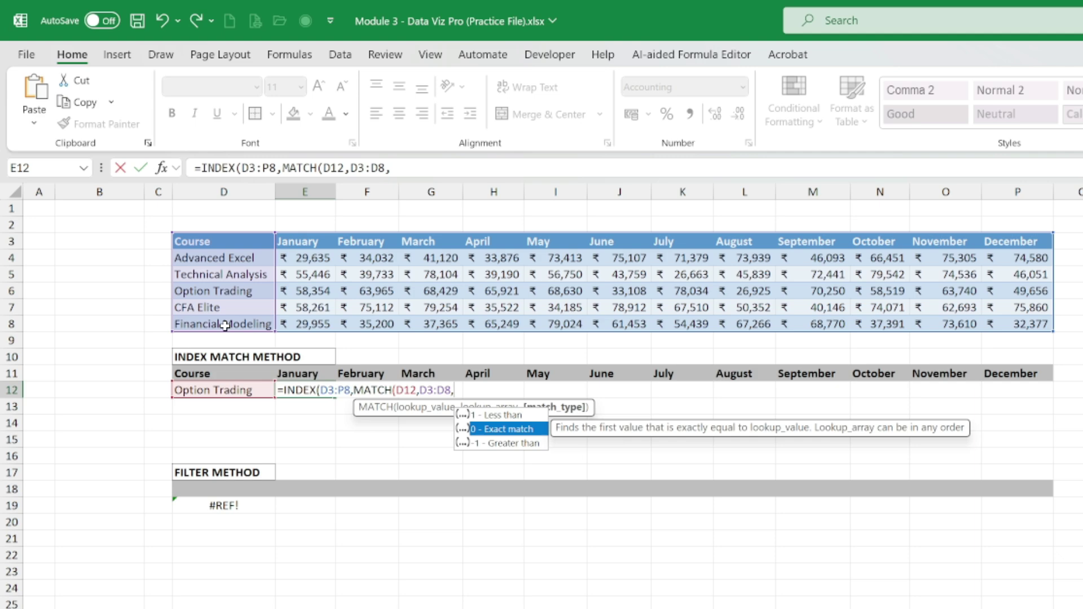
{"action": "key", "text": "Tab"}
{"action": "type", "text": ")"}
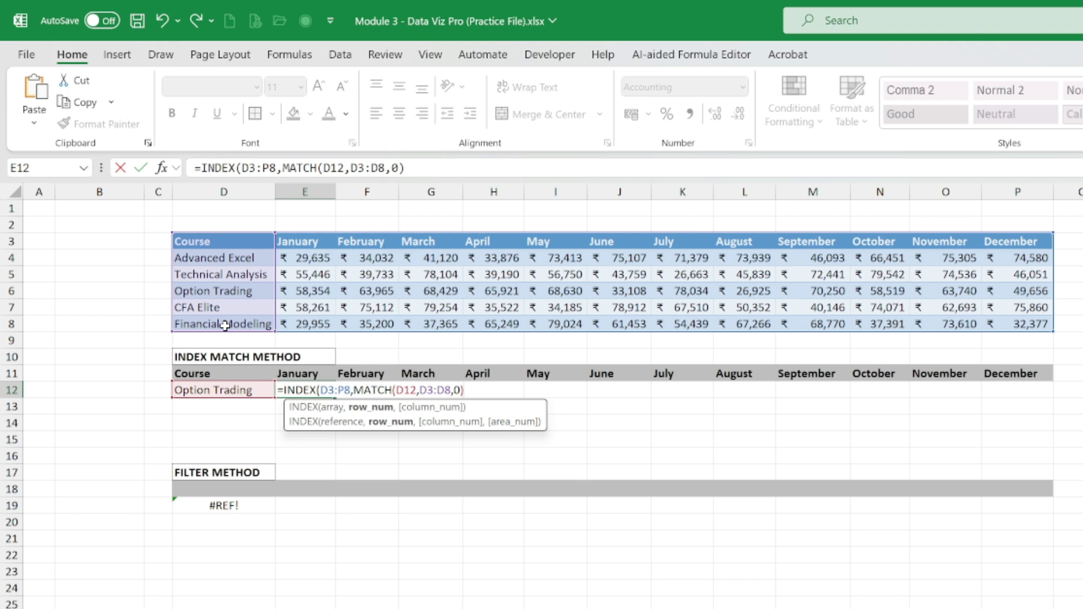
Add MATCH(E11,D3:P3,0) as the INDEX formula's column number, finding the month by exact match, and enter the formula
{"action": "type", "text": ","}
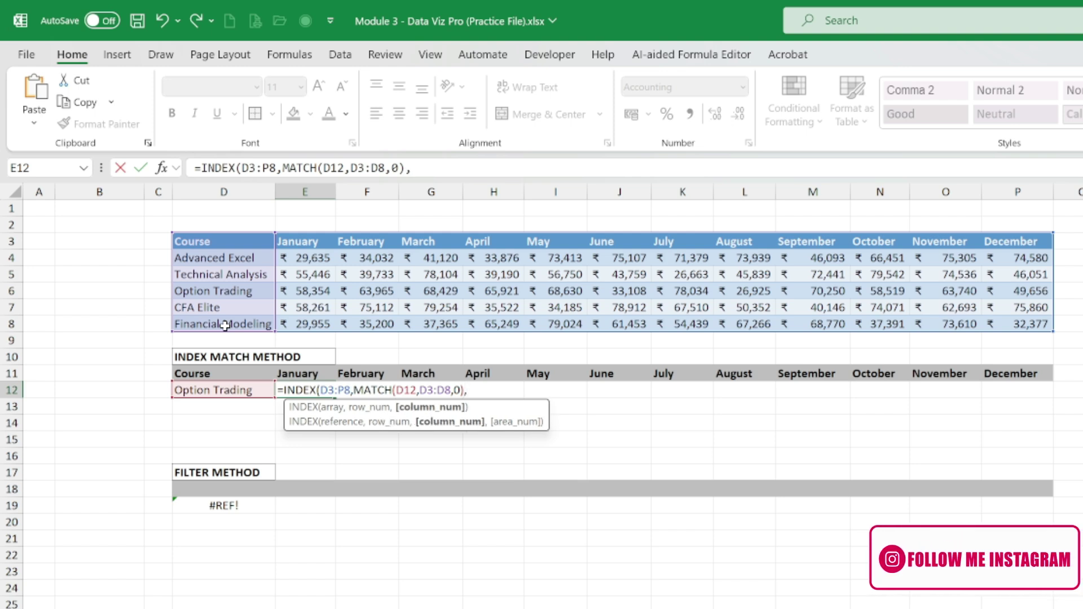
{"action": "type", "text": "match"}
{"action": "key", "text": "Tab"}
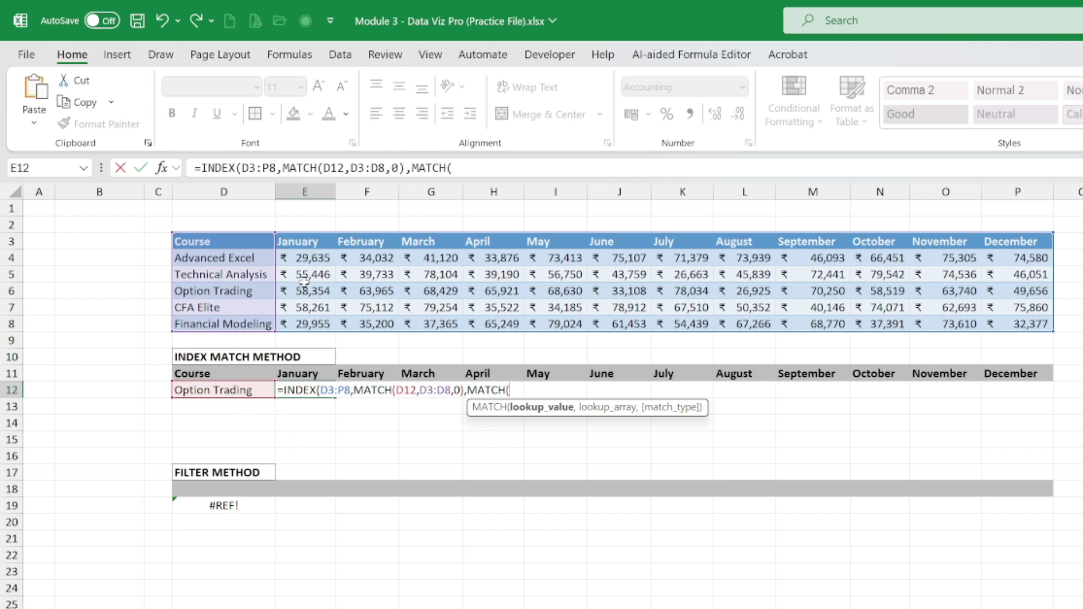
{"action": "left_click", "coordinate": [310, 371]}
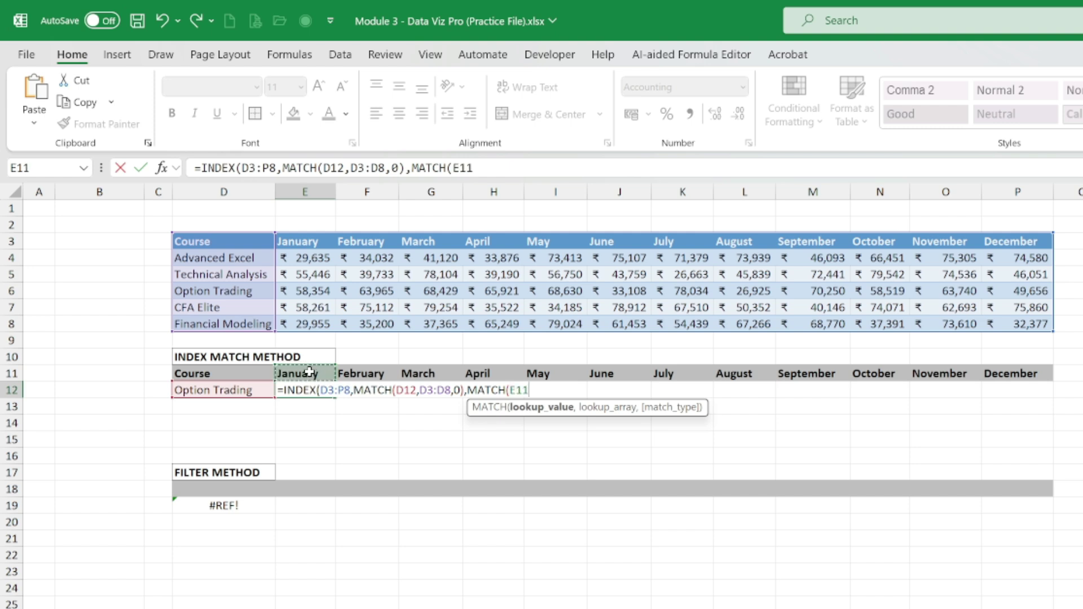
{"action": "type", "text": ","}
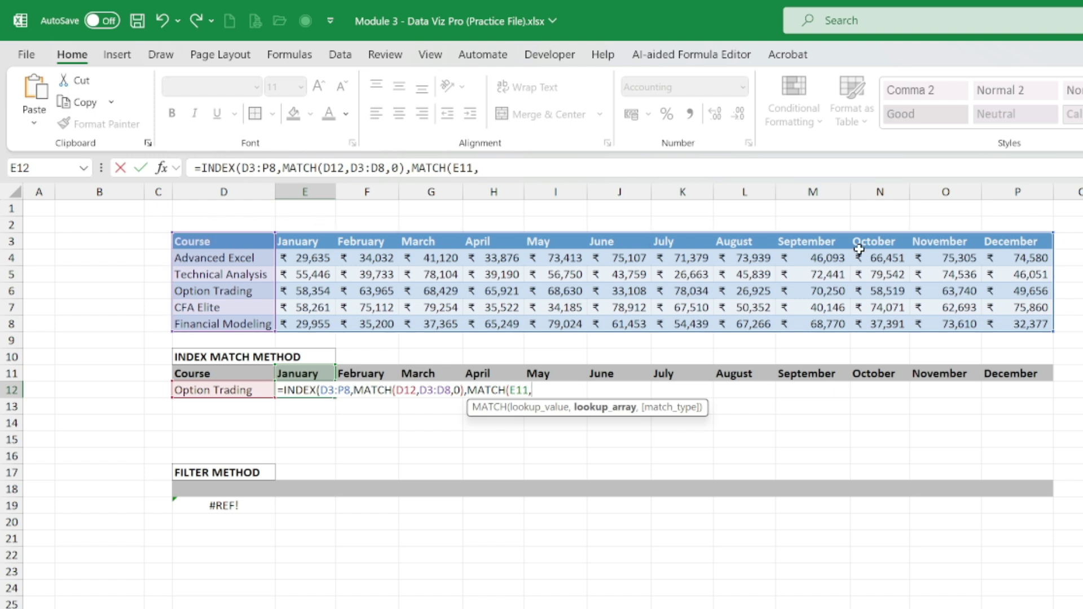
{"action": "left_click_drag", "start_coordinate": [248, 242], "coordinate": [1006, 242]}
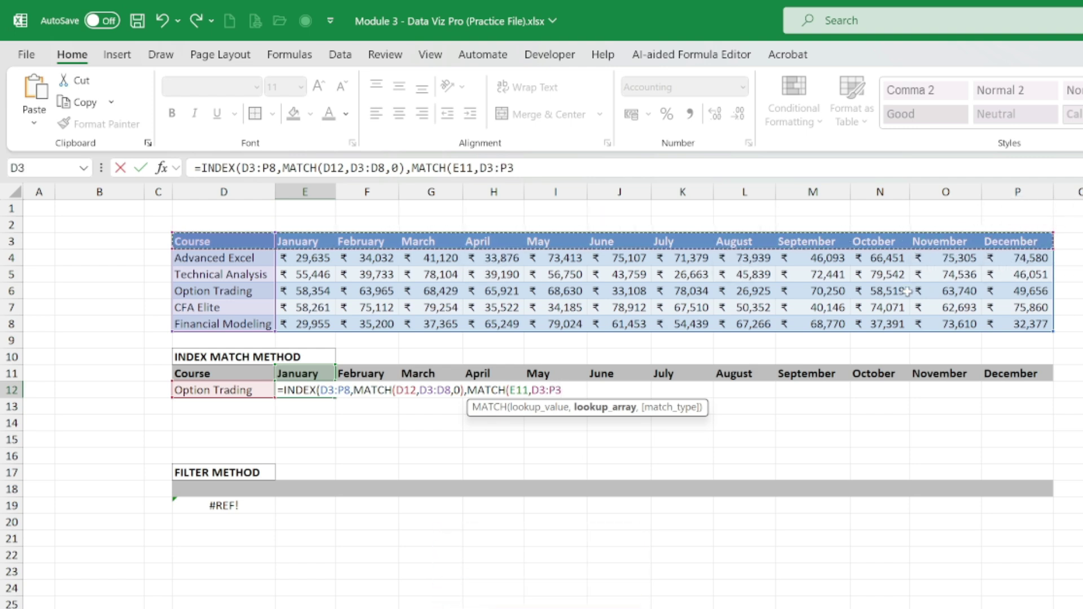
{"action": "type", "text": ","}
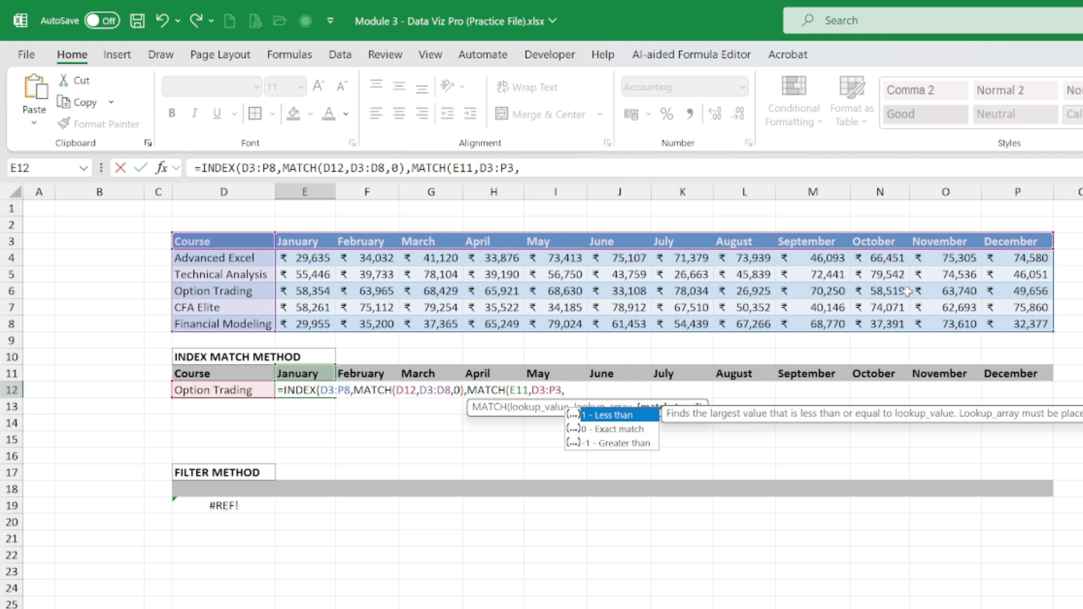
{"action": "key", "text": "Down"}
{"action": "type", "text": "0"}
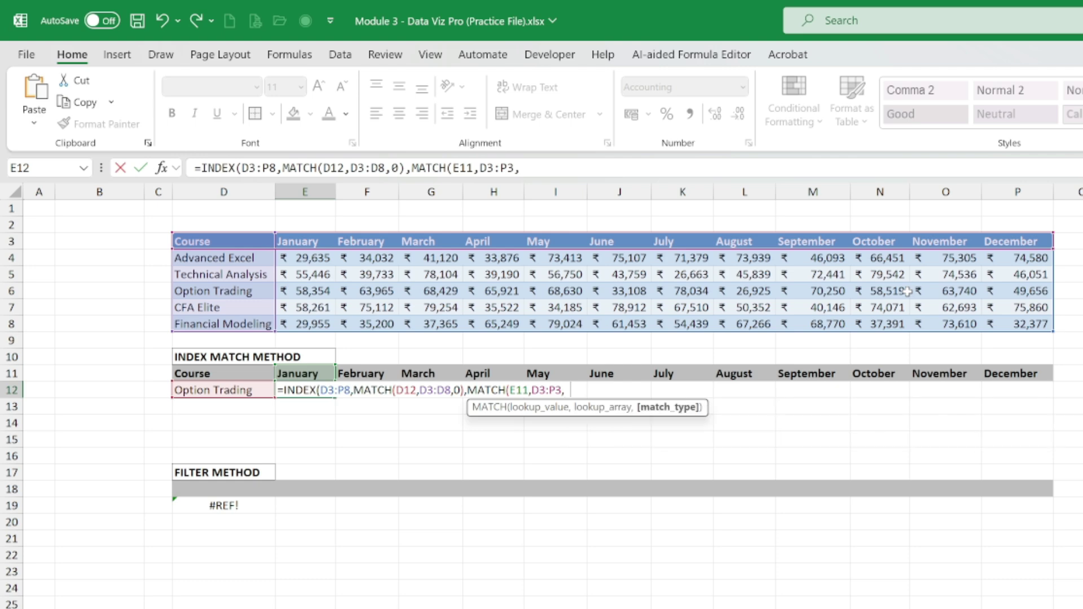
{"action": "type", "text": ")"}
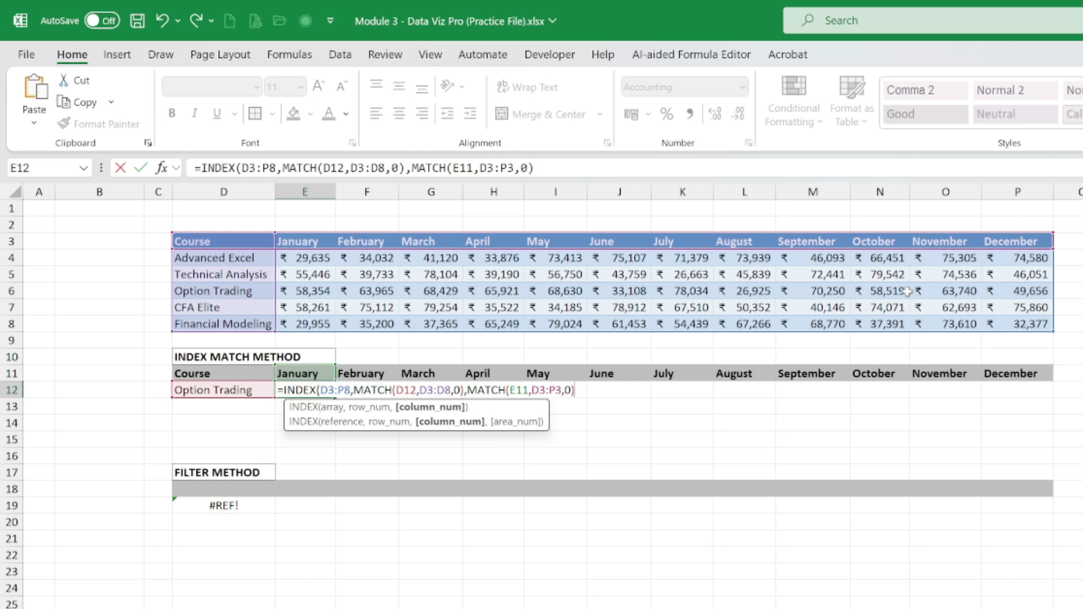
{"action": "type", "text": ")"}
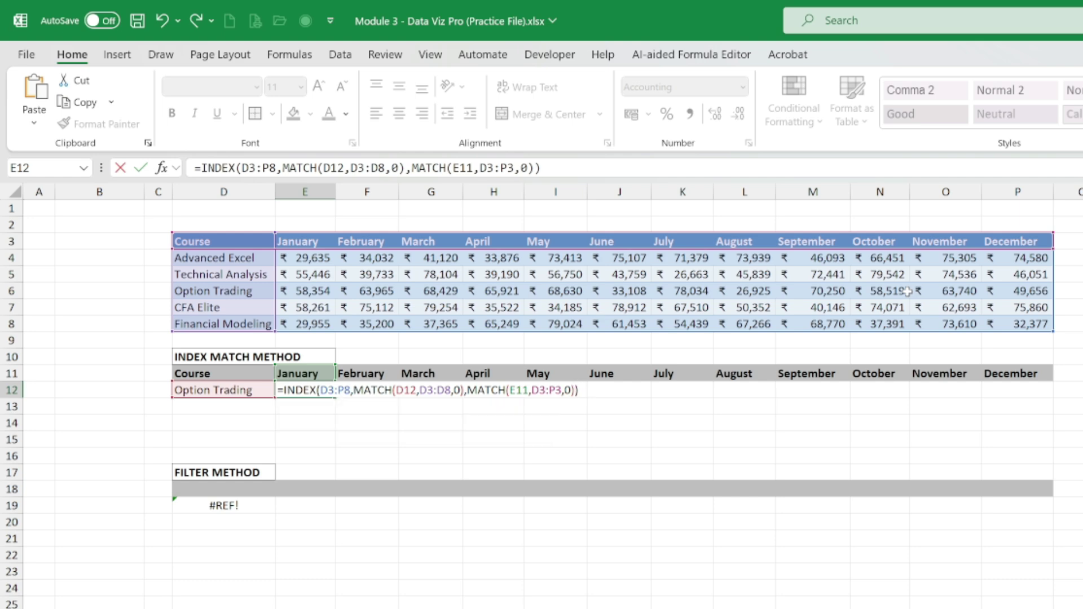
{"action": "key", "text": "Return"}
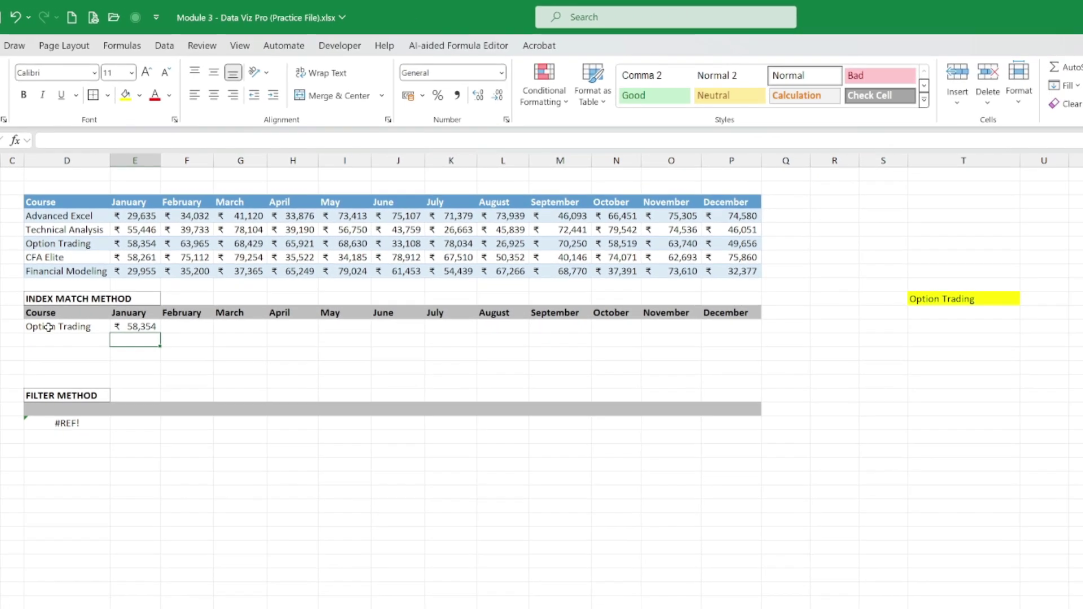
Check the January lookup against the source table, and switch the T10 dropdown to Technical Analysis to test it
{"action": "left_click", "coordinate": [142, 243]}
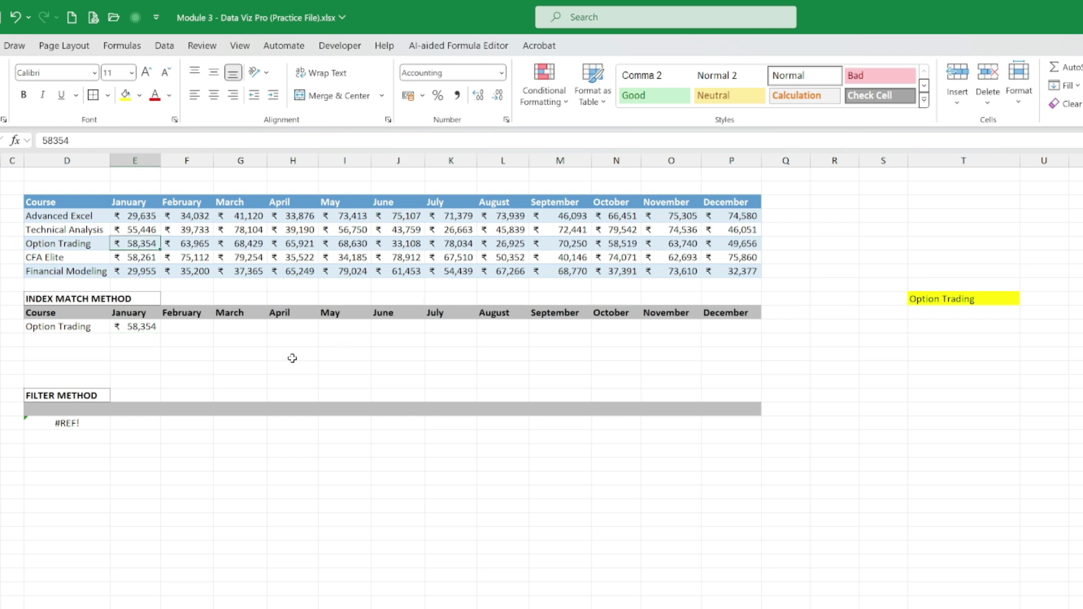
{"action": "left_click", "coordinate": [937, 299]}
{"action": "left_click", "coordinate": [1026, 299]}
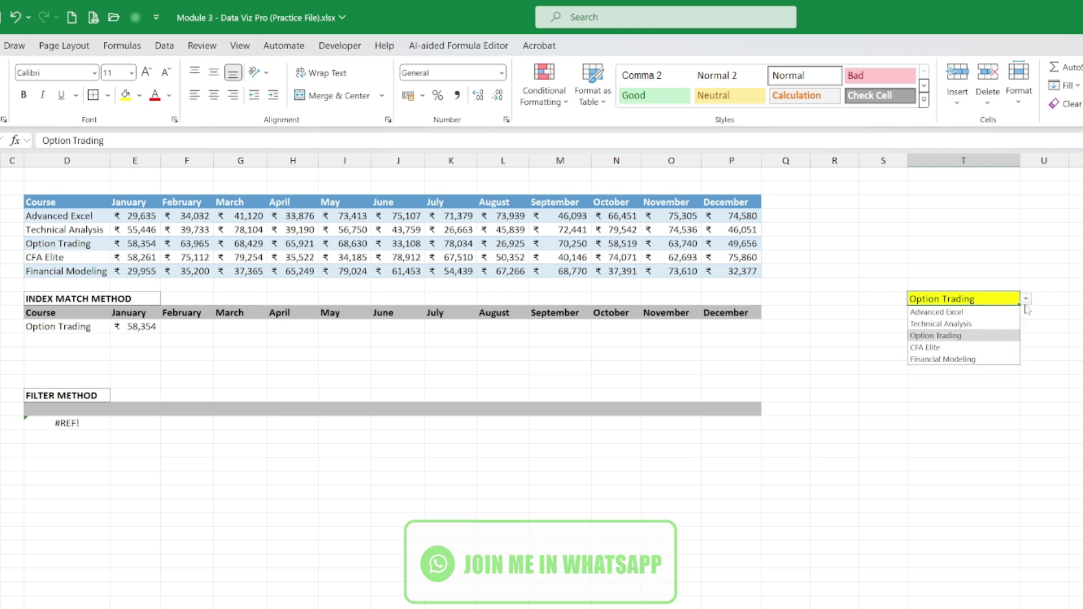
{"action": "left_click", "coordinate": [970, 325]}
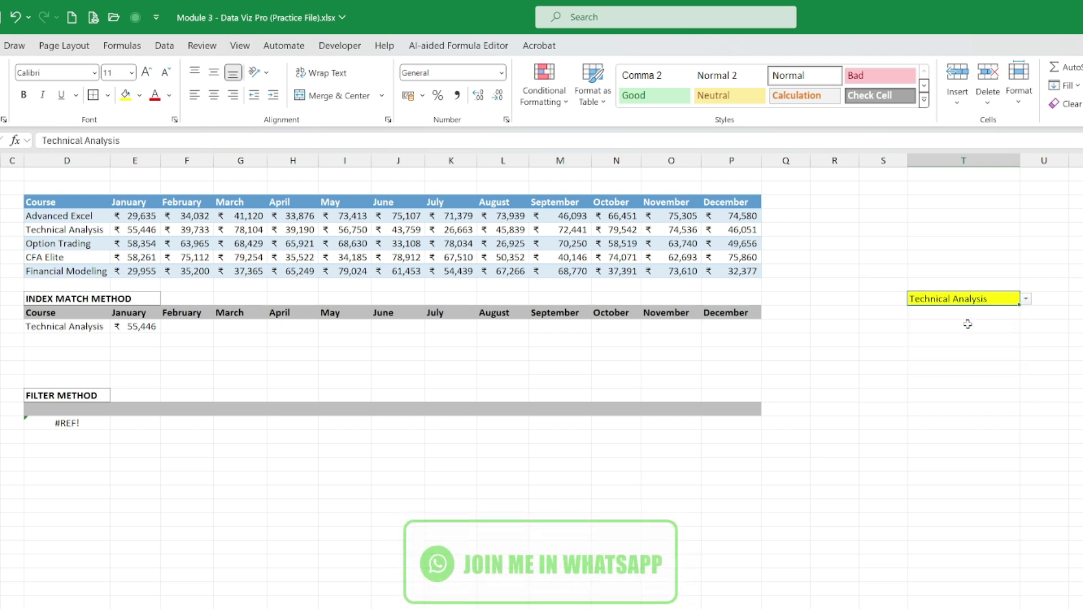
{"action": "left_click", "coordinate": [74, 327]}
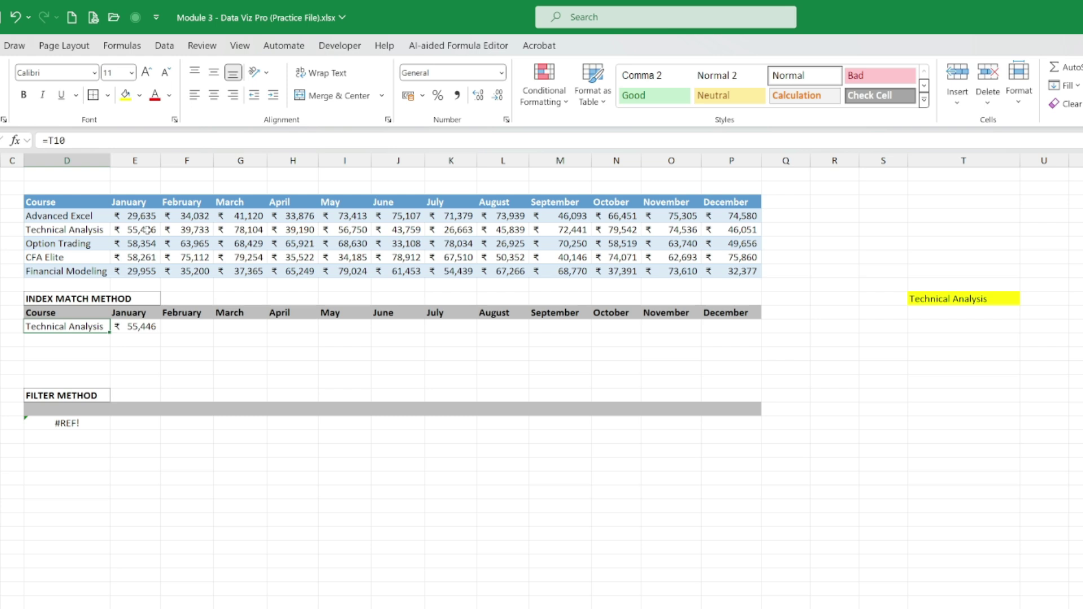
Make the INDEX array $D$3:$P$8 and the first MATCH's references $D$12 and $D$3:$D$8 absolute in the E12 formula
{"action": "left_click", "coordinate": [152, 327]}
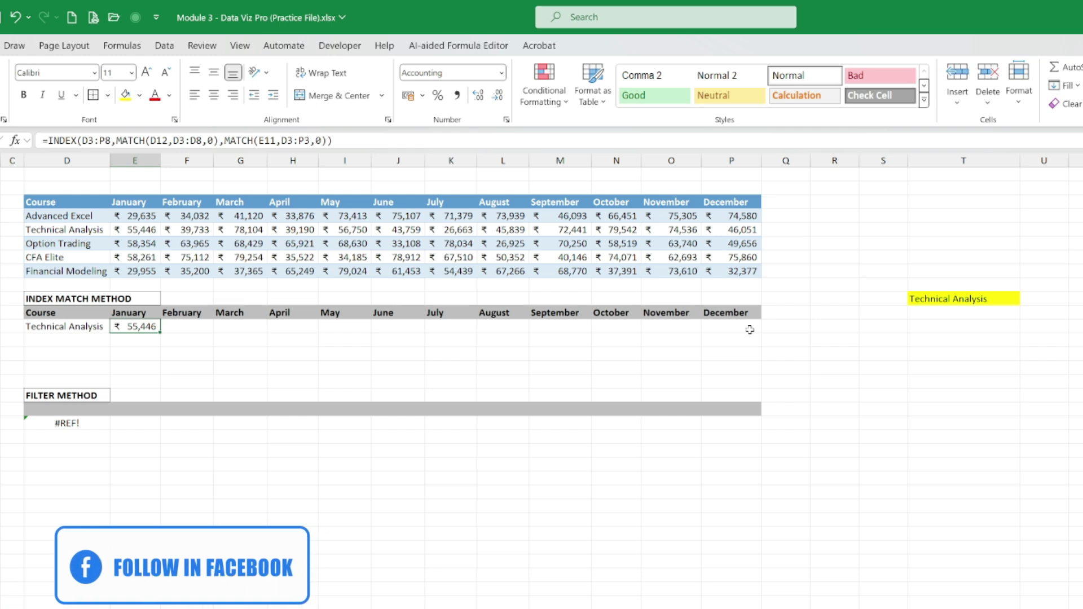
{"action": "double_click", "coordinate": [141, 327]}
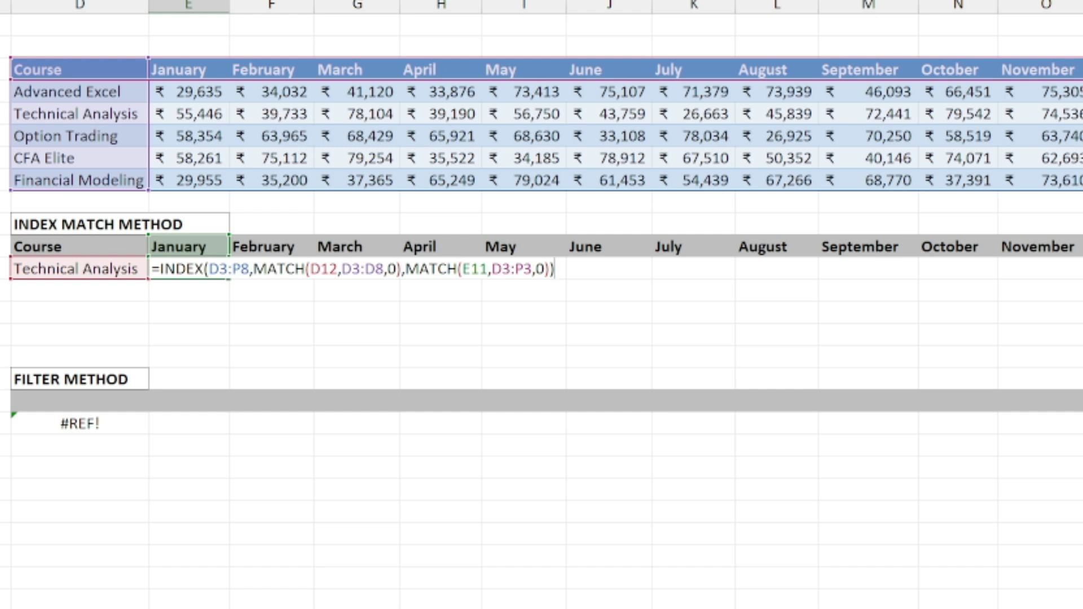
{"action": "left_click_drag", "start_coordinate": [209, 270], "coordinate": [249, 269]}
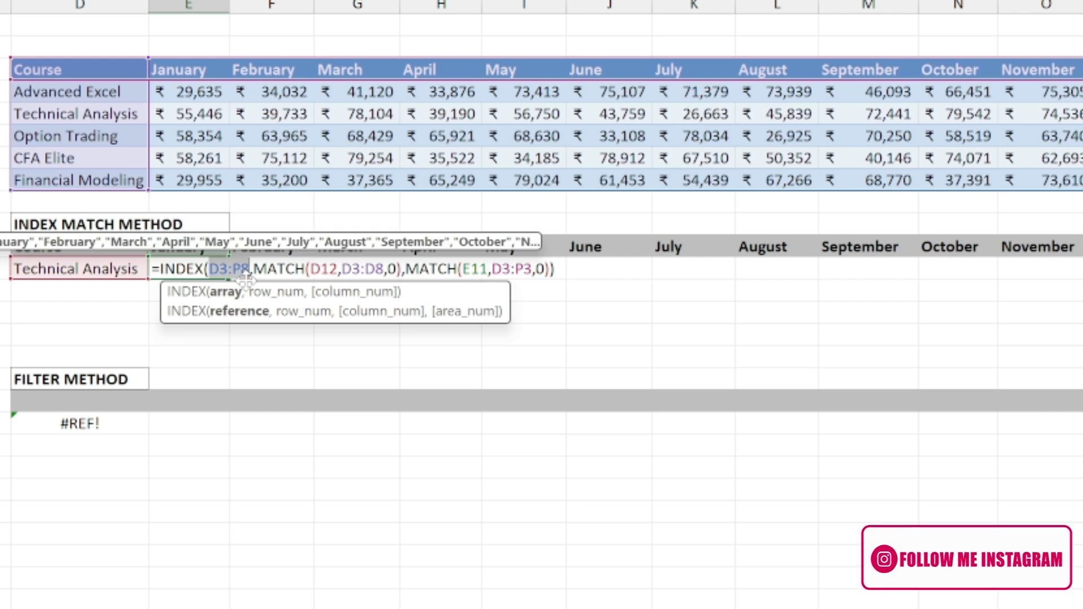
{"action": "key", "text": "F4"}
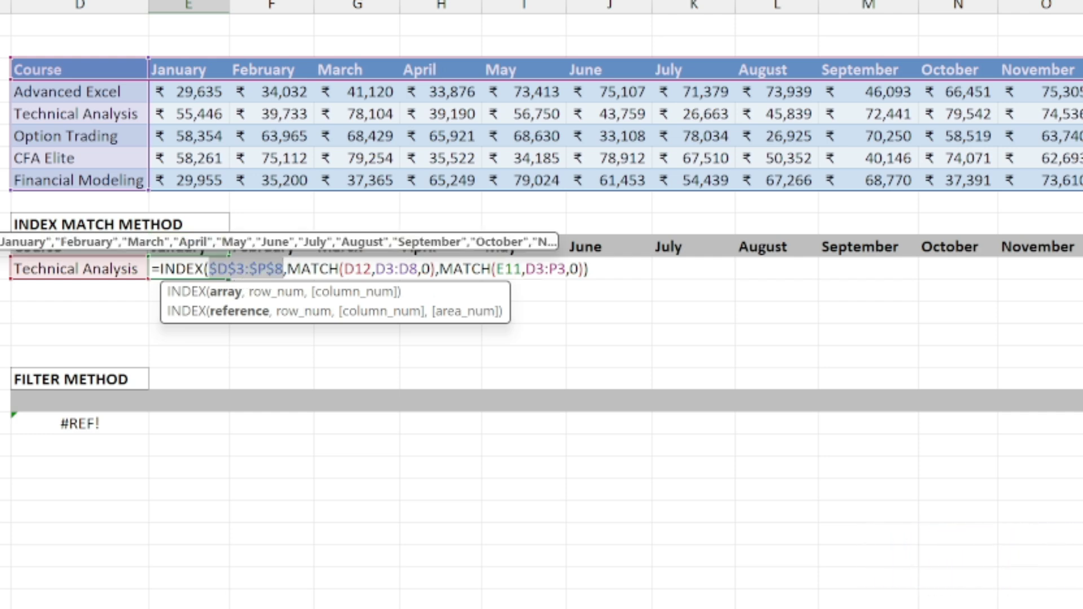
{"action": "left_click", "coordinate": [355, 270]}
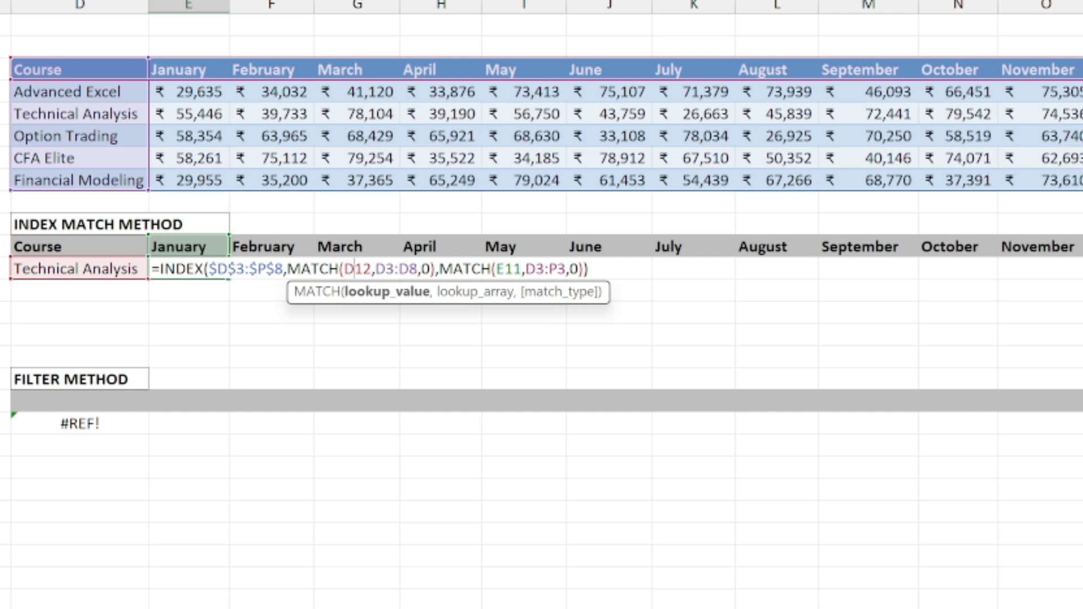
{"action": "key", "text": "F4"}
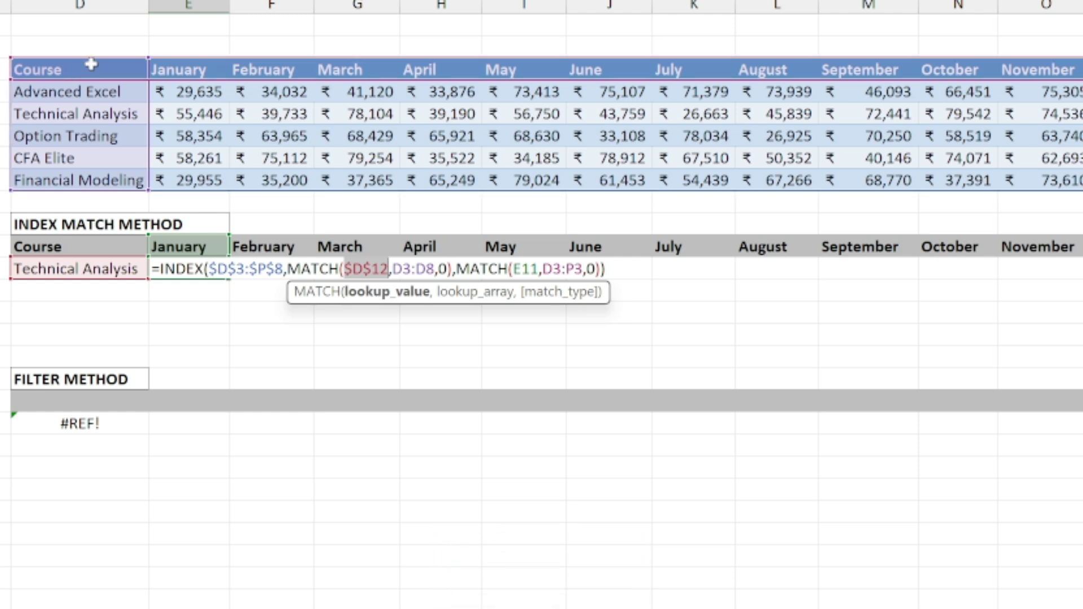
{"action": "left_click_drag", "start_coordinate": [392, 269], "coordinate": [427, 269]}
{"action": "key", "text": "F4"}
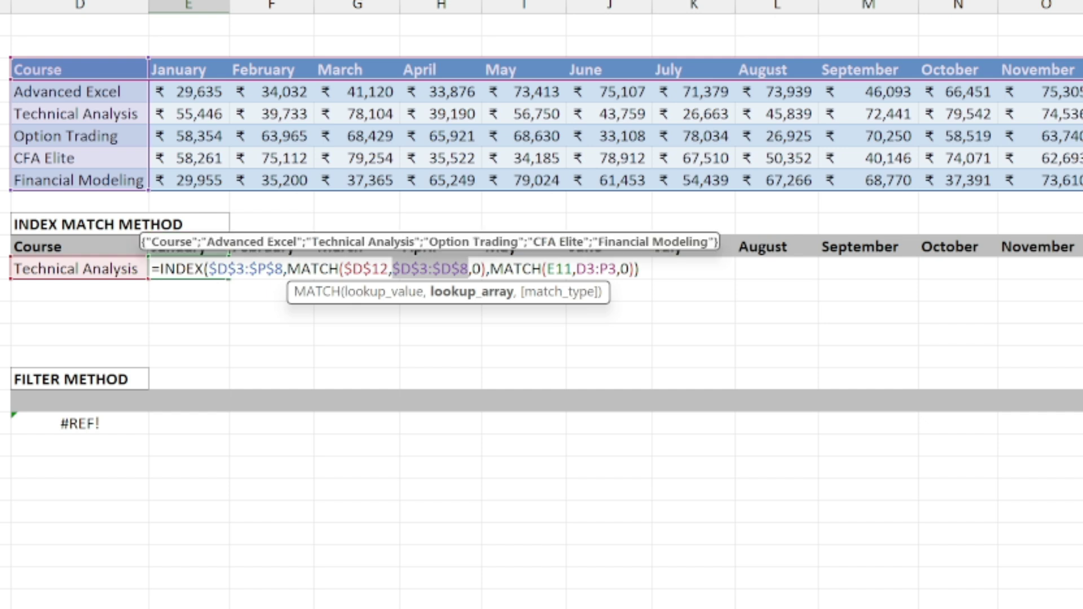
Lock the month header range in the second MATCH as $D$3:$P$3, keep E11 relative, and enter the E12 formula
{"action": "left_click", "coordinate": [473, 269]}
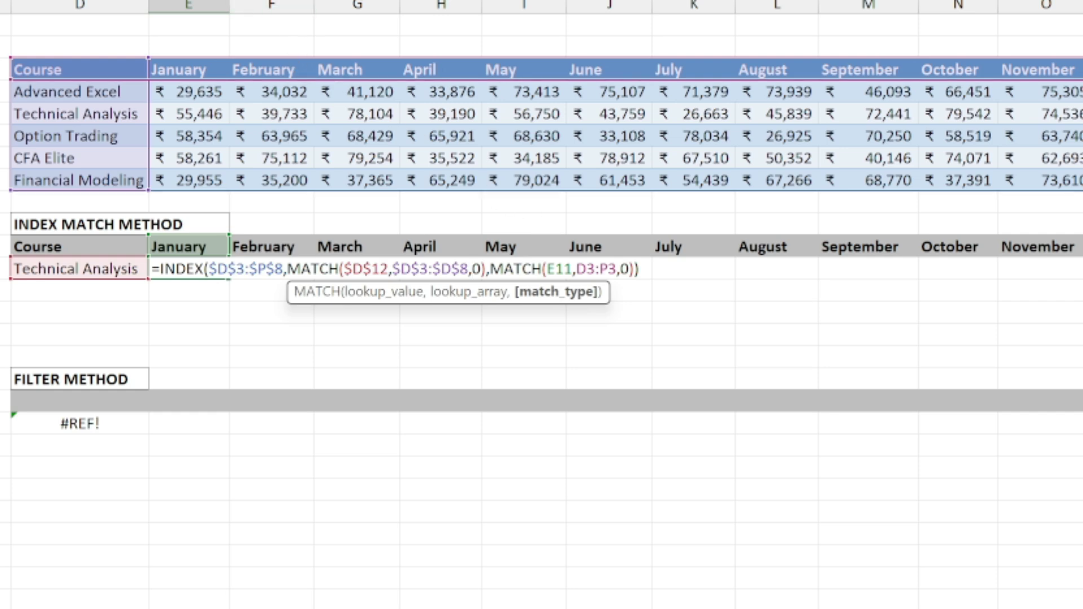
{"action": "left_click", "coordinate": [556, 269]}
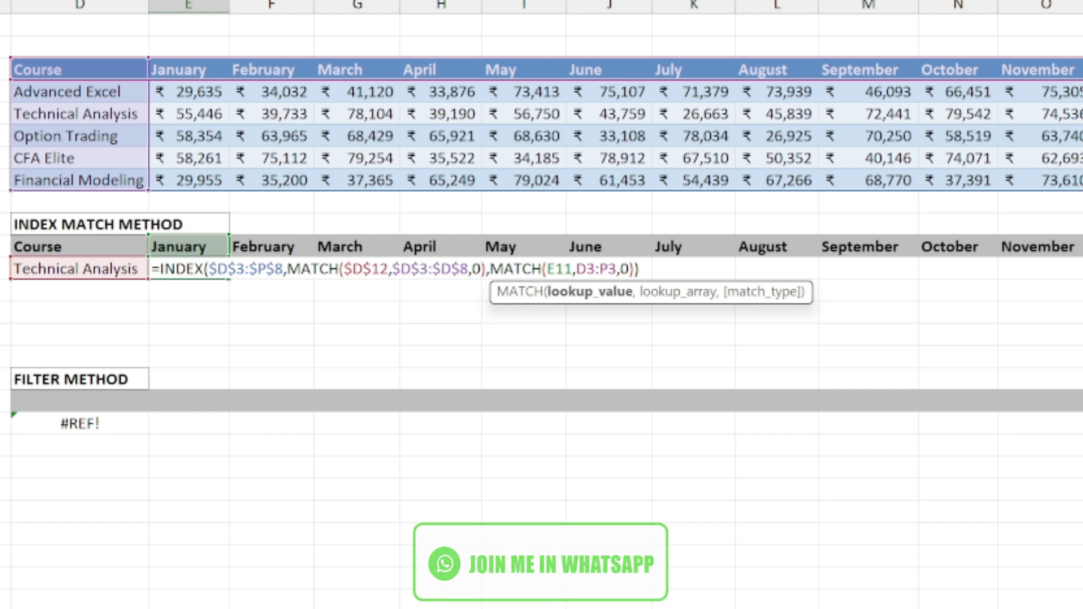
{"action": "left_click_drag", "start_coordinate": [576, 270], "coordinate": [617, 269]}
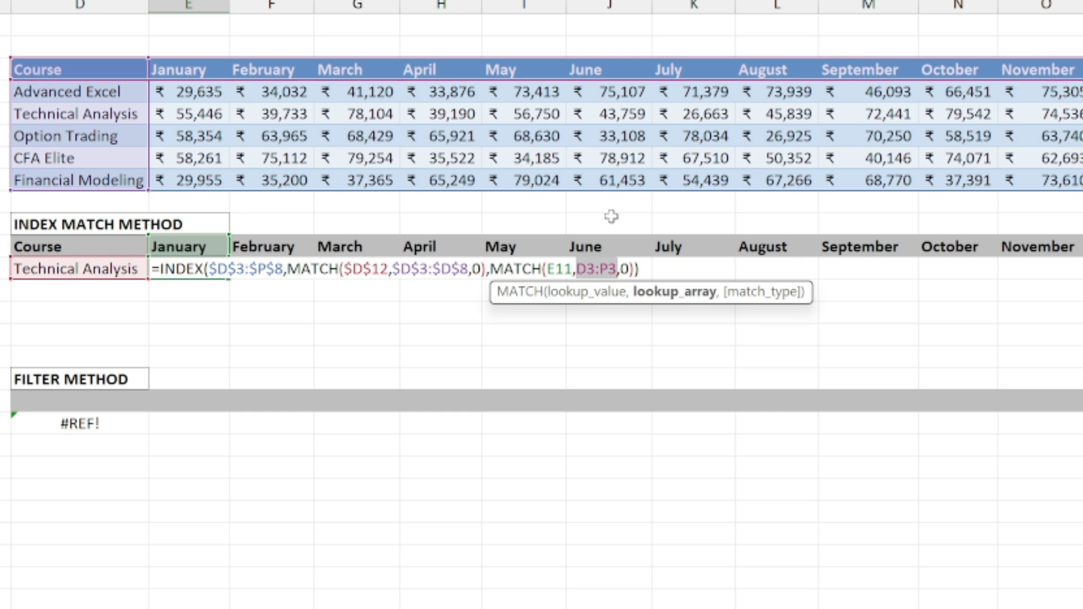
{"action": "key", "text": "F4"}
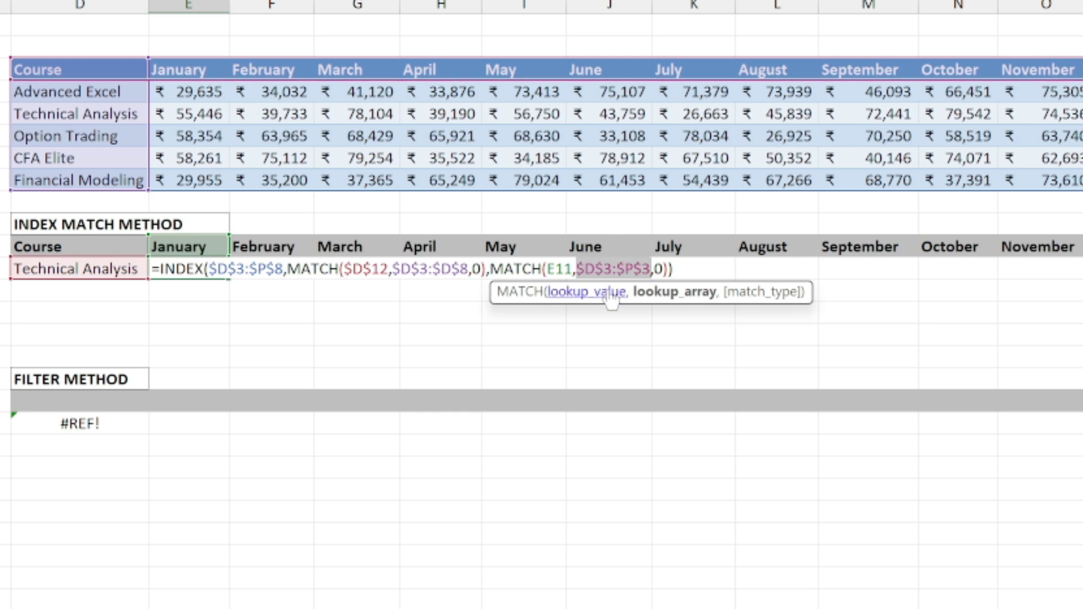
{"action": "key", "text": "Return"}
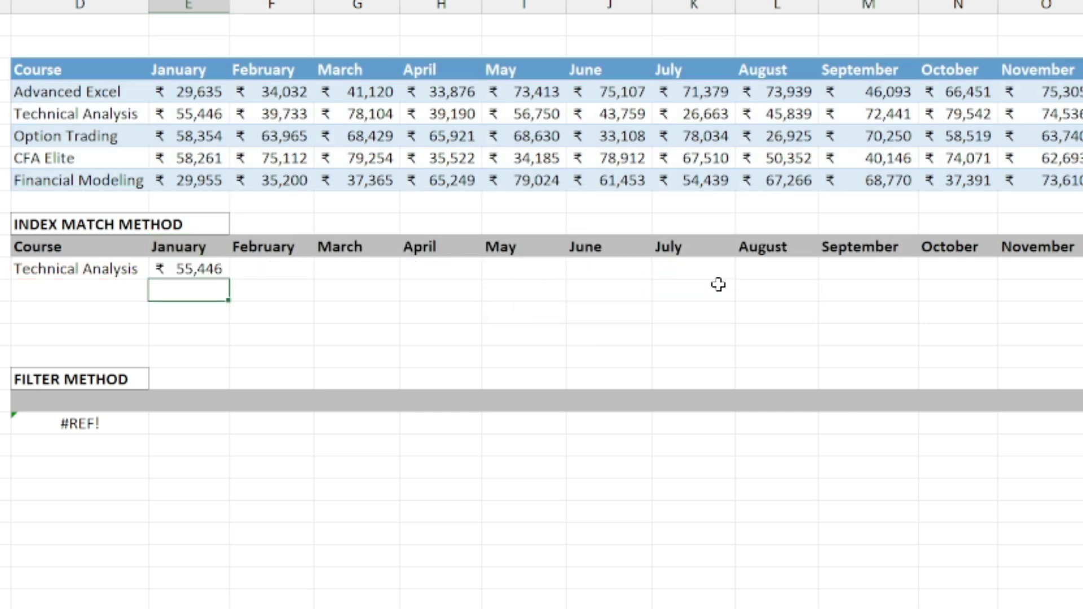
Fill the January lookup formula from E12 across the row through December in P12
{"action": "left_click", "coordinate": [223, 269]}
{"action": "left_click_drag", "start_coordinate": [229, 280], "coordinate": [1082, 289]}
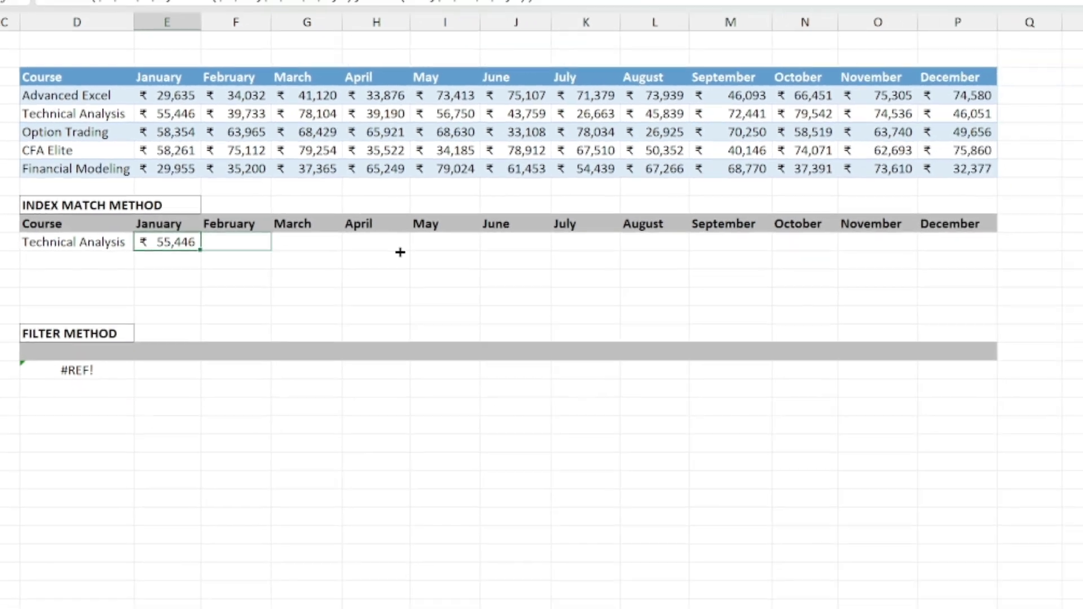
{"action": "left_click_drag", "start_coordinate": [756, 226], "coordinate": [756, 226]}
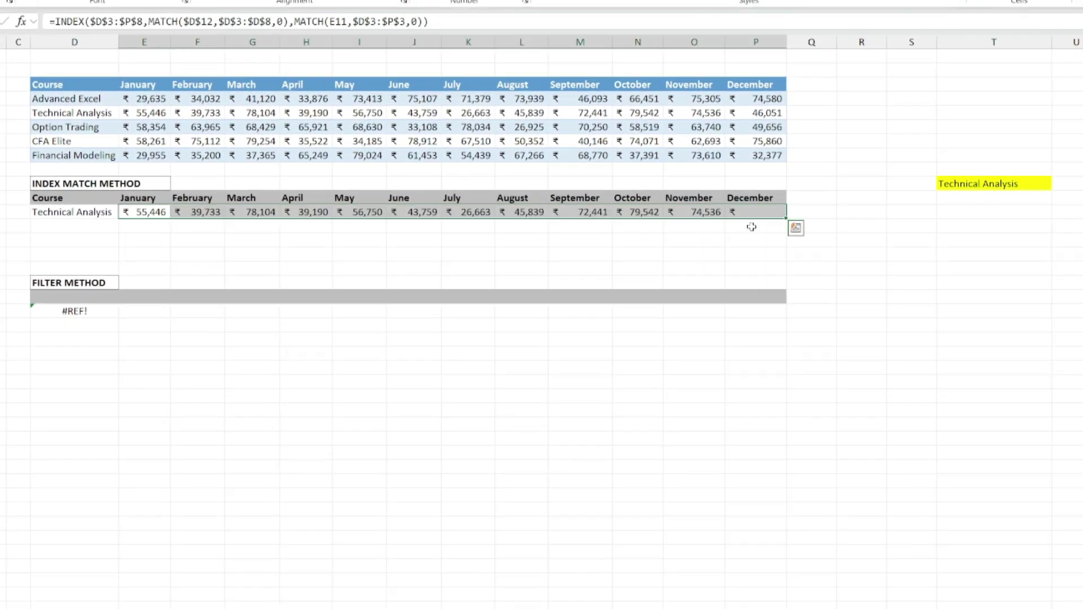
{"action": "left_click", "coordinate": [856, 242]}
Test the Index Match row by switching the T10 dropdown to Option Trading and then to Financial Modeling
{"action": "left_click", "coordinate": [1037, 184]}
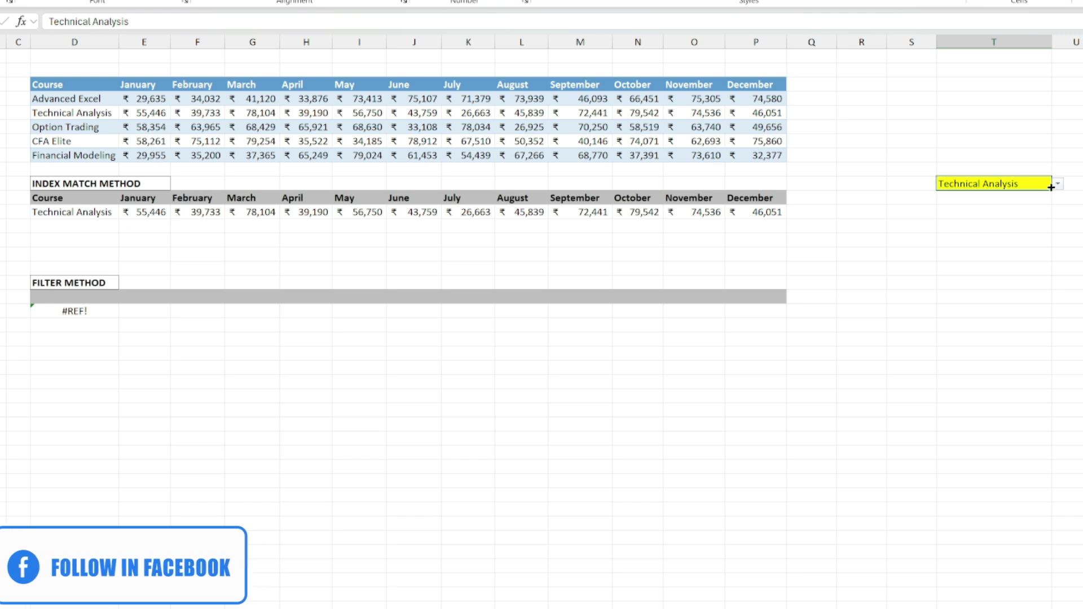
{"action": "left_click", "coordinate": [1058, 184]}
{"action": "left_click", "coordinate": [969, 226]}
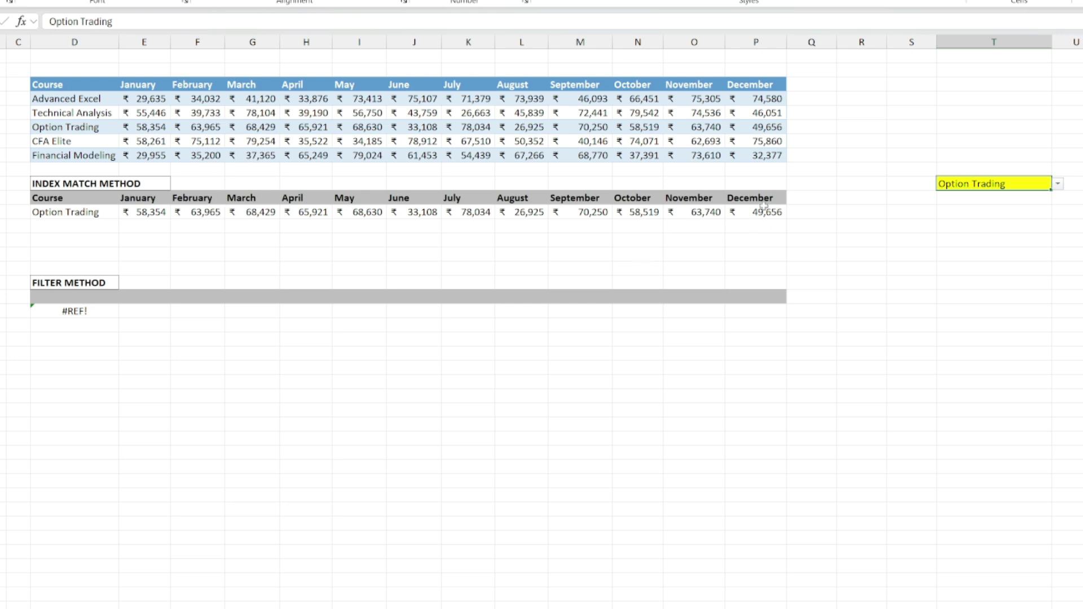
{"action": "left_click", "coordinate": [1059, 184]}
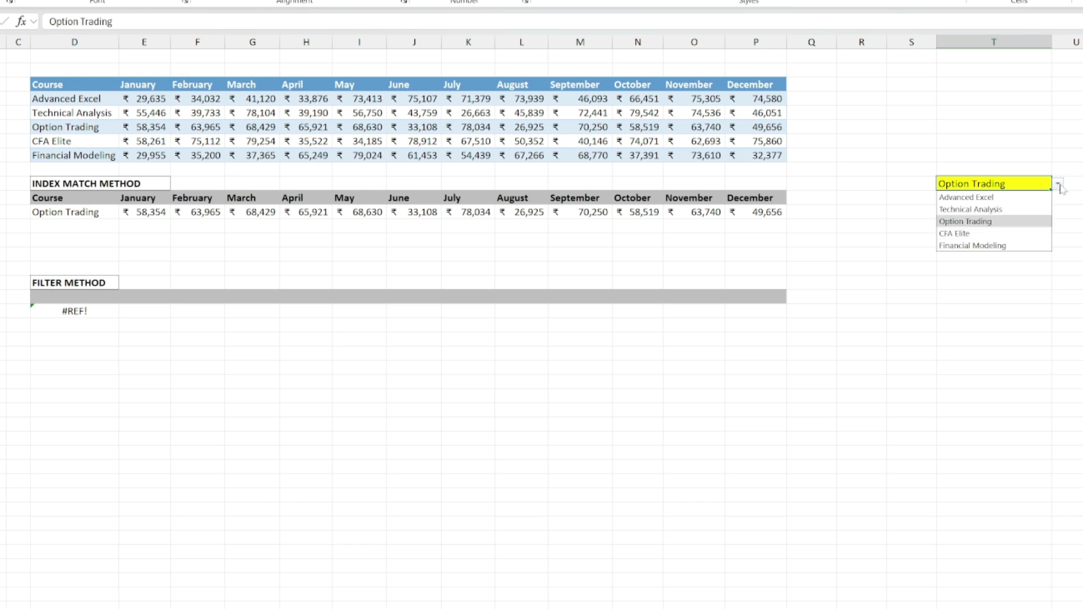
{"action": "left_click", "coordinate": [993, 245]}
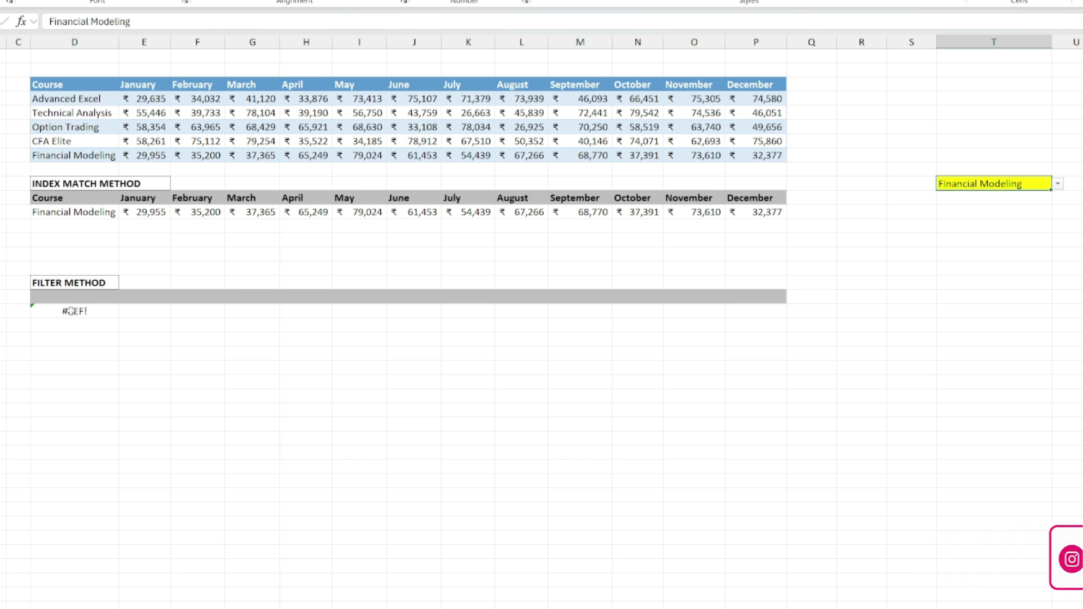
Convert the course data in D3:P8 into an Excel table with headers
{"action": "left_click", "coordinate": [60, 296]}
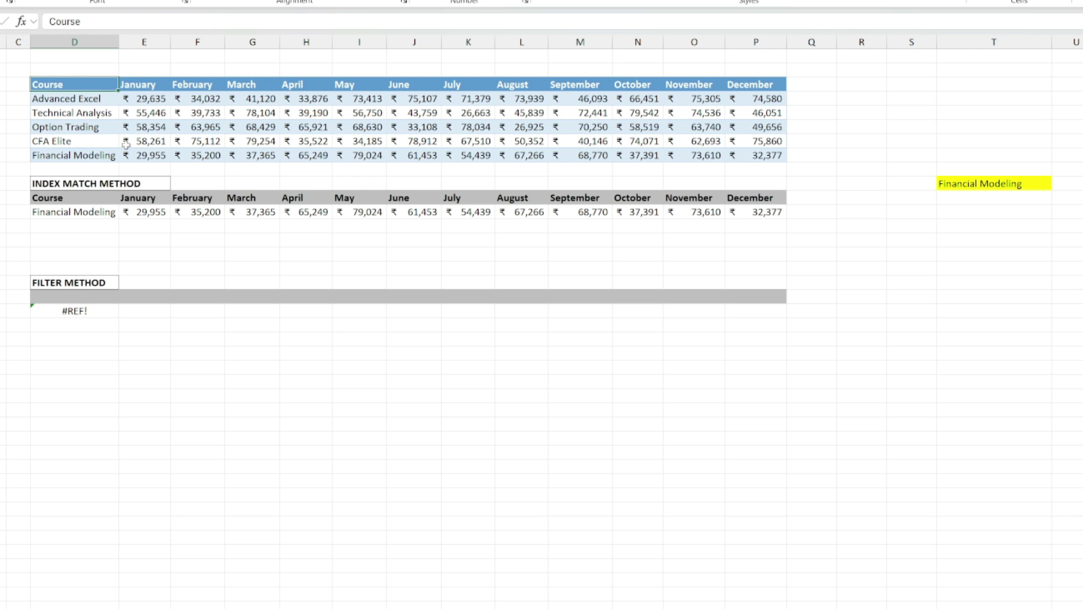
{"action": "left_click", "coordinate": [157, 114]}
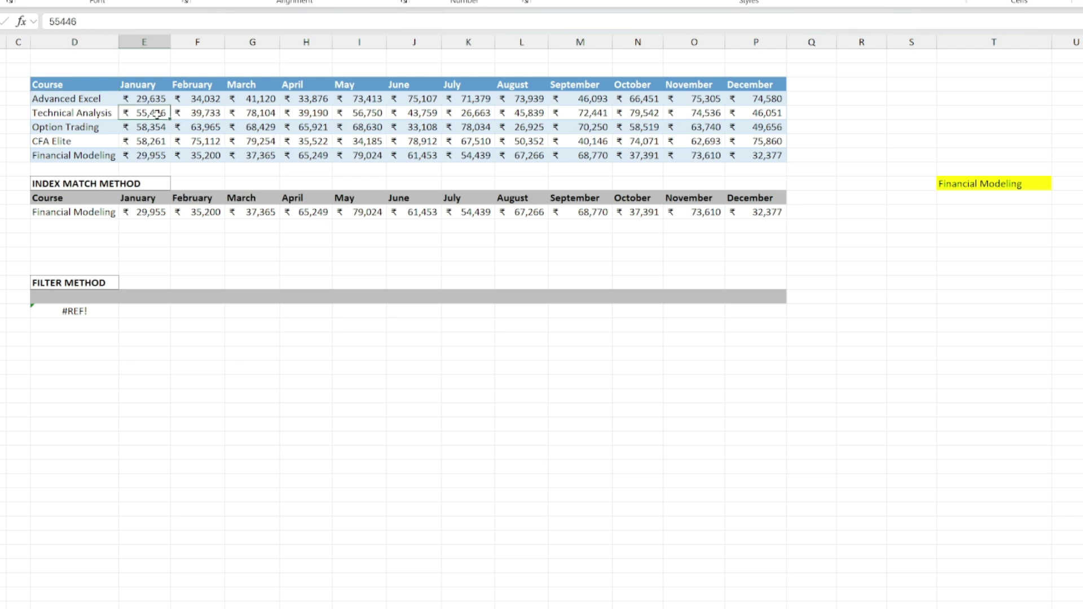
{"action": "key", "text": "ctrl+t"}
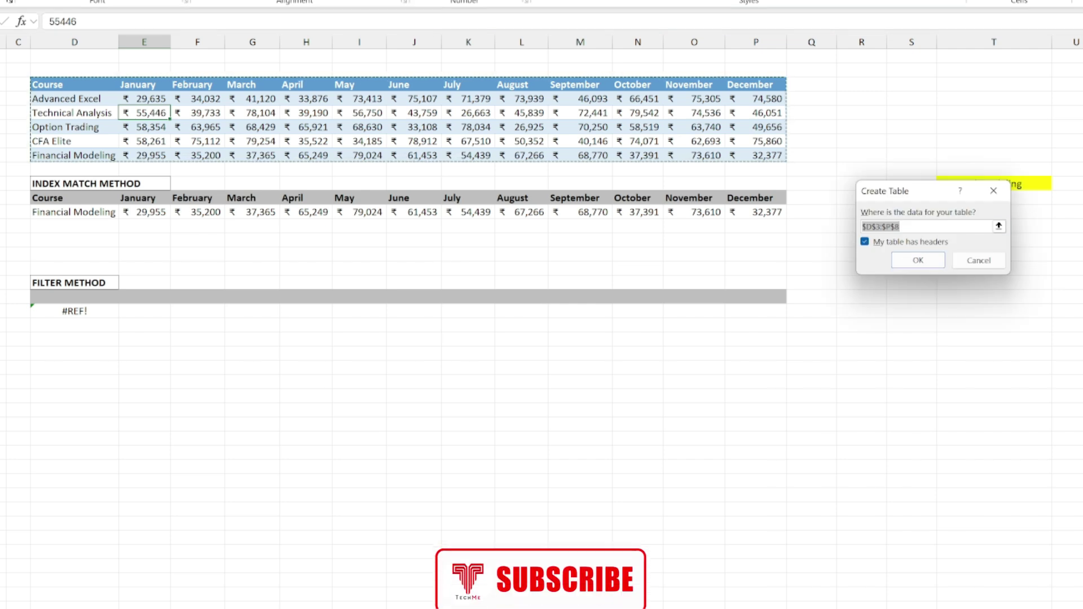
{"action": "left_click_drag", "start_coordinate": [929, 191], "coordinate": [524, 192]}
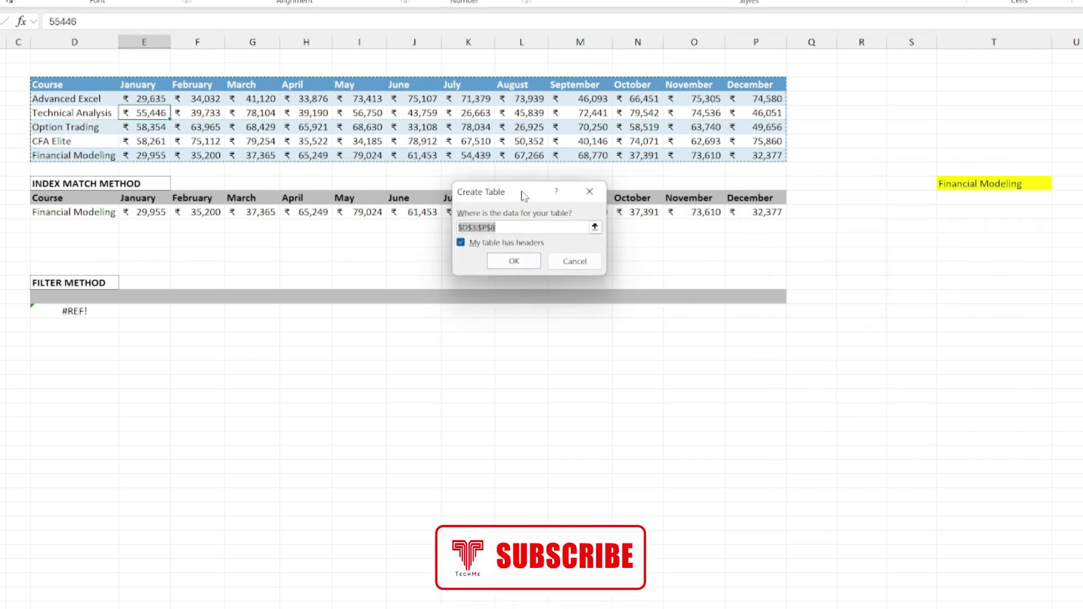
{"action": "left_click", "coordinate": [513, 260]}
{"action": "left_click", "coordinate": [314, 251]}
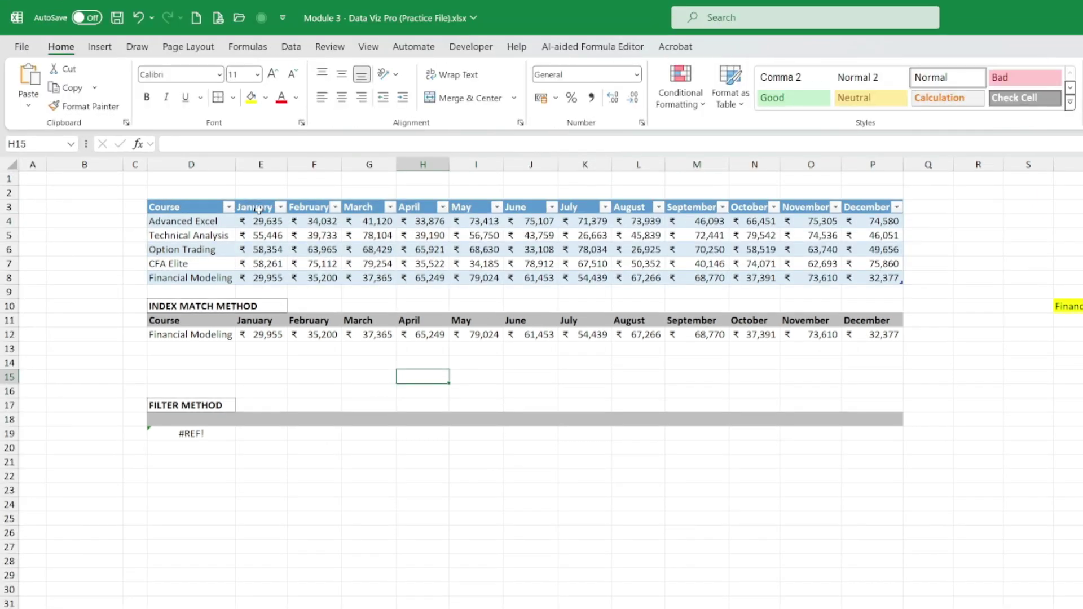
Check the name of the new course table in its table properties
{"action": "left_click", "coordinate": [201, 209]}
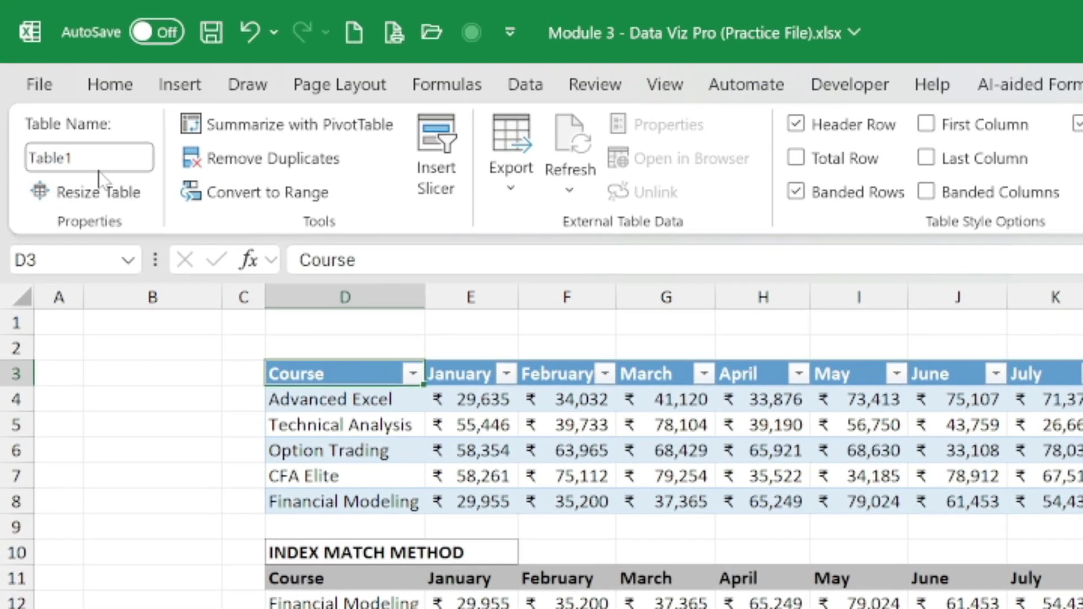
{"action": "left_click", "coordinate": [34, 104]}
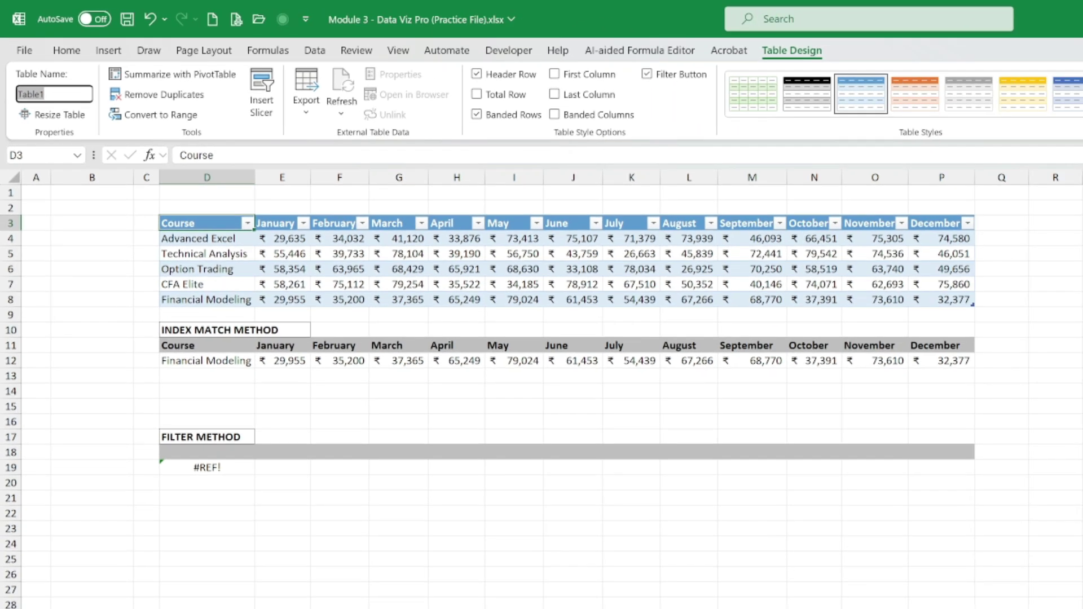
{"action": "left_click", "coordinate": [564, 546]}
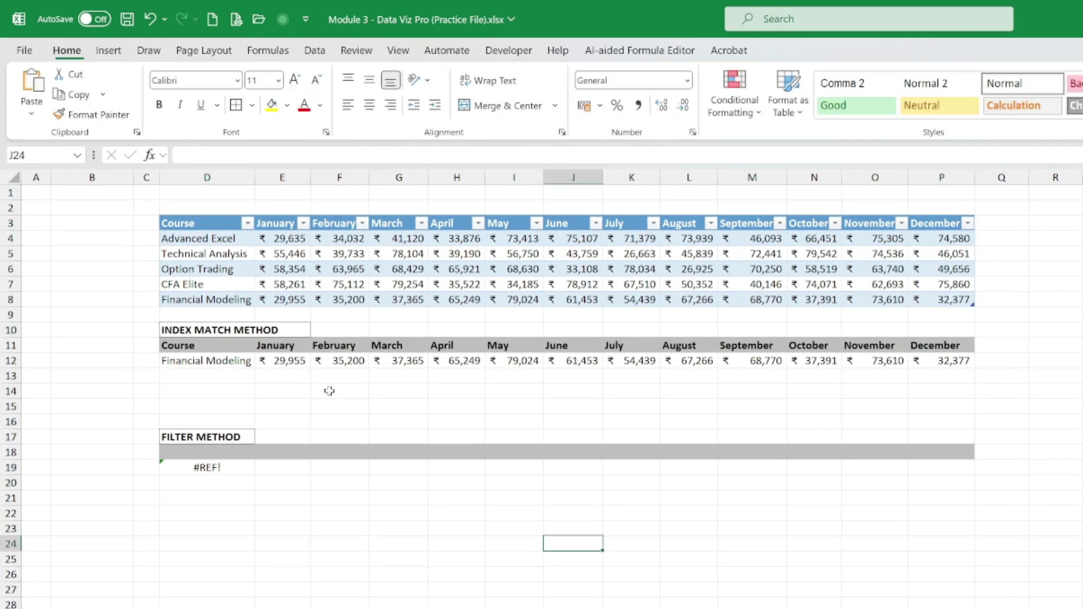
Fill the FILTER METHOD header row from D18 with a formula referencing the course table's headers, Course through December
{"action": "left_click", "coordinate": [188, 450]}
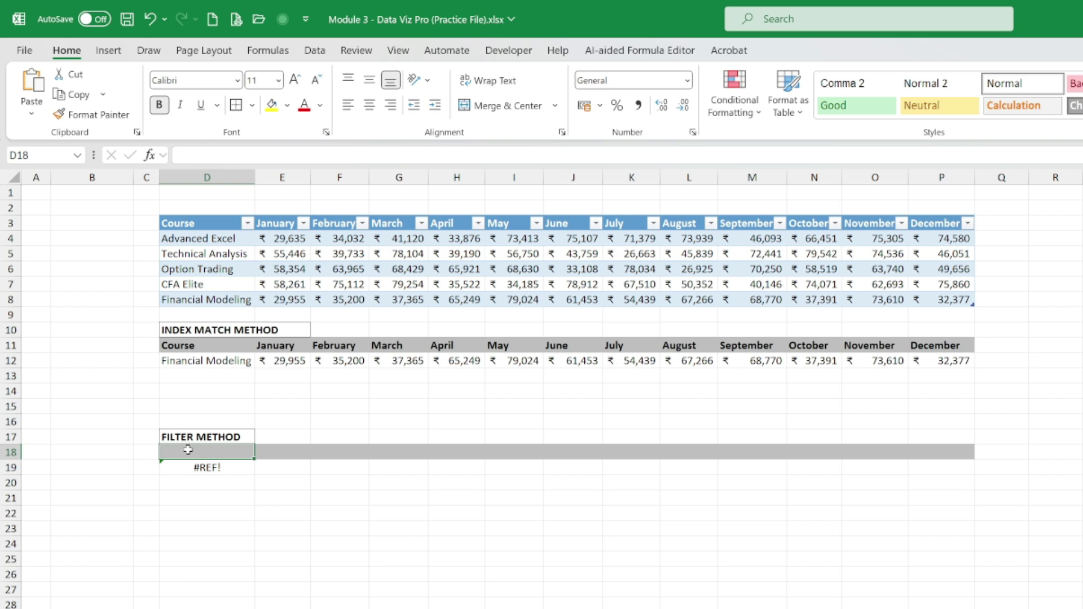
{"action": "type", "text": "="}
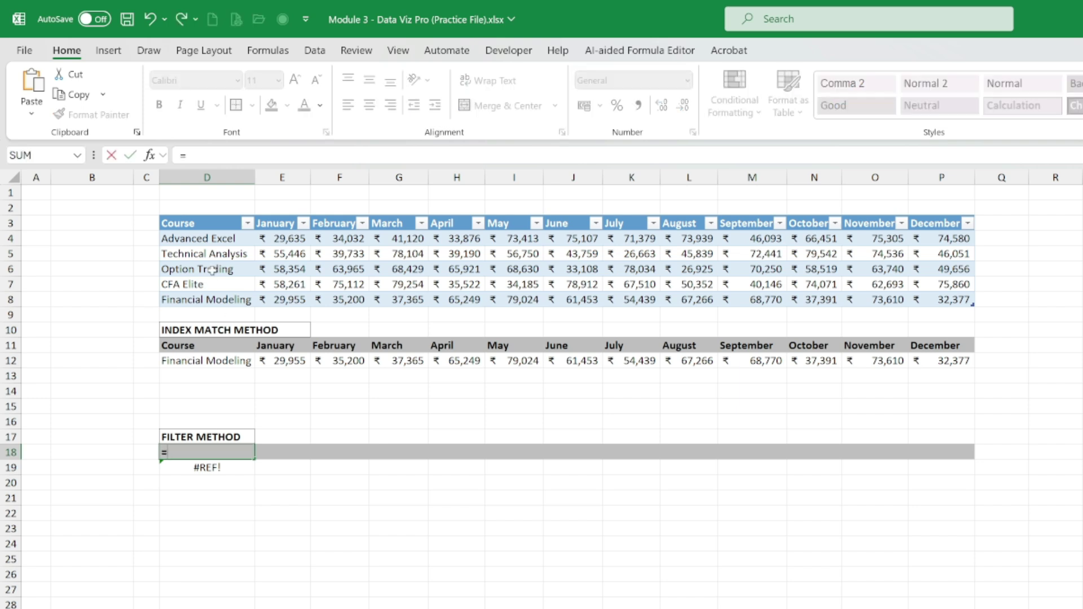
{"action": "left_click_drag", "start_coordinate": [204, 222], "coordinate": [941, 222]}
{"action": "key", "text": "Return"}
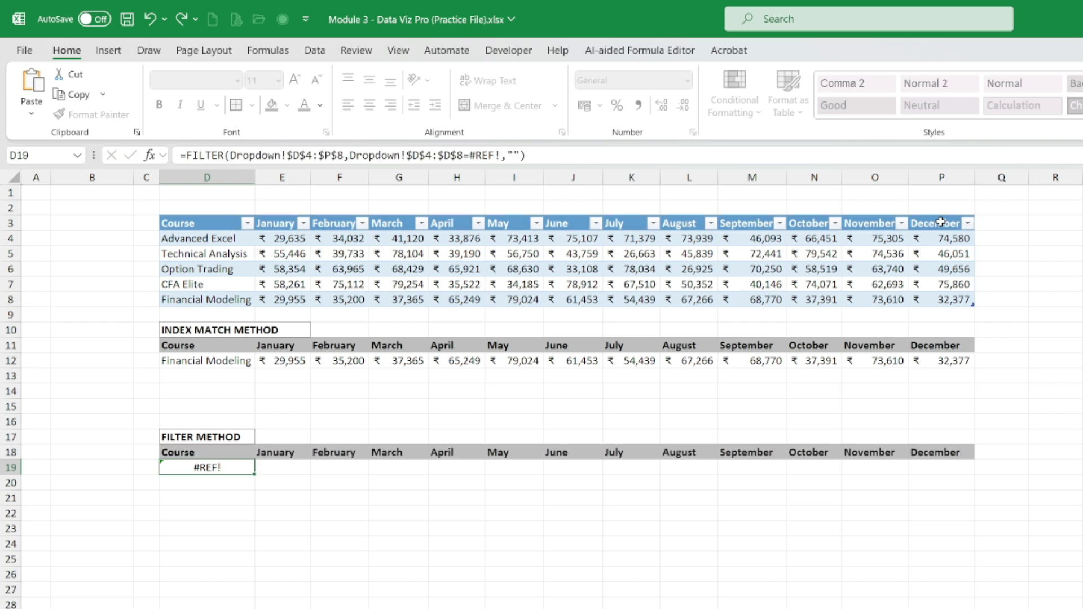
Clear the broken formula in D19 and start a FILTER formula there with Table1 as its array
{"action": "key", "text": "Delete"}
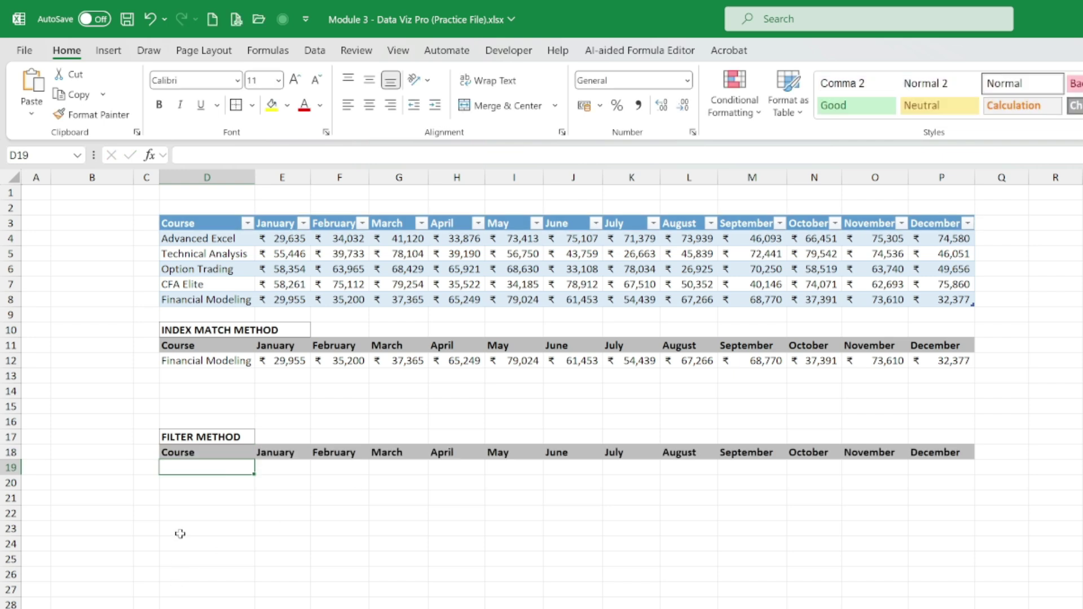
{"action": "type", "text": "=FILTER("}
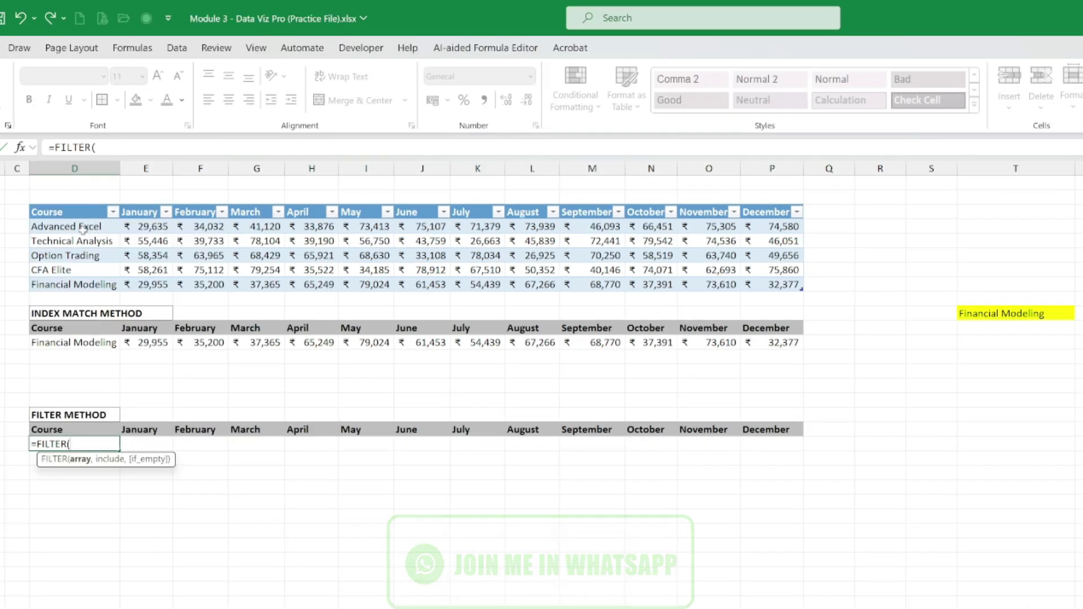
{"action": "type", "text": "ta"}
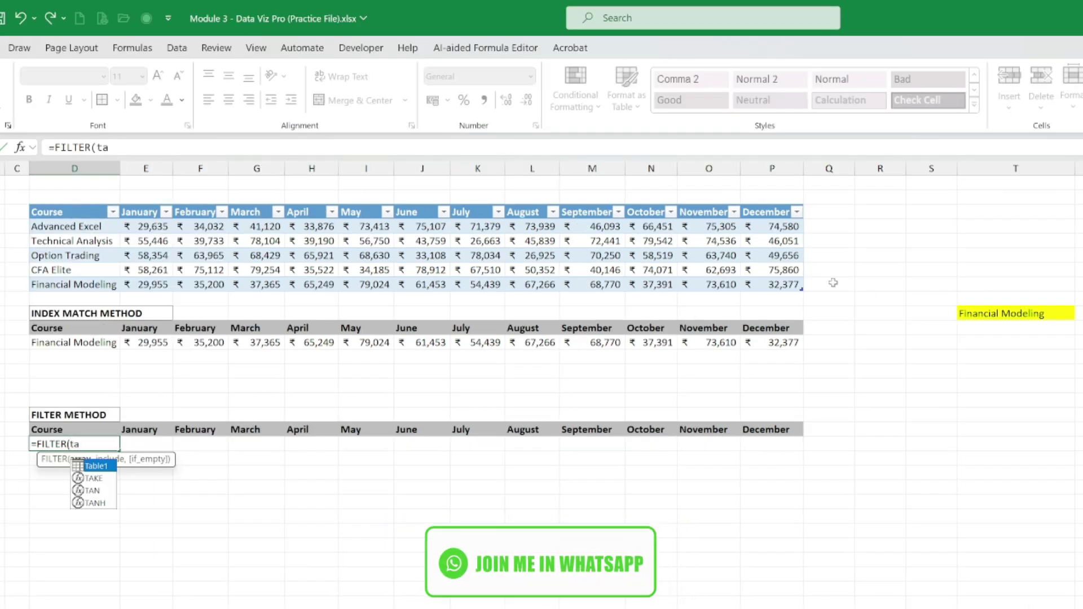
{"action": "key", "text": "Tab"}
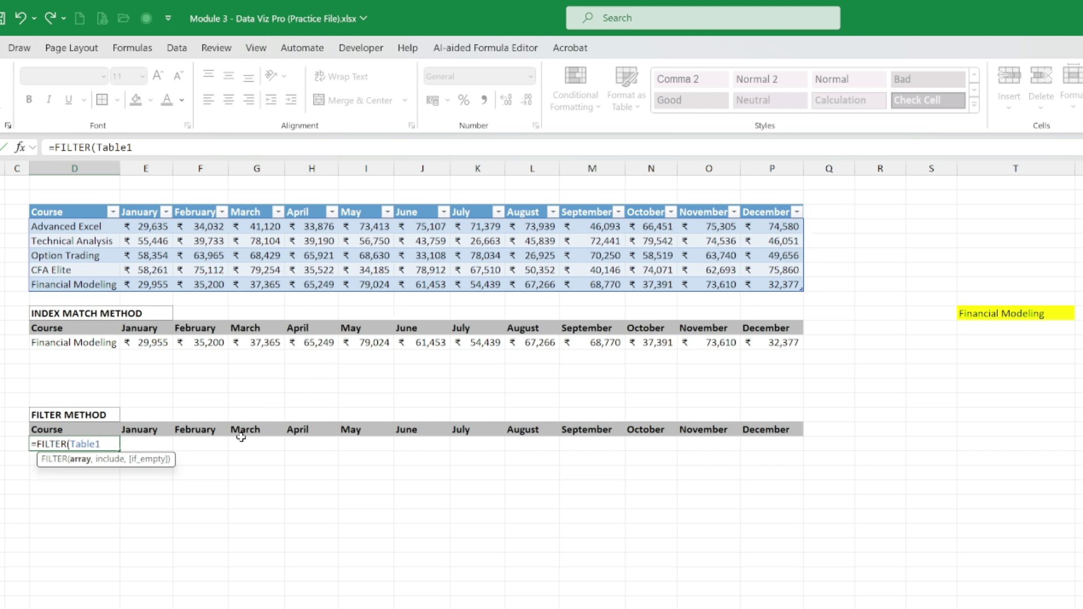
{"action": "type", "text": ","}
{"action": "type", "text": "tab"}
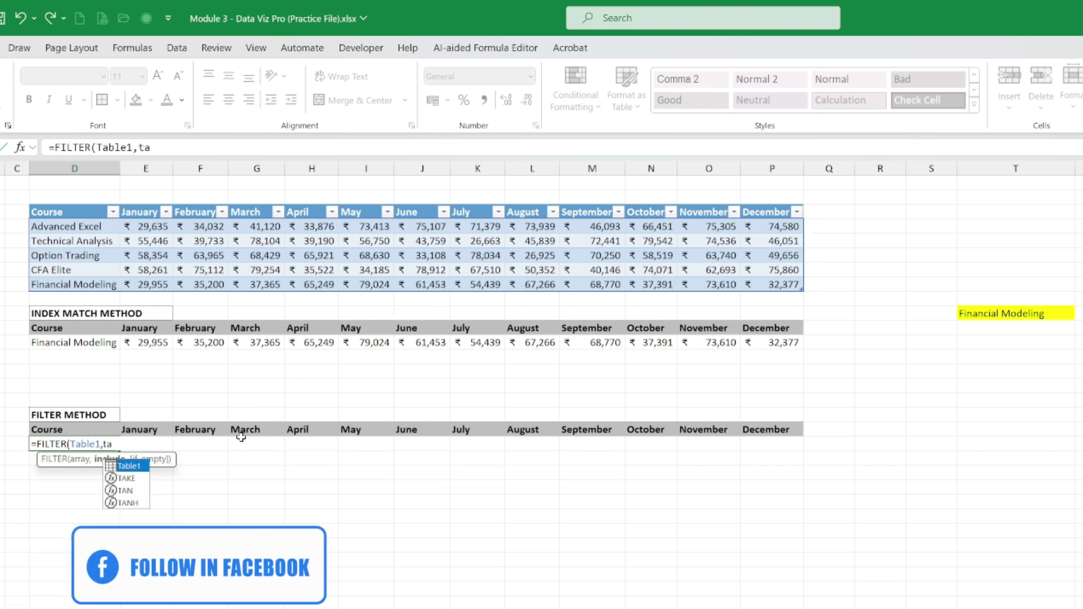
{"action": "key", "text": "BackSpace"}
{"action": "key", "text": "BackSpace"}
{"action": "key", "text": "BackSpace"}
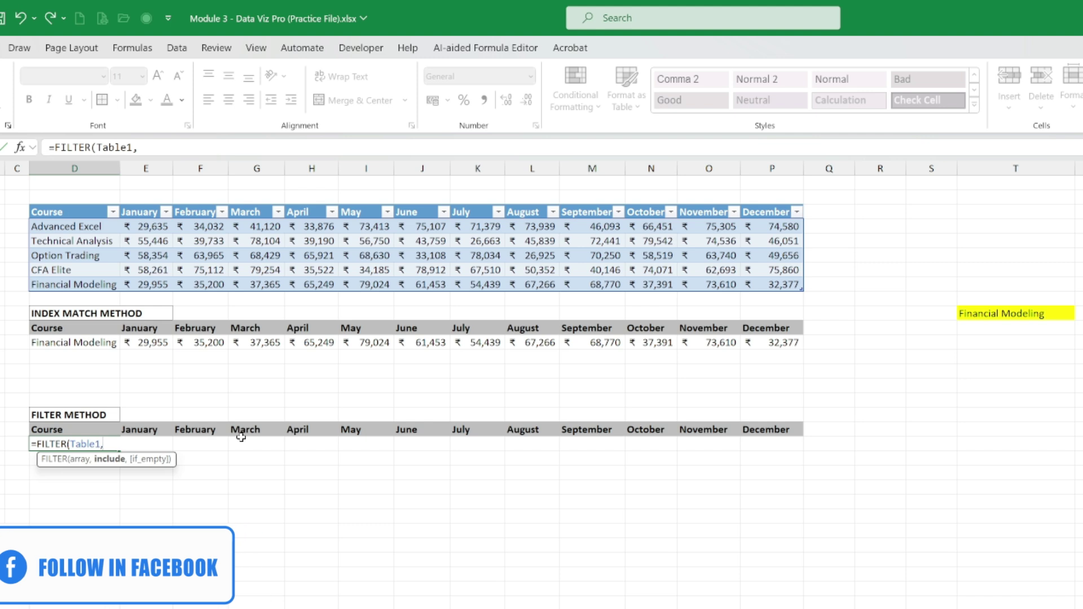
Complete the D19 FILTER formula so Table1[Course] must equal T10, with an empty string as the if-empty result
{"action": "type", "text": "ta"}
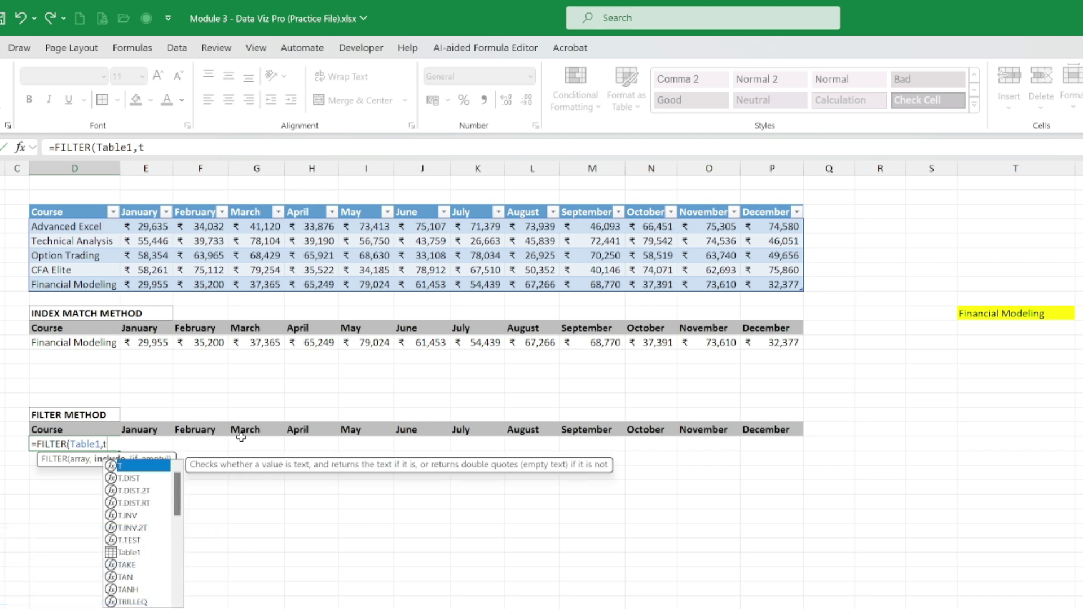
{"action": "key", "text": "BackSpace"}
{"action": "type", "text": "abl"}
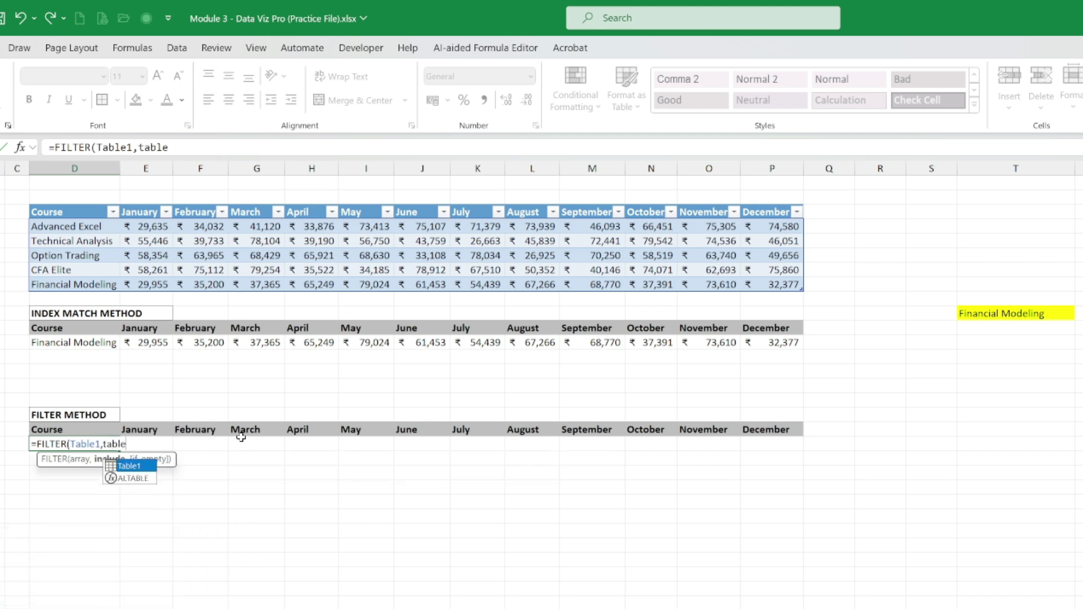
{"action": "type", "text": "e"}
{"action": "key", "text": "Tab"}
{"action": "type", "text": "[Co"}
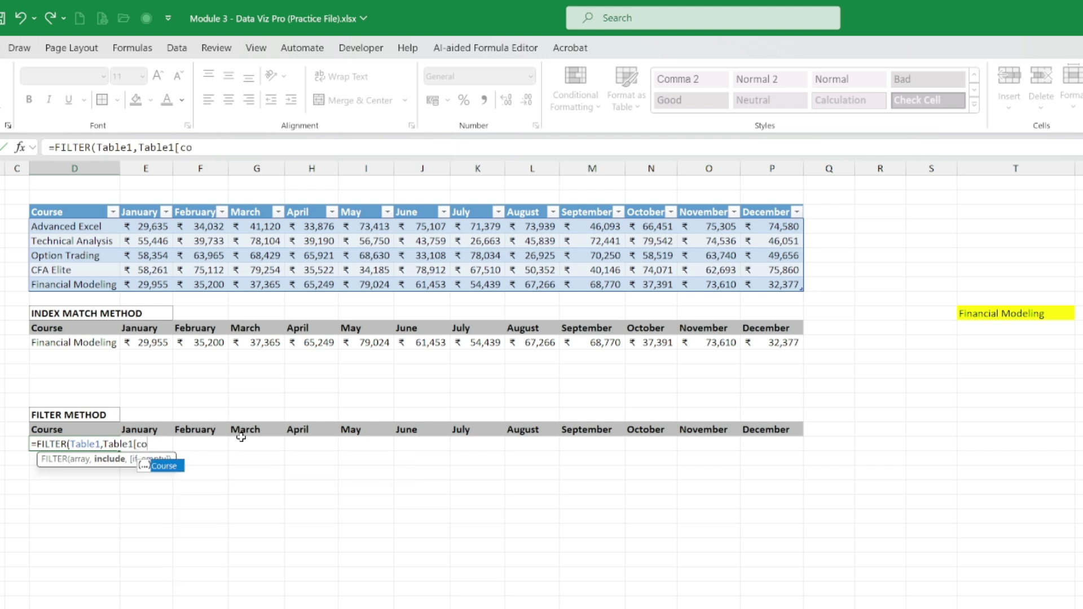
{"action": "key", "text": "Tab"}
{"action": "type", "text": "]"}
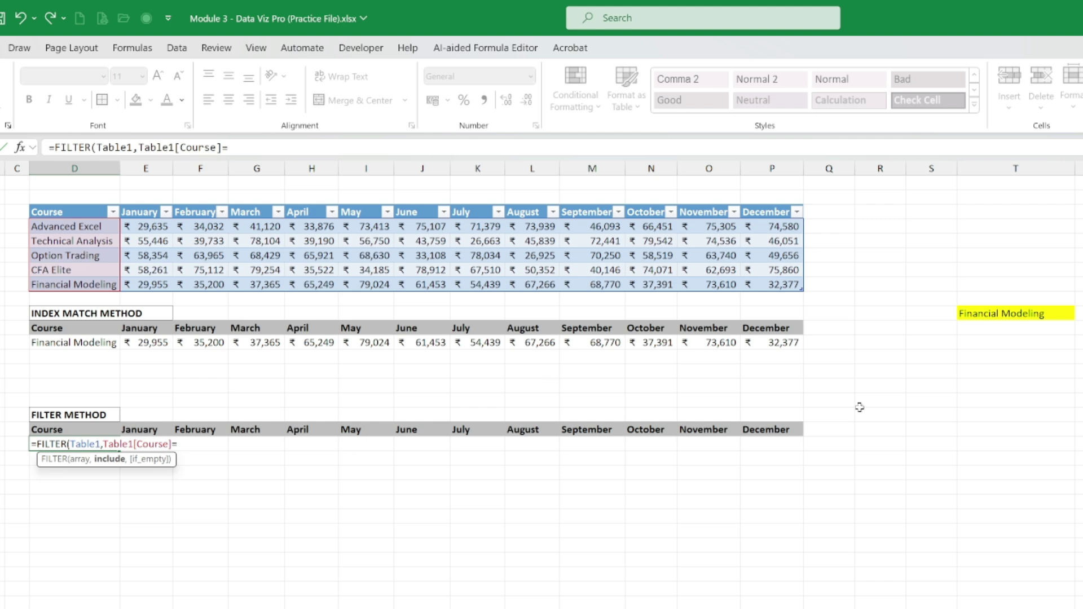
{"action": "left_click", "coordinate": [1022, 311]}
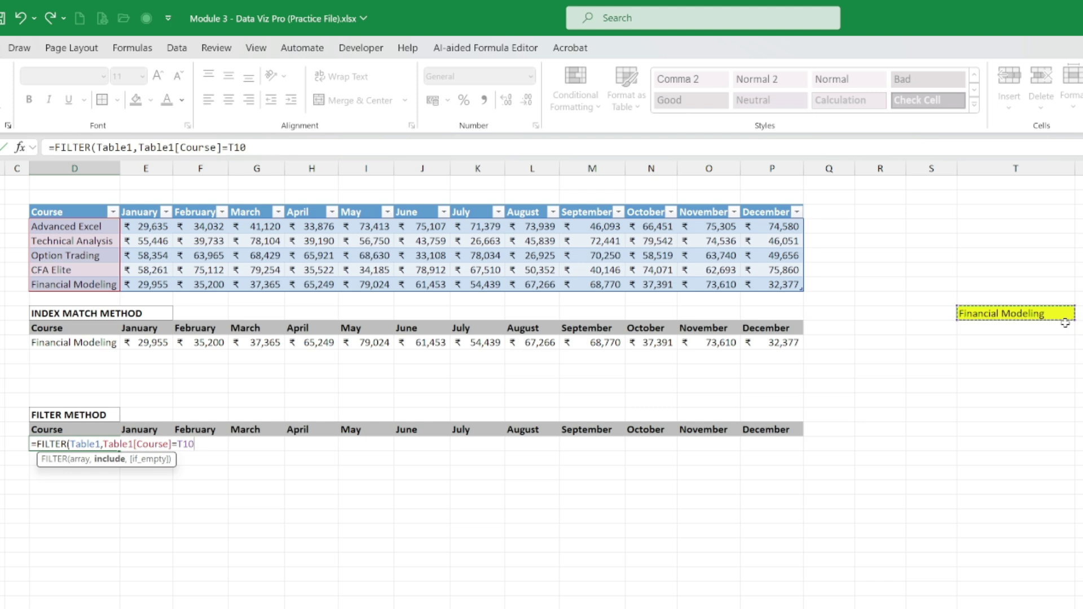
{"action": "type", "text": ","}
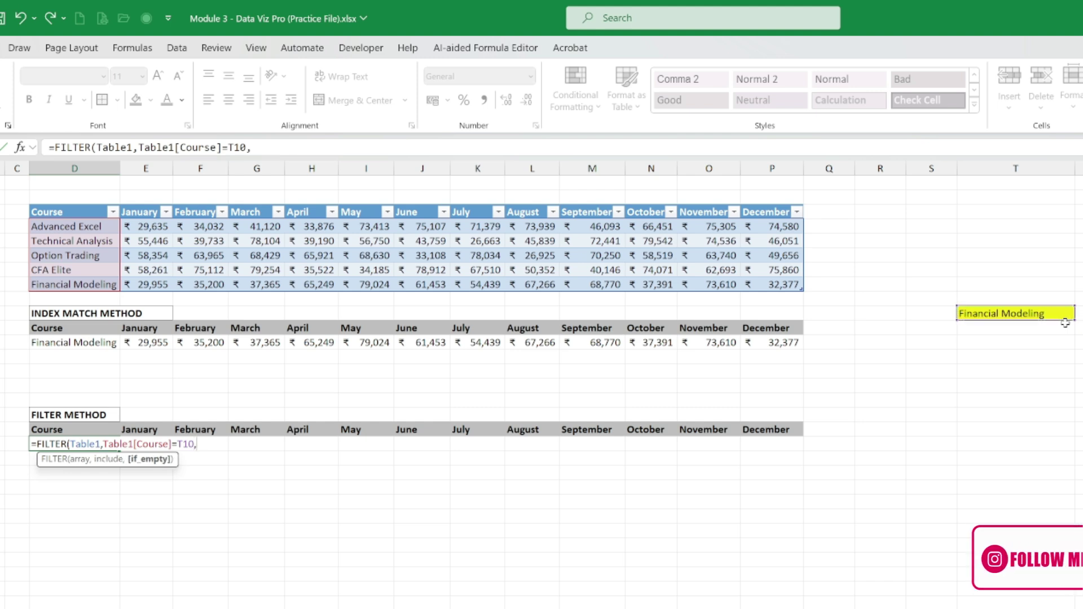
{"action": "type", "text": "\"\")"}
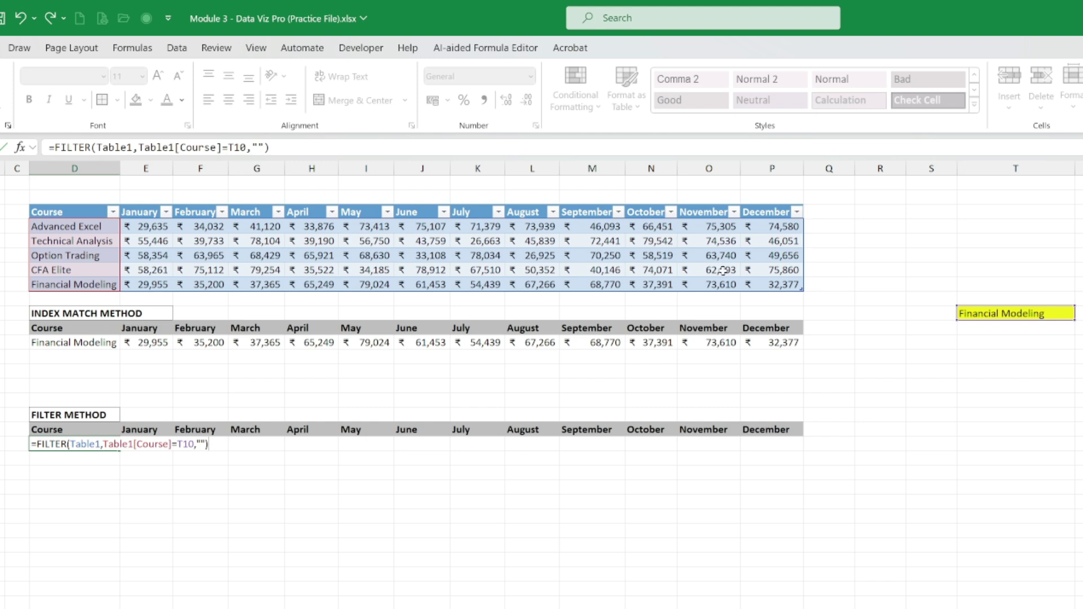
{"action": "key", "text": "Return"}
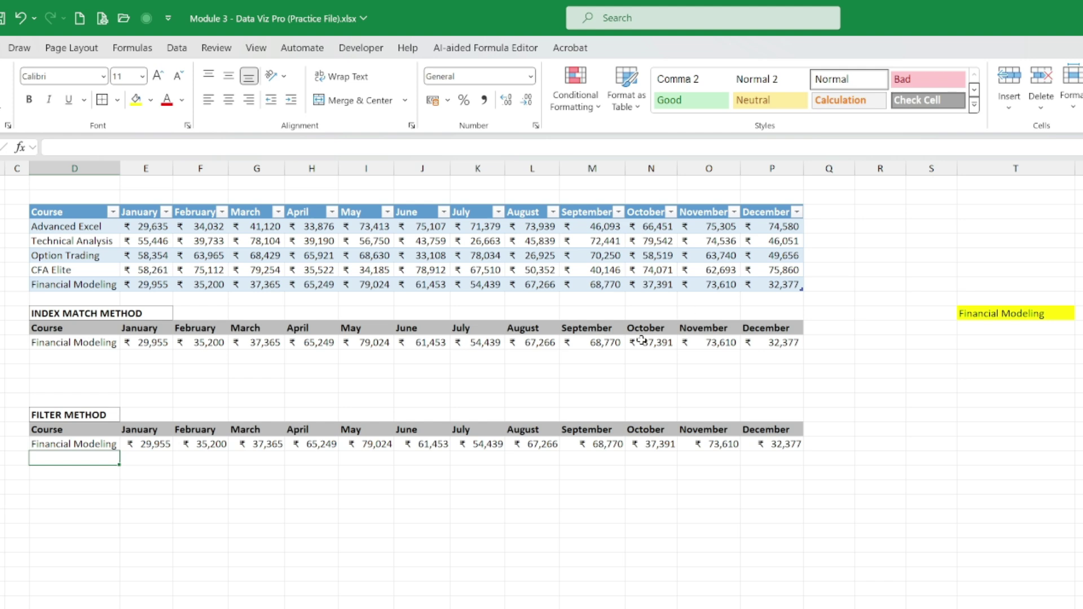
Create a clustered column chart from the INDEX MATCH rows D11:P12 and place it just below the T10 course dropdown
{"action": "left_click", "coordinate": [1025, 326]}
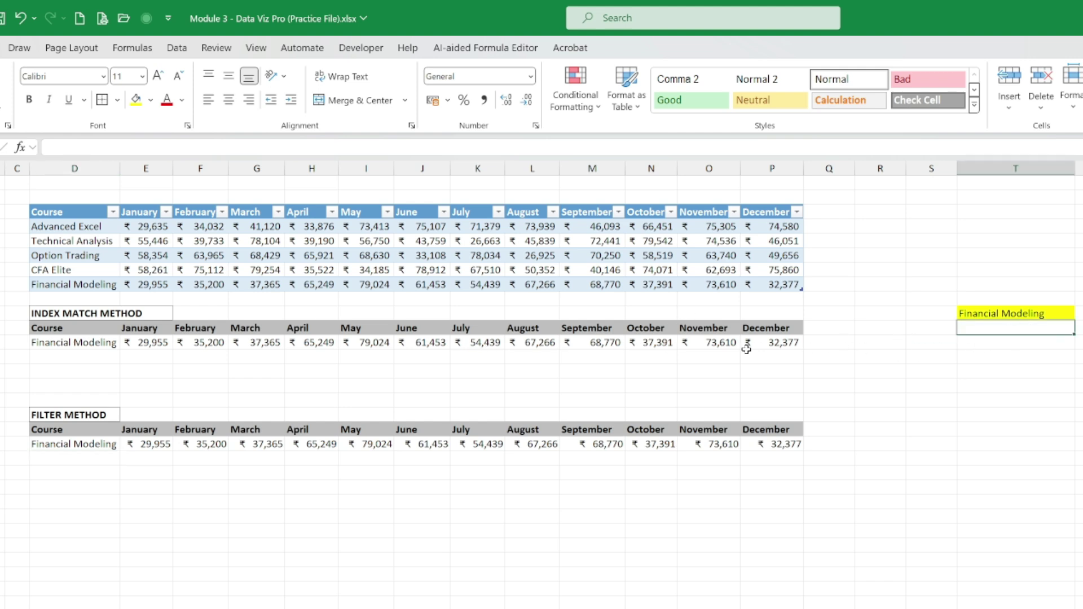
{"action": "left_click_drag", "start_coordinate": [61, 331], "coordinate": [800, 344]}
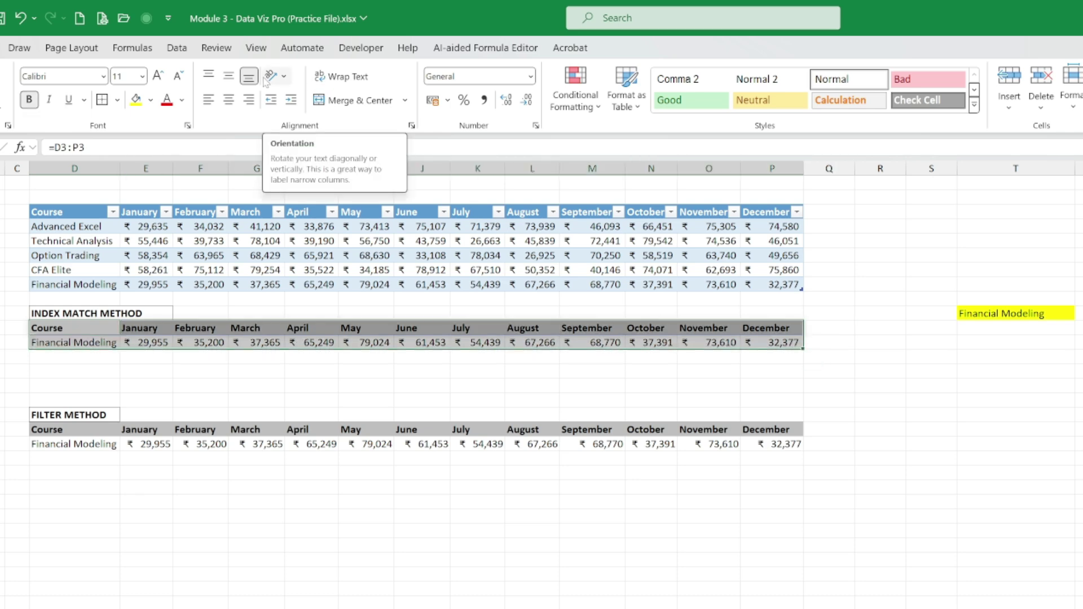
{"action": "key", "text": "alt+F1"}
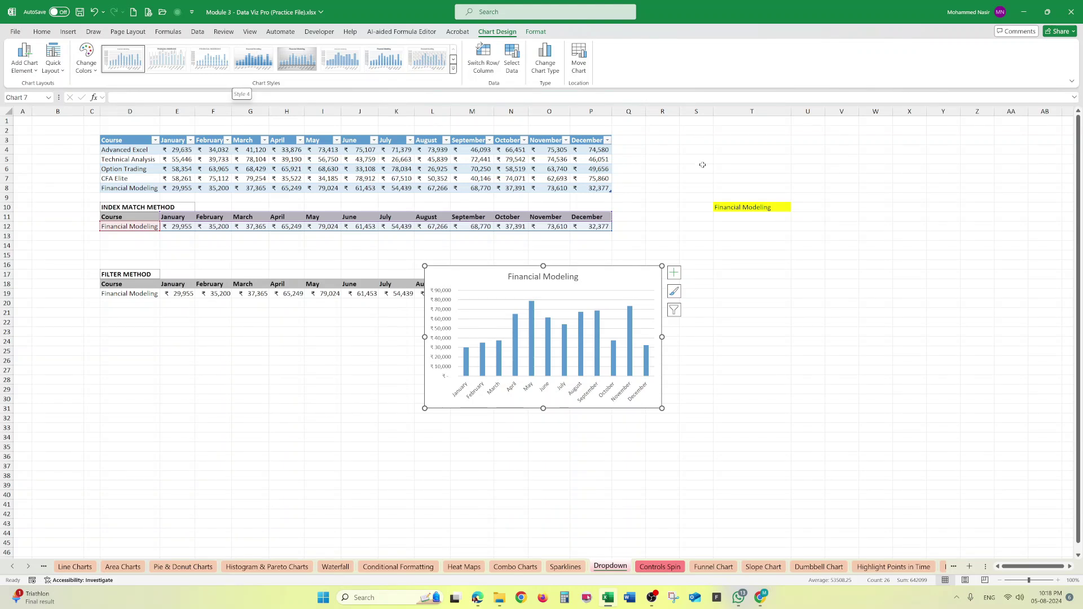
{"action": "left_click_drag", "start_coordinate": [616, 277], "coordinate": [907, 224]}
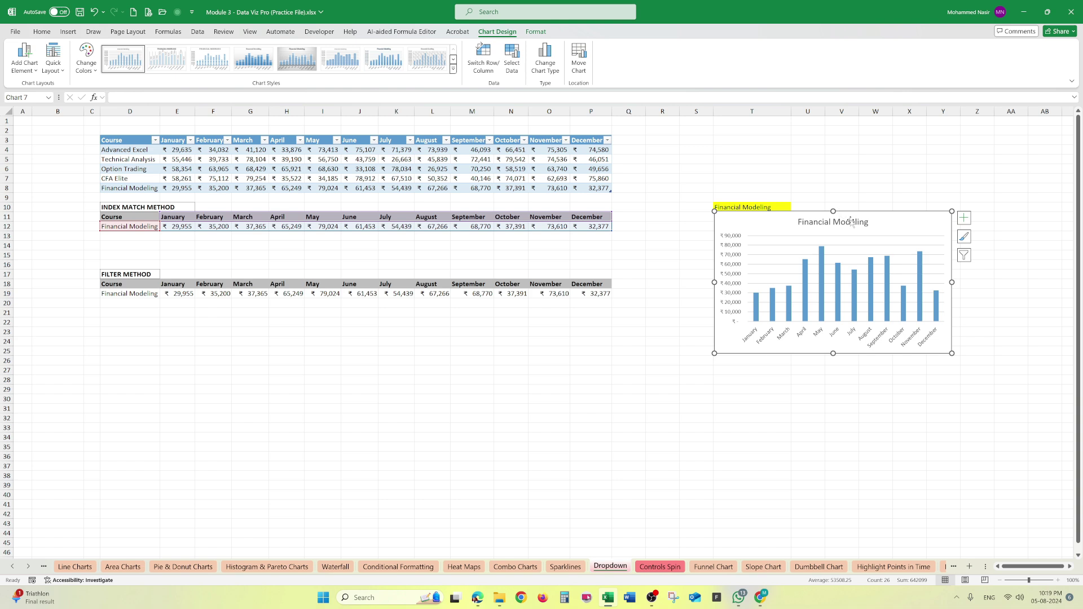
{"action": "left_click_drag", "start_coordinate": [879, 221], "coordinate": [882, 222]}
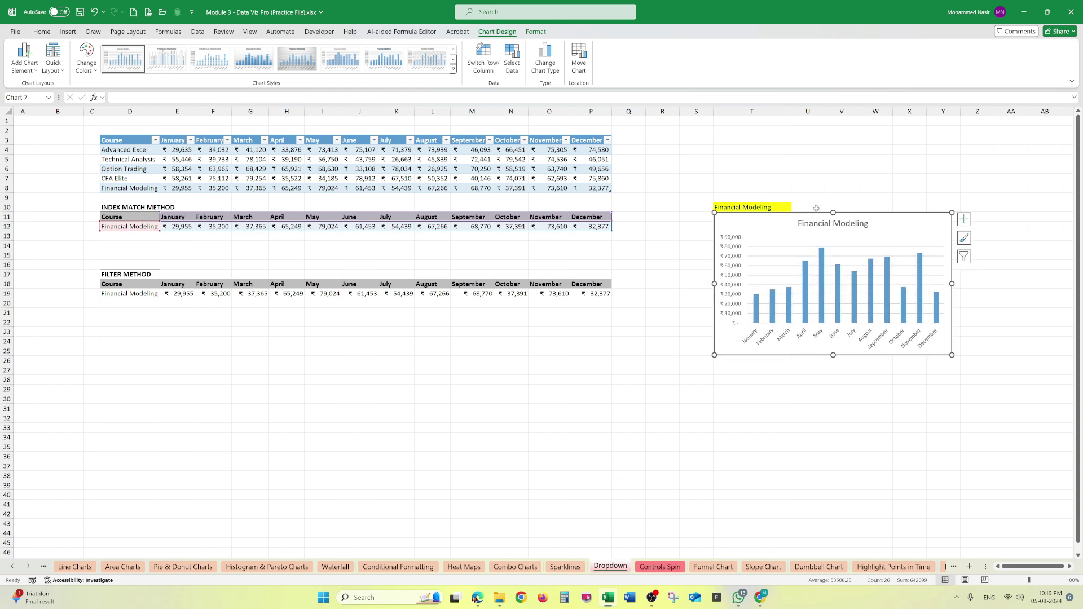
Enter the note "<- Select the course to get Chart" in U10, beside the course dropdown
{"action": "left_click", "coordinate": [810, 207]}
{"action": "type", "text": "<"}
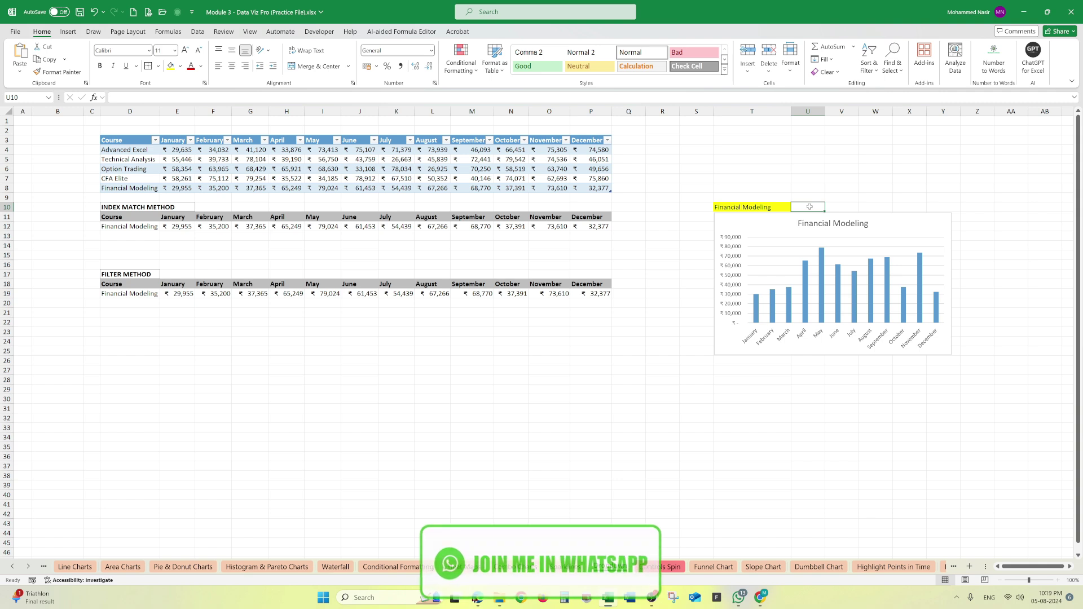
{"action": "type", "text": "-"}
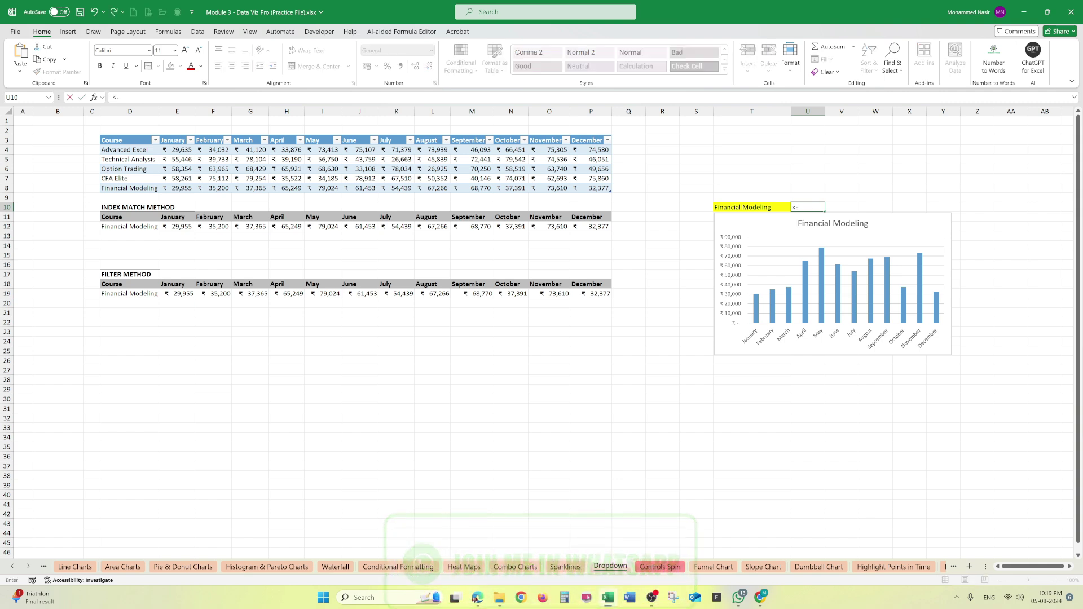
{"action": "type", "text": " Sele"}
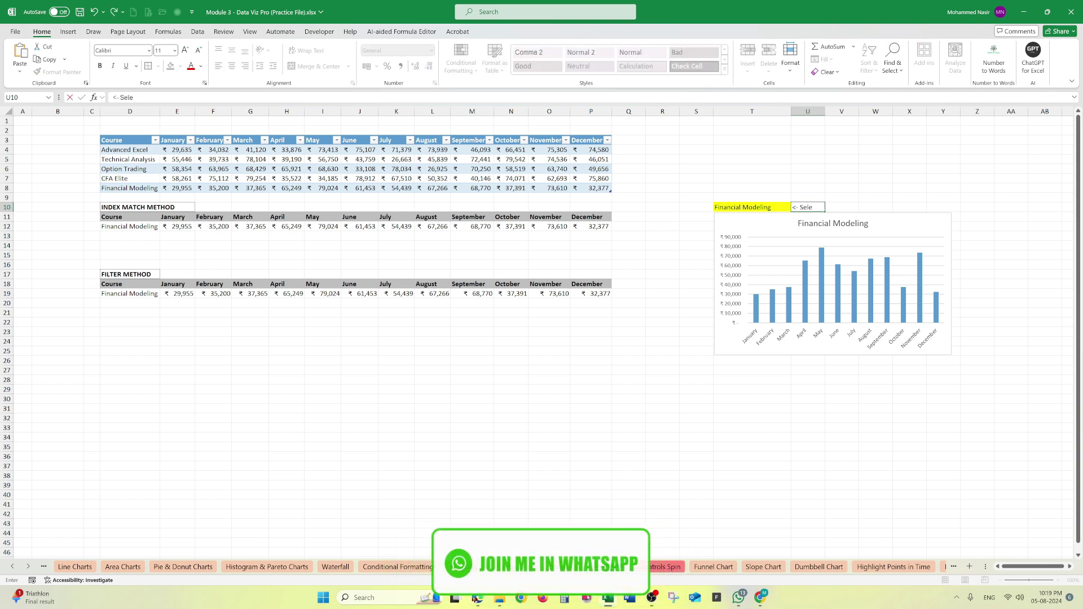
{"action": "type", "text": "ct th"}
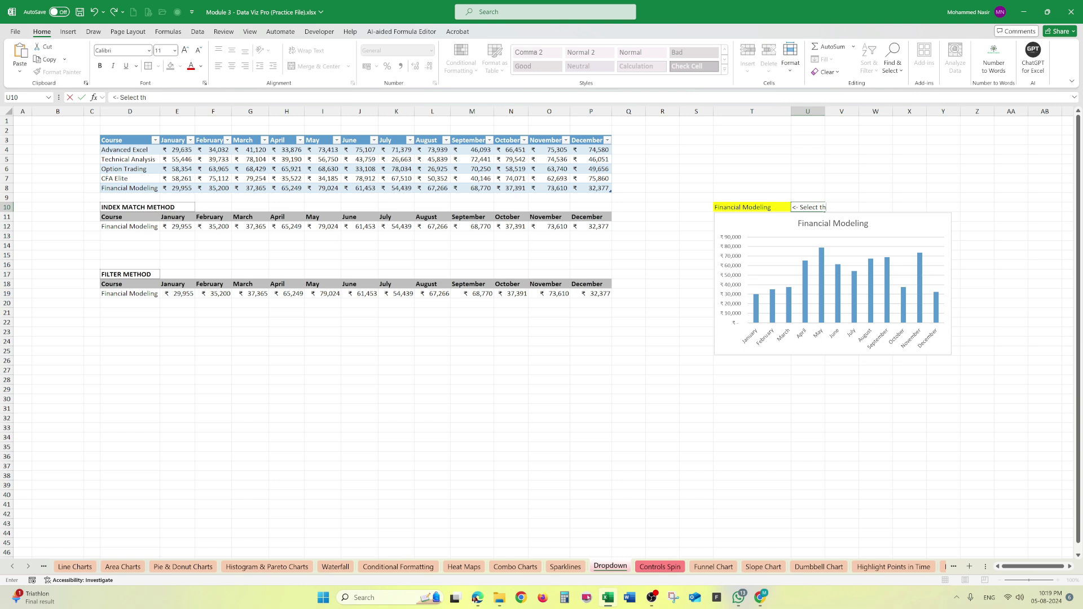
{"action": "type", "text": "je course to get Chart"}
{"action": "key", "text": "Return"}
Make the note in U10 and the course dropdown cell T10 bold
{"action": "left_click", "coordinate": [813, 207]}
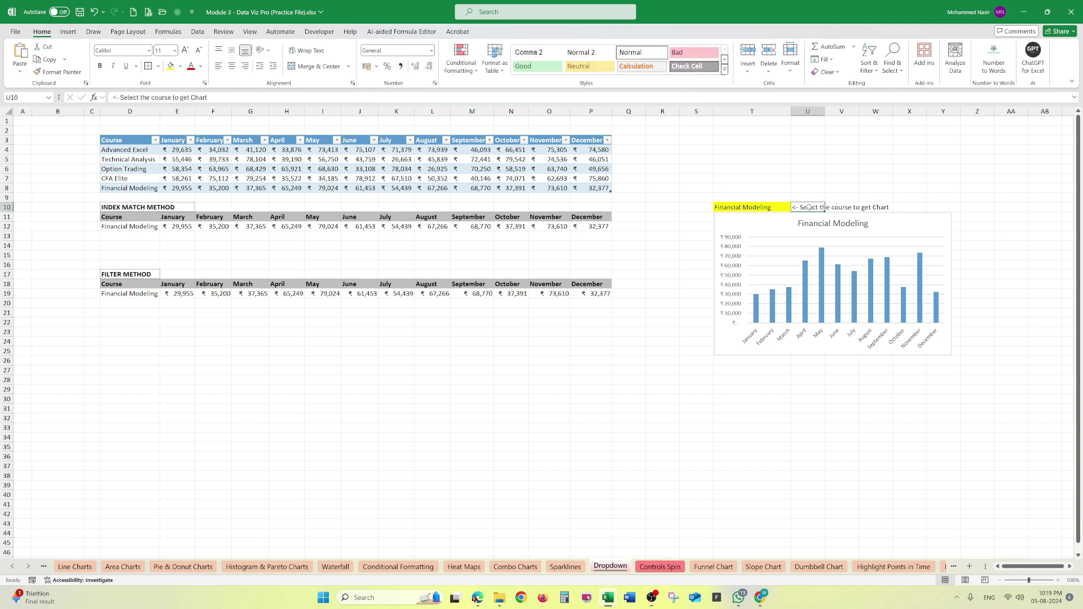
{"action": "left_click", "coordinate": [100, 65]}
{"action": "left_click", "coordinate": [753, 208]}
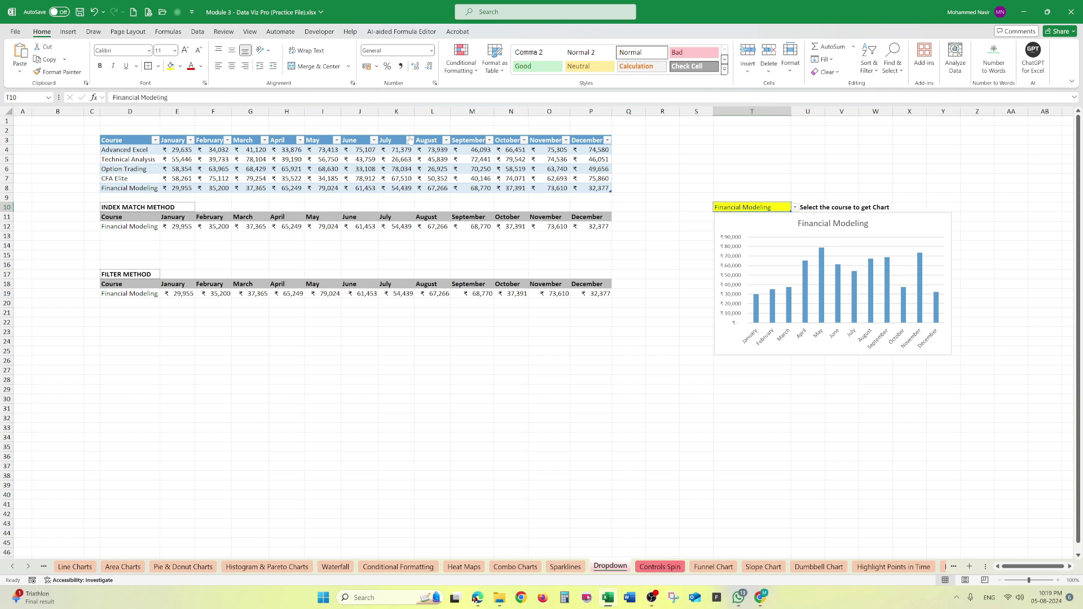
{"action": "left_click", "coordinate": [100, 66]}
{"action": "left_click", "coordinate": [782, 403]}
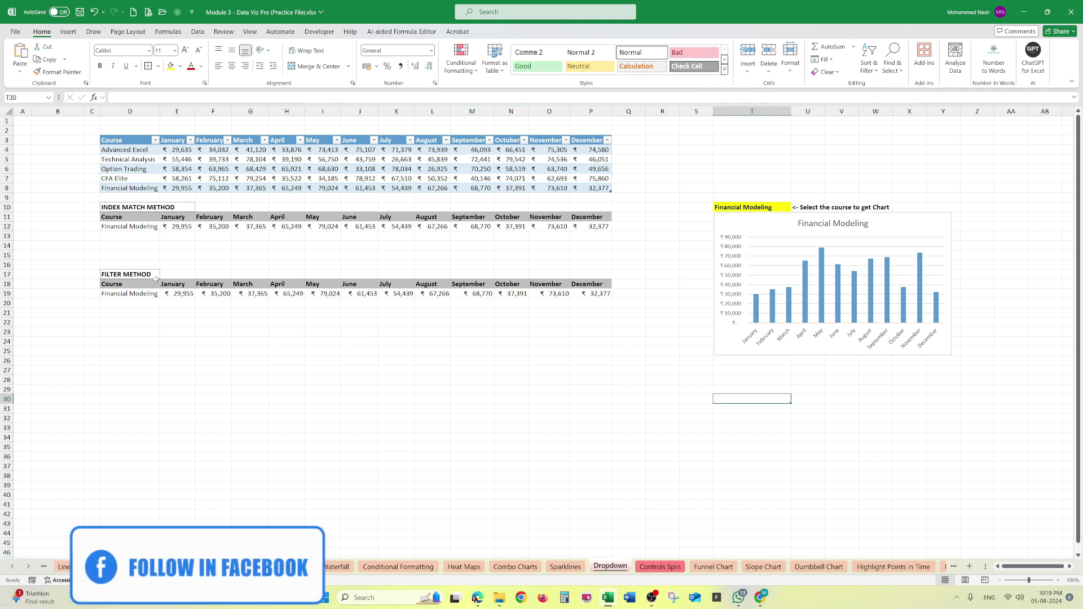
Create a chart from the FILTER METHOD rows D18:P19 and change its type to Line
{"action": "left_click", "coordinate": [132, 284]}
{"action": "left_click_drag", "start_coordinate": [133, 285], "coordinate": [585, 294]}
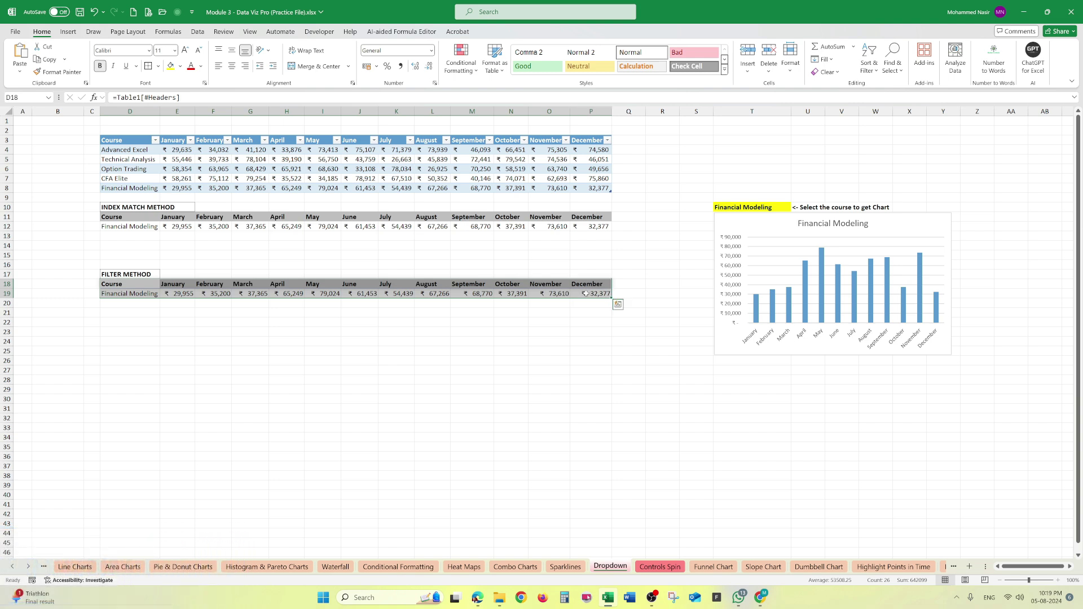
{"action": "key", "text": "alt+F1"}
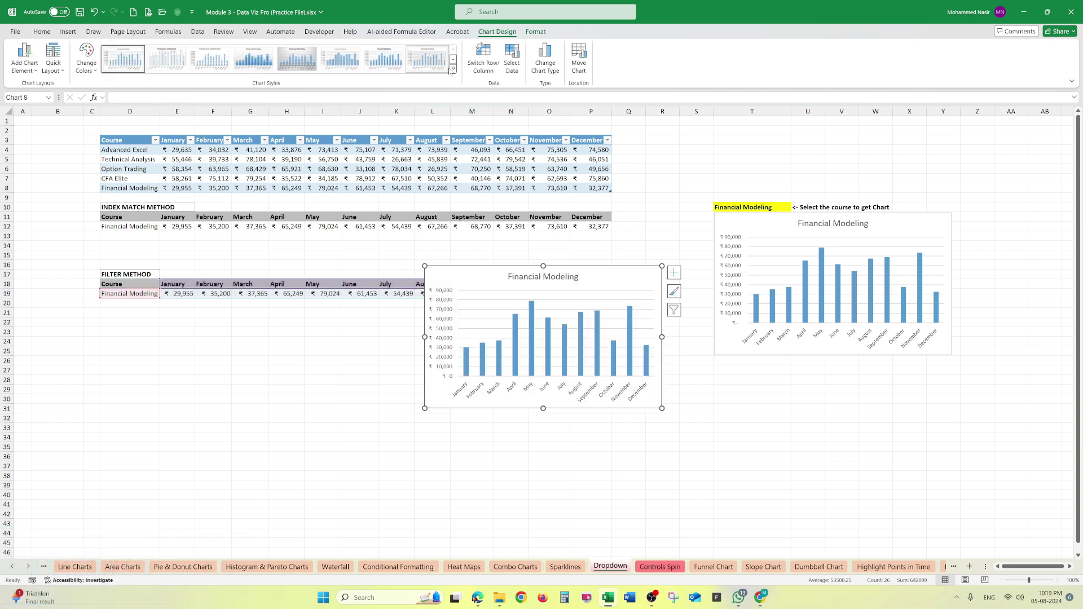
{"action": "left_click", "coordinate": [543, 61]}
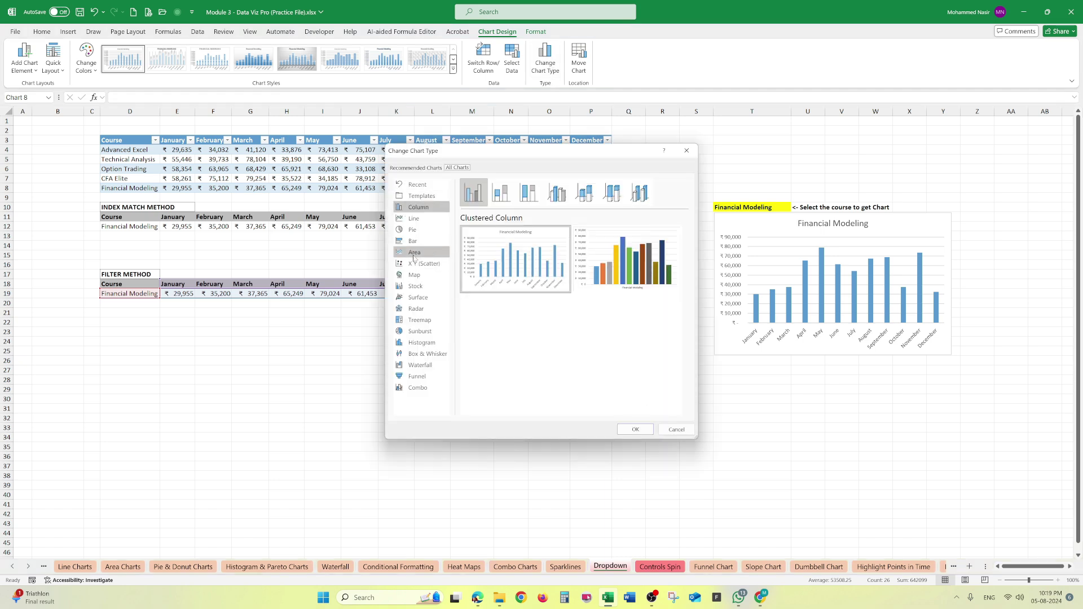
{"action": "left_click", "coordinate": [414, 219]}
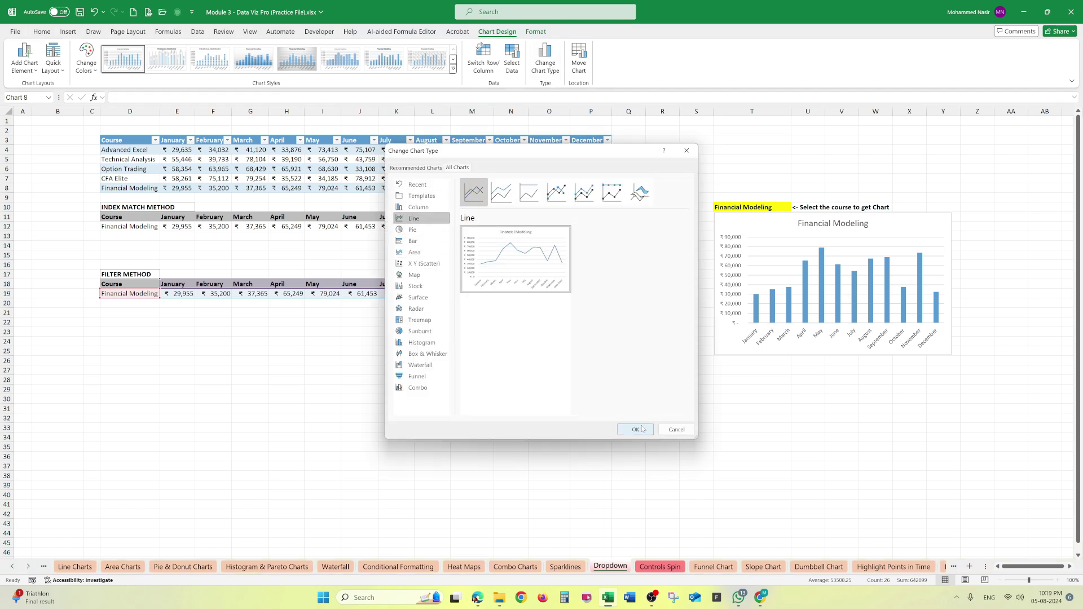
{"action": "left_click", "coordinate": [635, 429]}
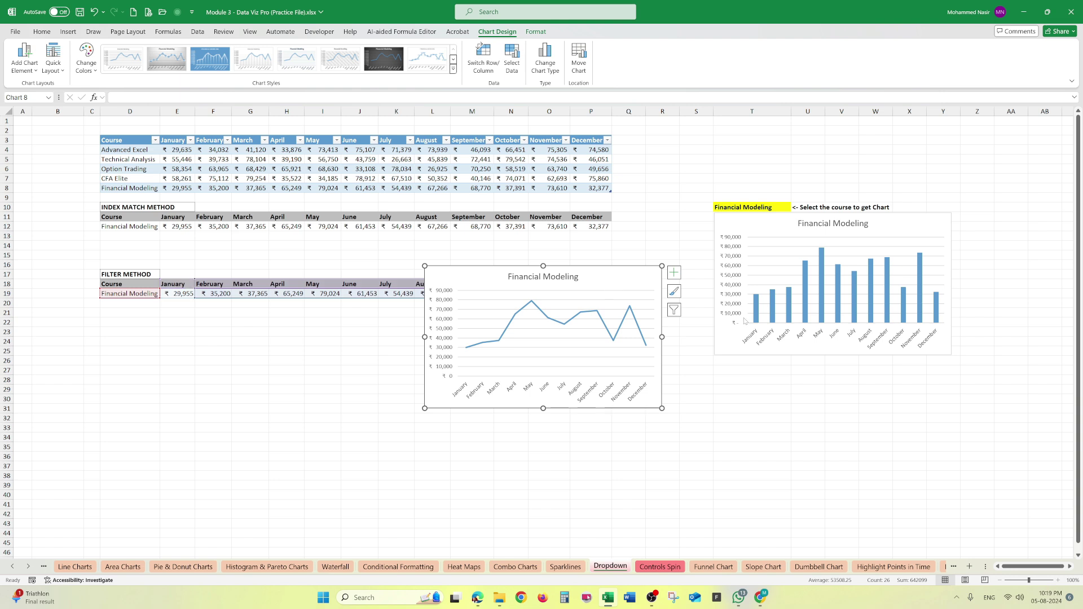
{"action": "left_click", "coordinate": [736, 434]}
Enlarge the line chart and place it directly beneath the column chart
{"action": "left_click", "coordinate": [632, 272]}
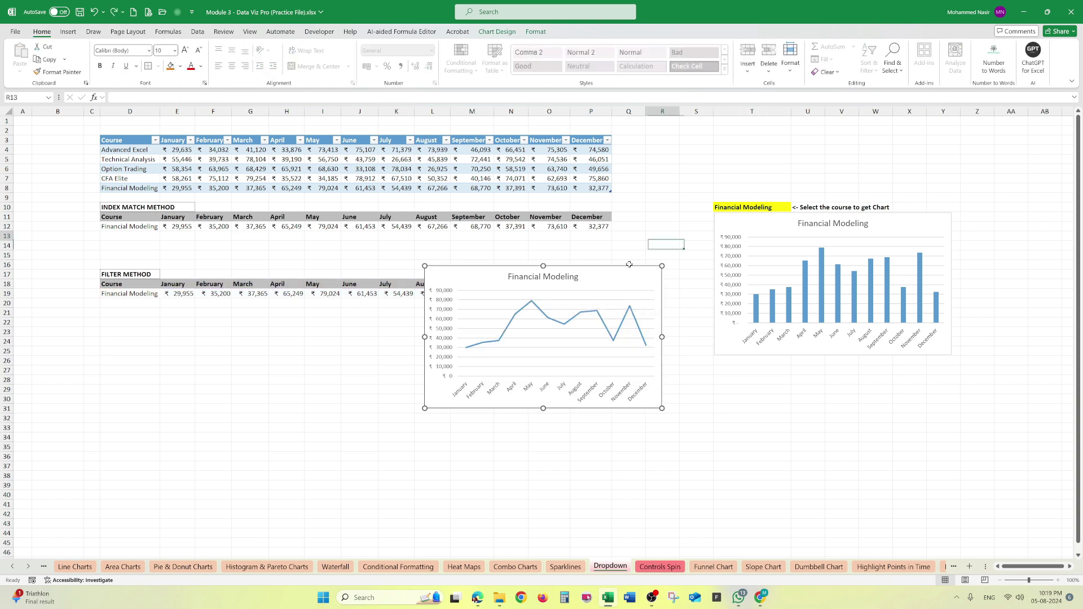
{"action": "left_click_drag", "start_coordinate": [633, 272], "coordinate": [325, 324]}
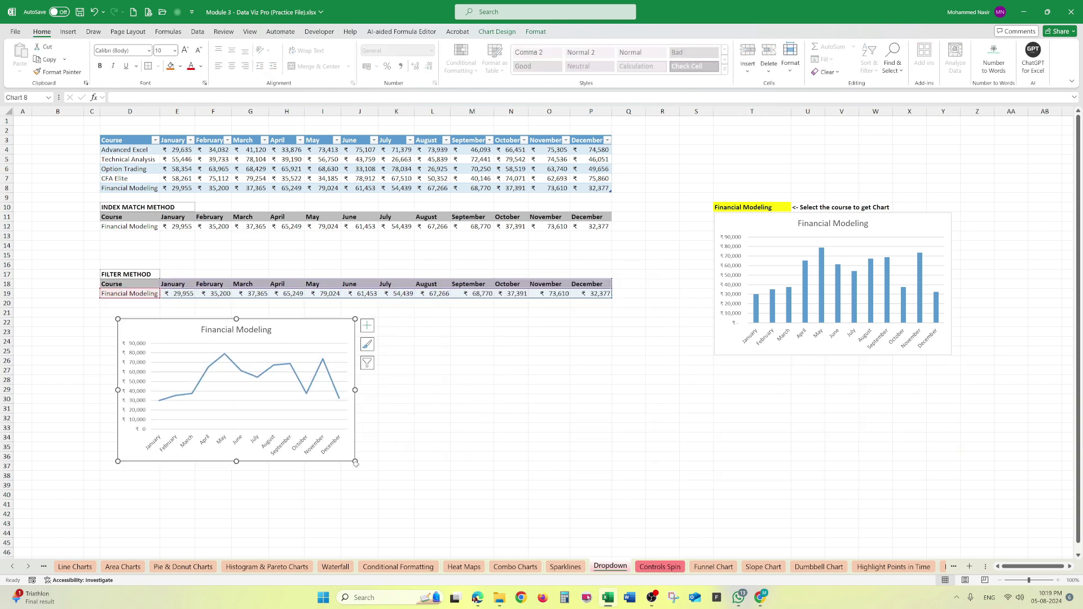
{"action": "left_click_drag", "start_coordinate": [355, 461], "coordinate": [402, 499]}
{"action": "left_click_drag", "start_coordinate": [333, 328], "coordinate": [921, 362]}
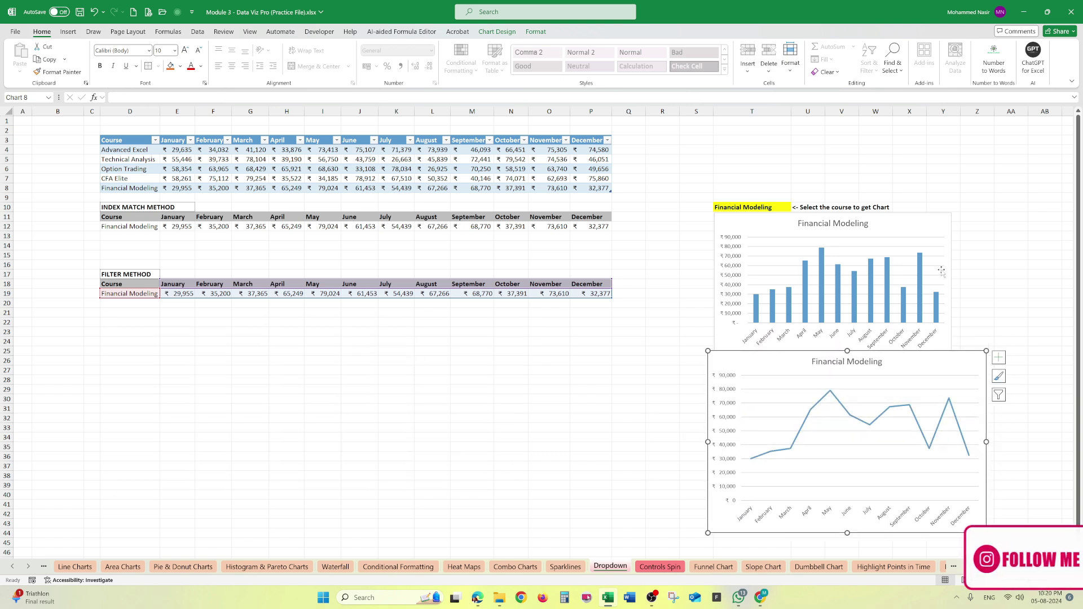
Widen the column chart so its right edge roughly lines up with the line chart's
{"action": "left_click", "coordinate": [953, 215]}
{"action": "left_click_drag", "start_coordinate": [953, 215], "coordinate": [988, 215]}
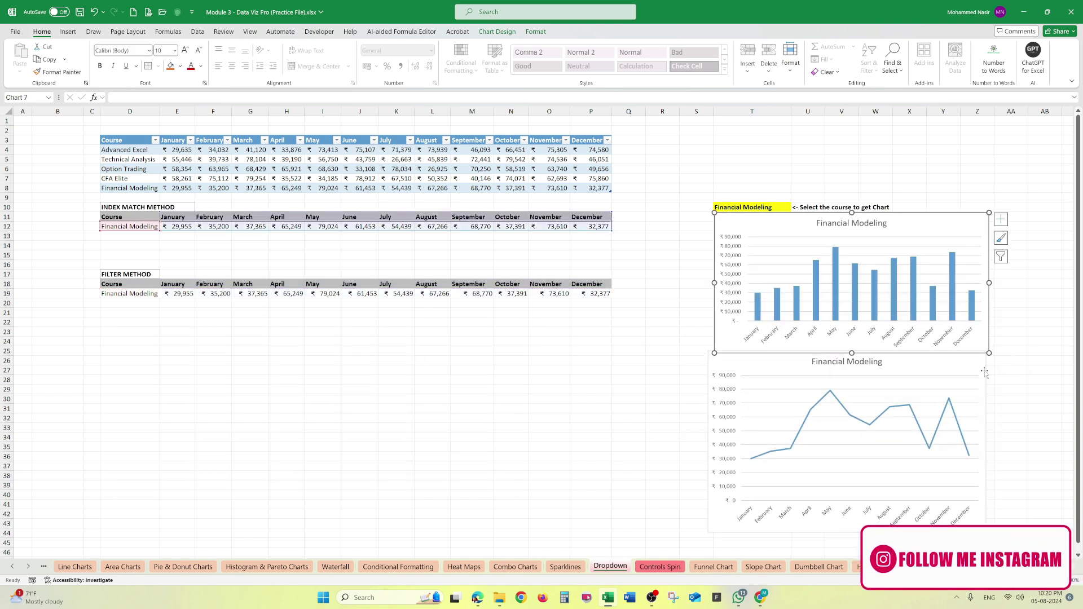
{"action": "left_click", "coordinate": [1011, 408]}
Test both charts by choosing Option Trading and after that Technical Analysis in the T10 course dropdown
{"action": "left_click", "coordinate": [758, 208]}
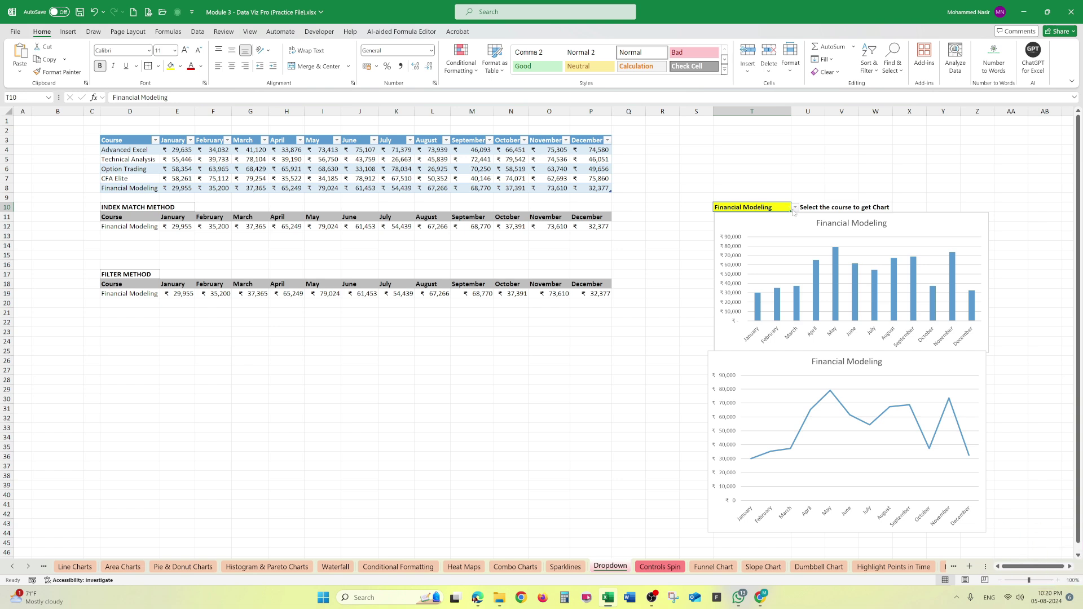
{"action": "left_click", "coordinate": [795, 209]}
{"action": "left_click", "coordinate": [734, 232]}
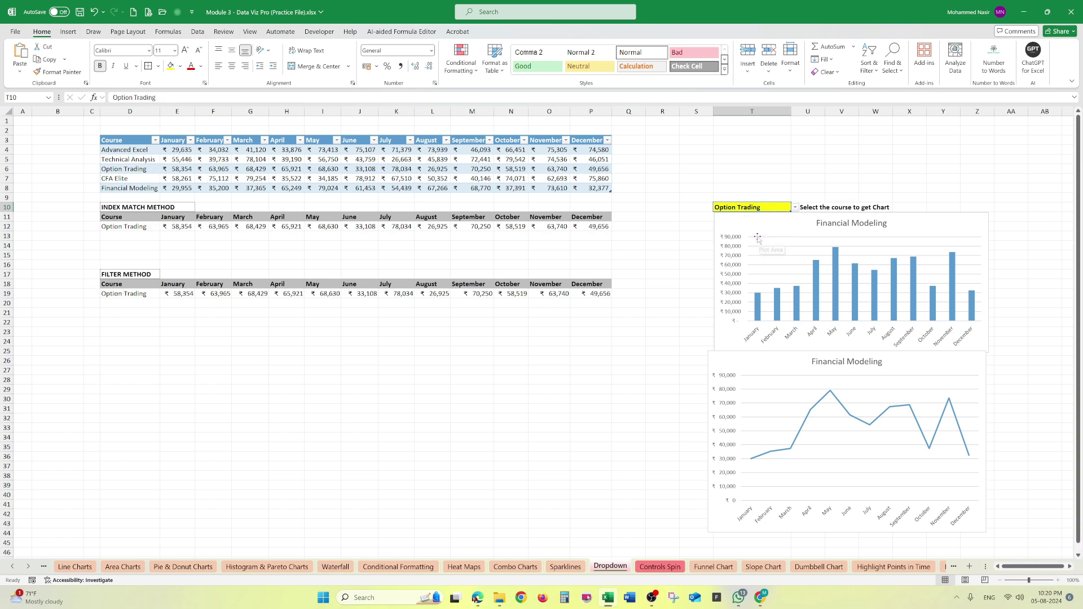
{"action": "left_click", "coordinate": [795, 208]}
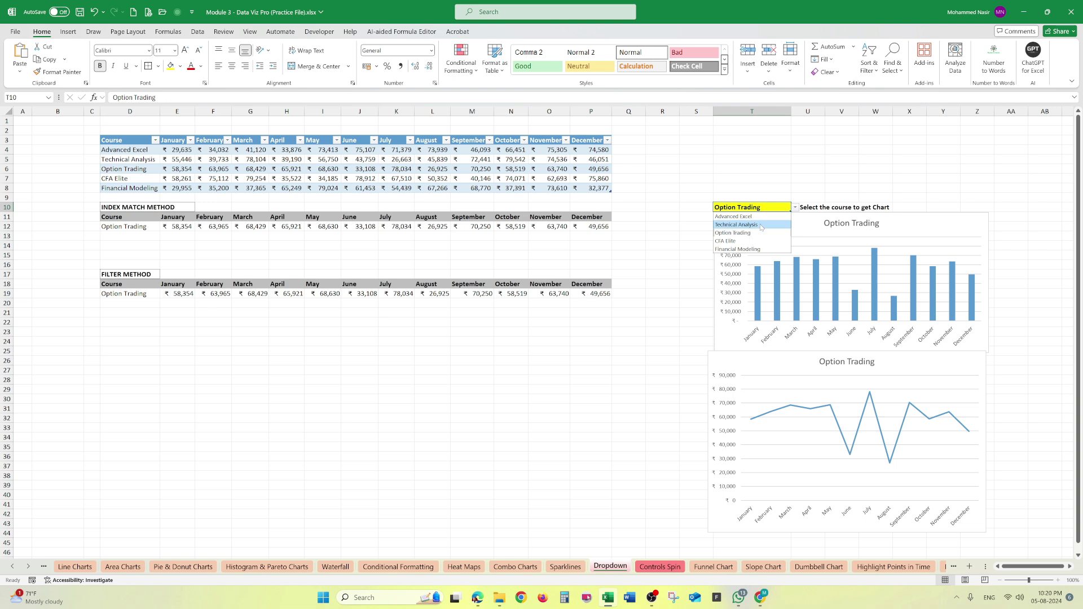
{"action": "left_click", "coordinate": [760, 225]}
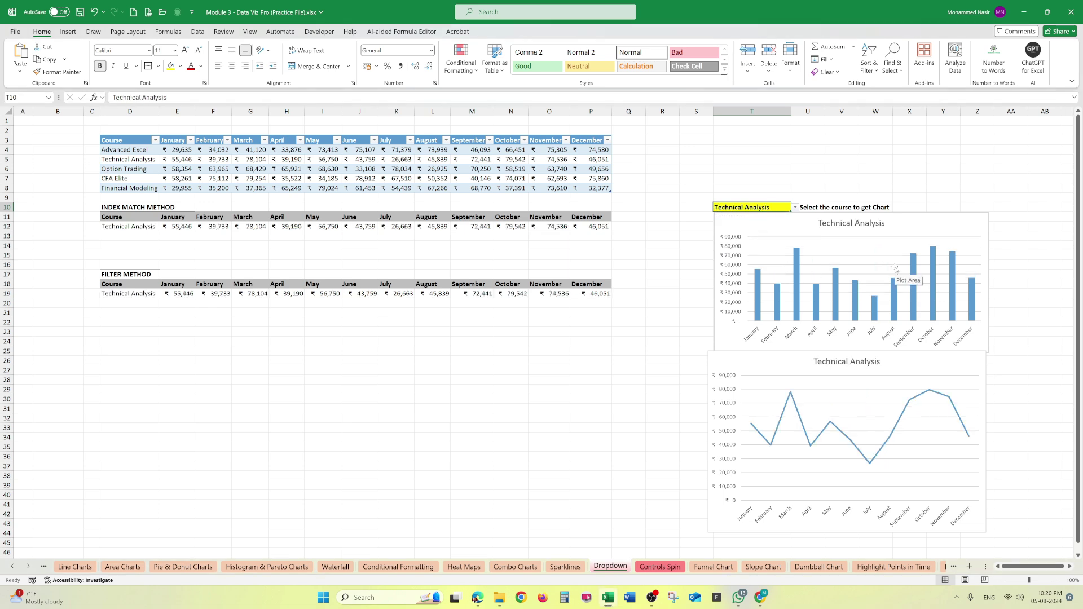